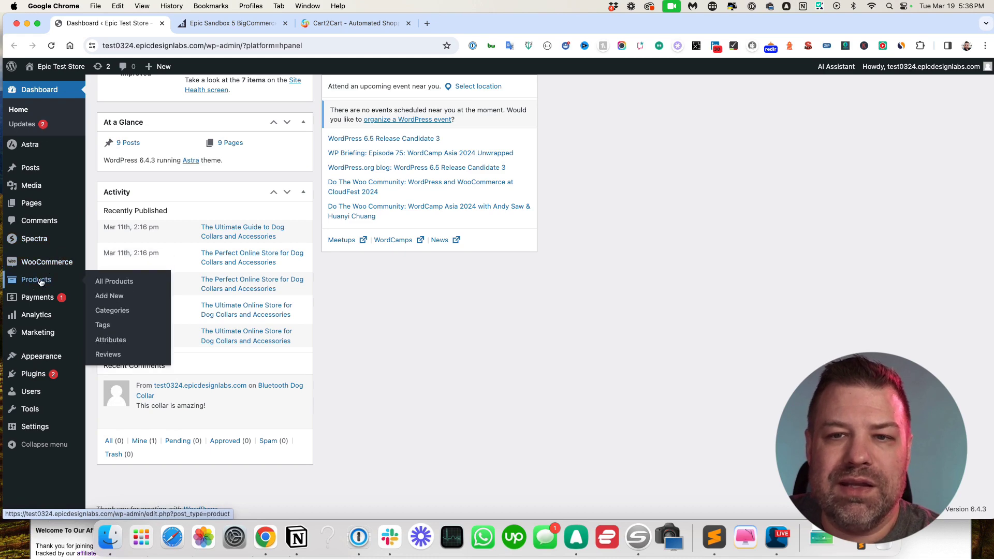
Step: View the product list of the WooCommerce store and the full product list of the BigCommerce sandbox store
{"action": "left_click", "coordinate": [40, 281]}
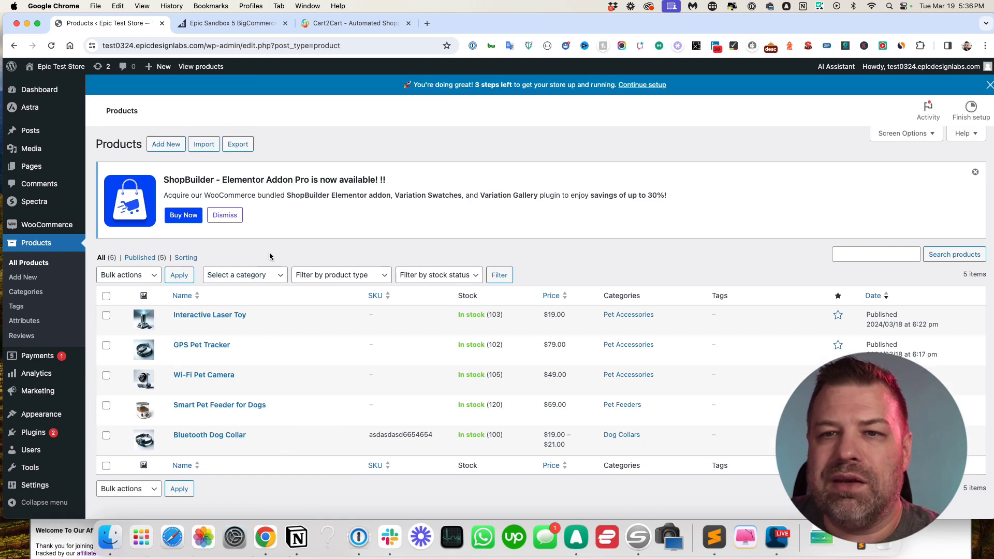
{"action": "left_click", "coordinate": [245, 26]}
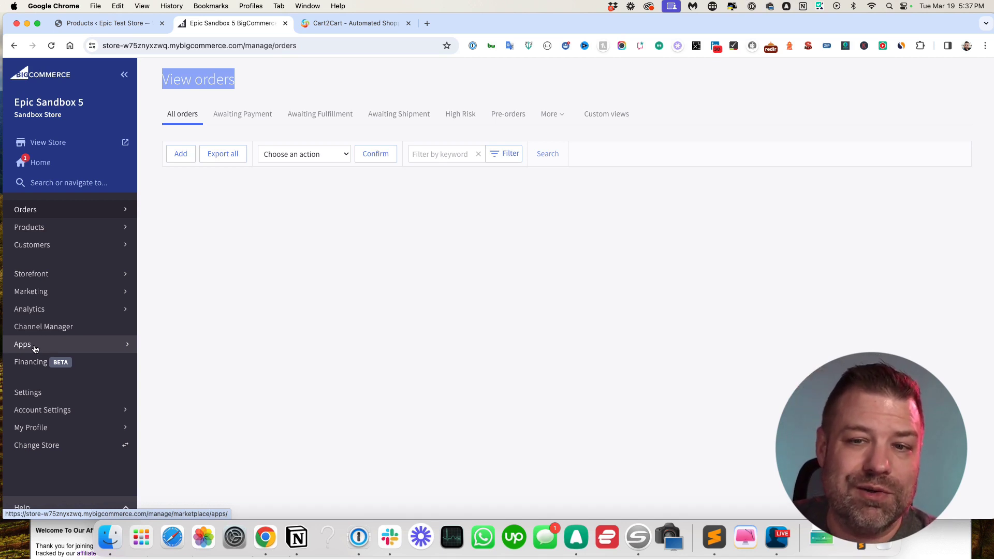
{"action": "left_click", "coordinate": [54, 228]}
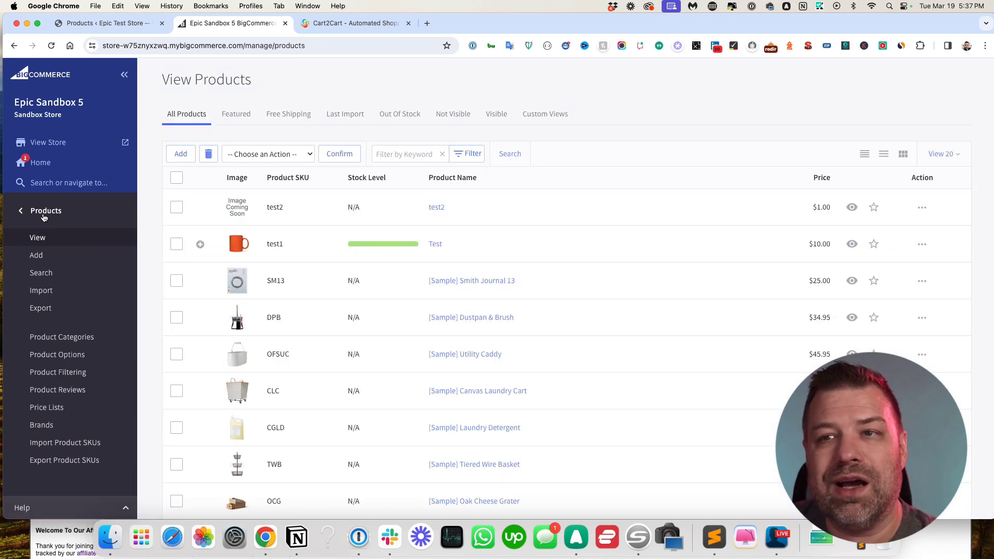
{"action": "scroll", "coordinate": [216, 303], "scroll_direction": "down", "scroll_amount": 7}
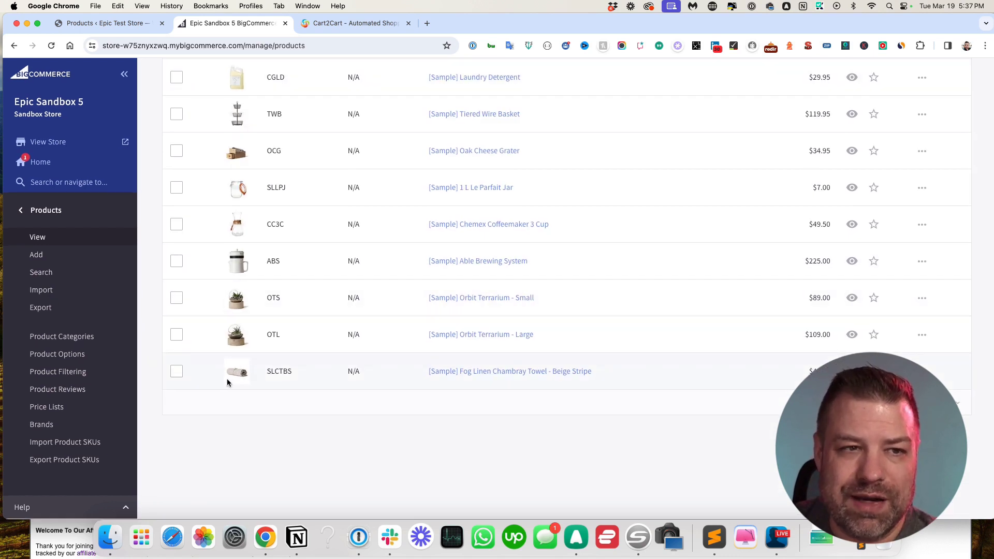
{"action": "scroll", "coordinate": [227, 382], "scroll_direction": "up", "scroll_amount": 7}
Step: Delete all listed products from the BigCommerce sandbox store
{"action": "left_click", "coordinate": [176, 177]}
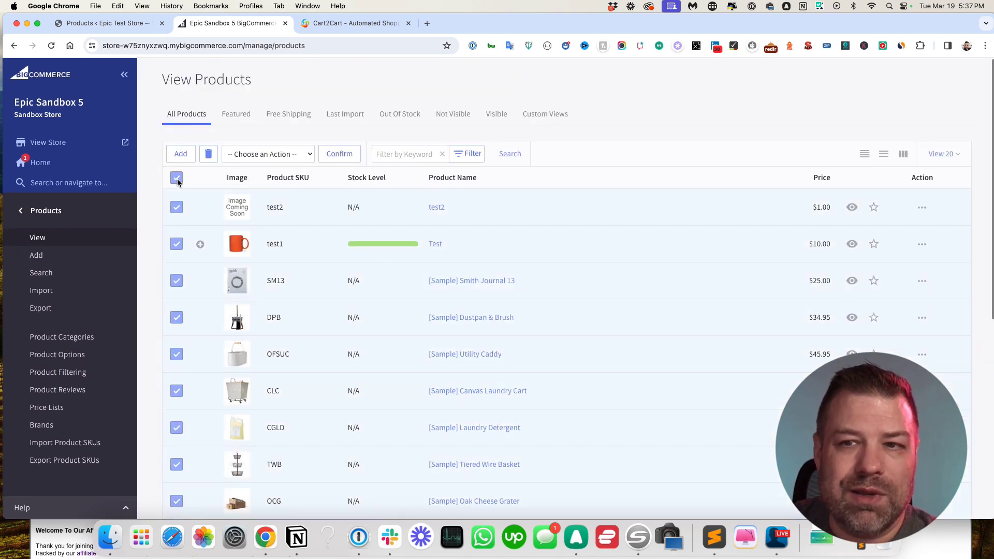
{"action": "left_click", "coordinate": [208, 154]}
{"action": "left_click", "coordinate": [714, 335]}
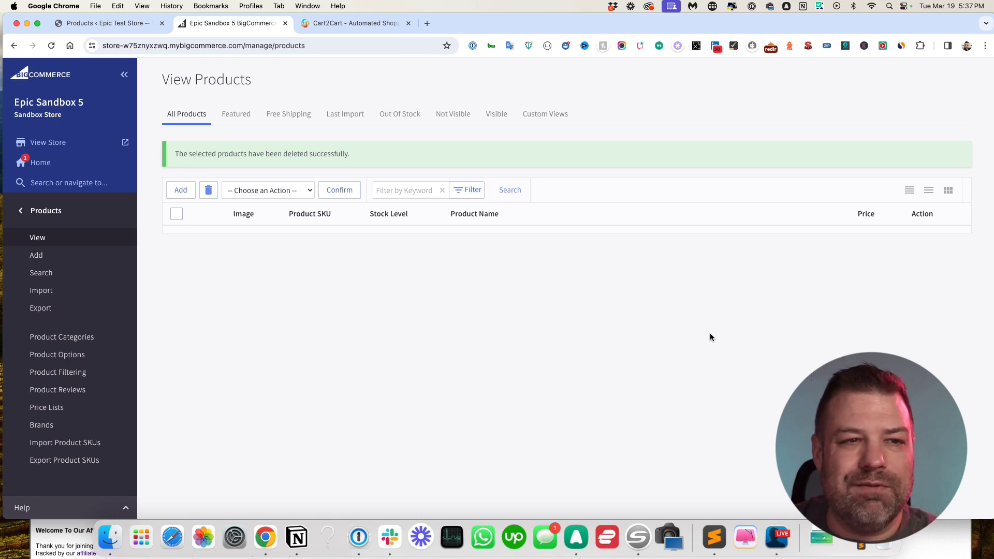
Step: Delete all product categories from the BigCommerce store, including Shop All, Wooden Building Blocks for Kids, Publications and Utility
{"action": "left_click", "coordinate": [77, 341]}
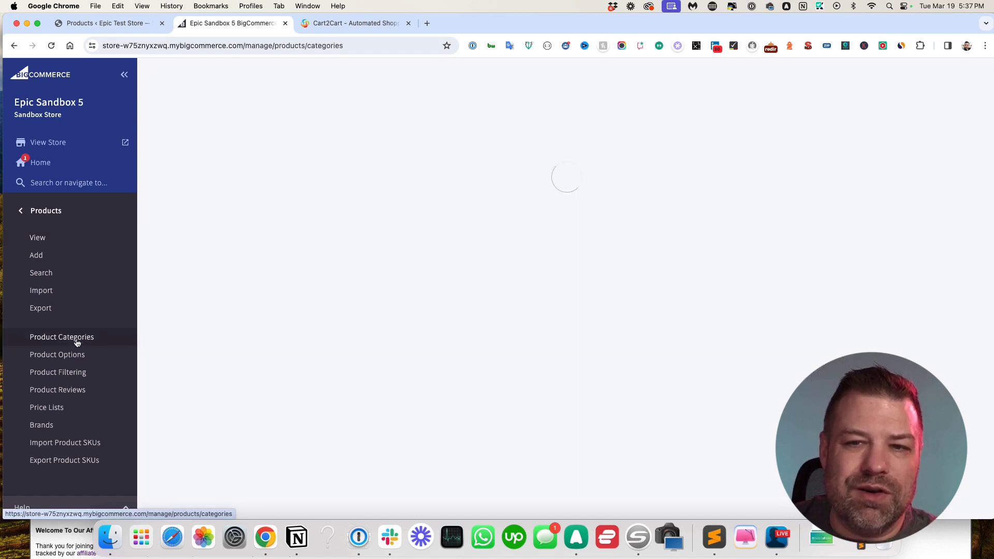
{"action": "left_click", "coordinate": [180, 249]}
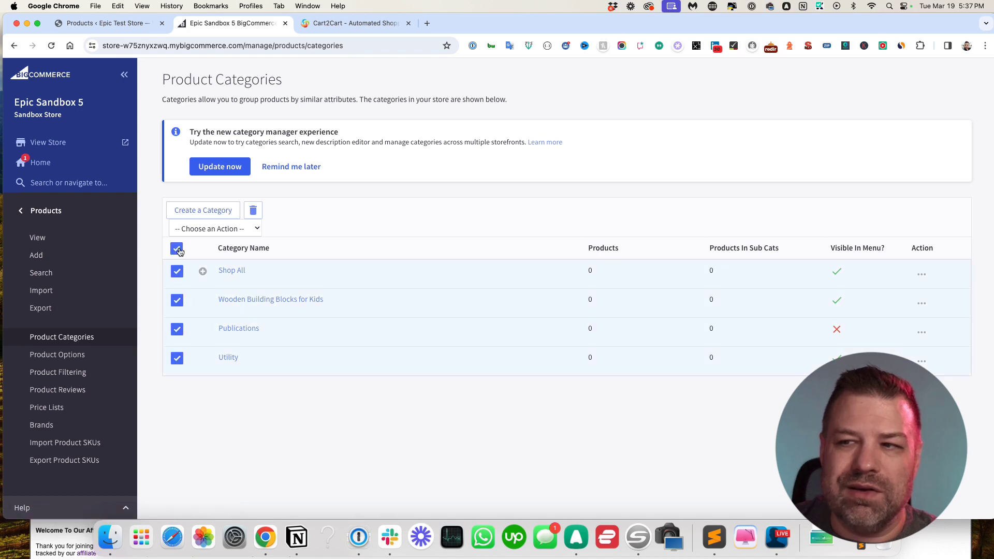
{"action": "left_click", "coordinate": [254, 211]}
{"action": "left_click", "coordinate": [715, 337]}
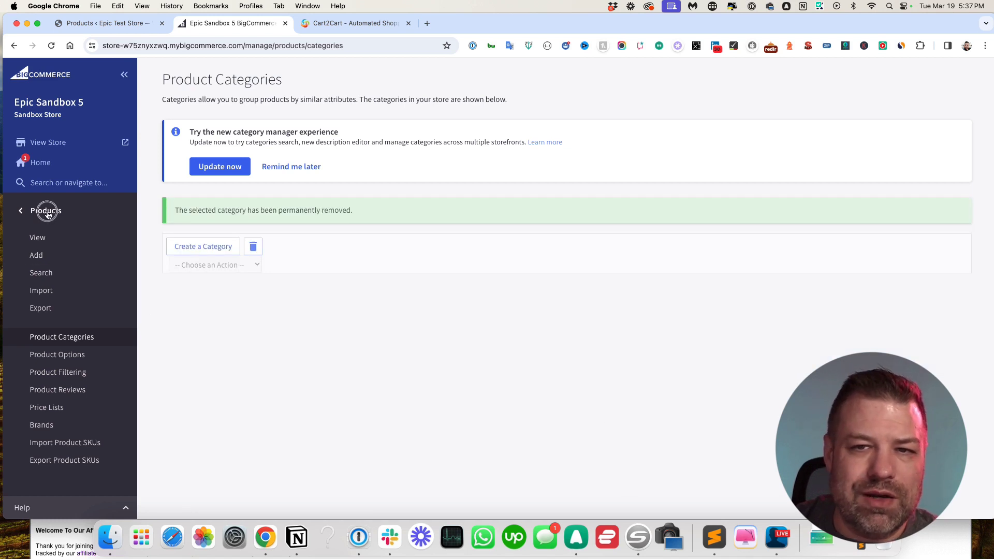
Step: Delete the sample blog post "Your first blog post!" from the BigCommerce storefront's blog
{"action": "left_click", "coordinate": [22, 211]}
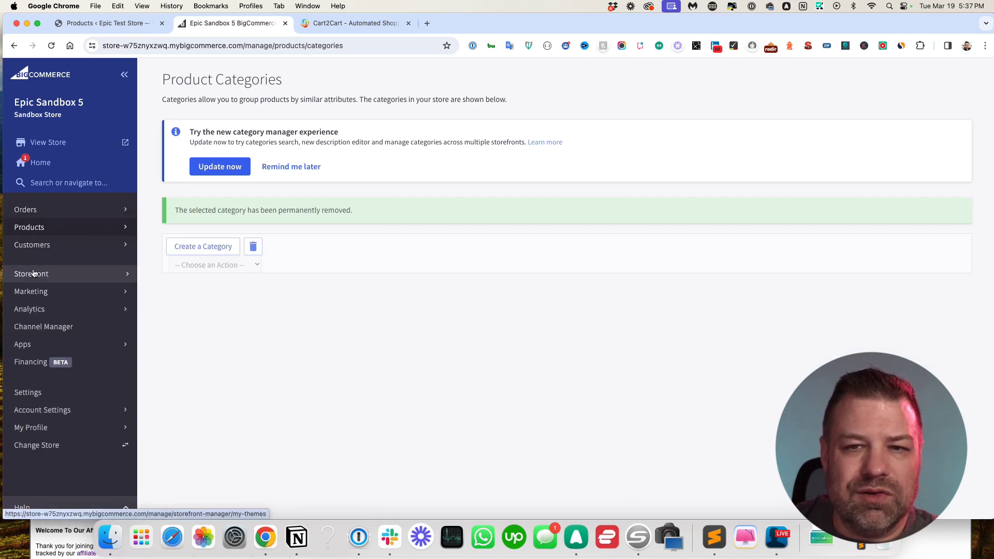
{"action": "left_click", "coordinate": [33, 274]}
{"action": "left_click", "coordinate": [40, 342]}
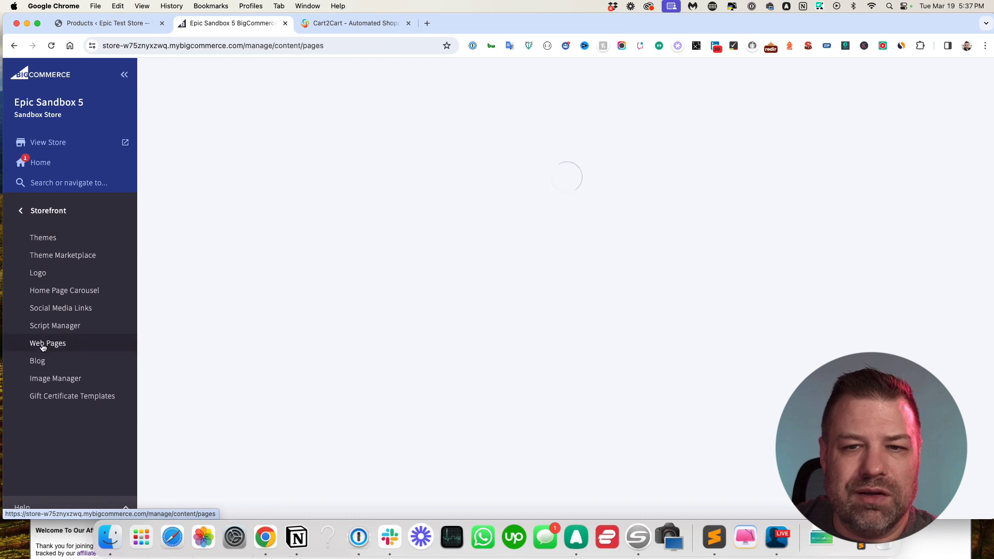
{"action": "left_click", "coordinate": [36, 360]}
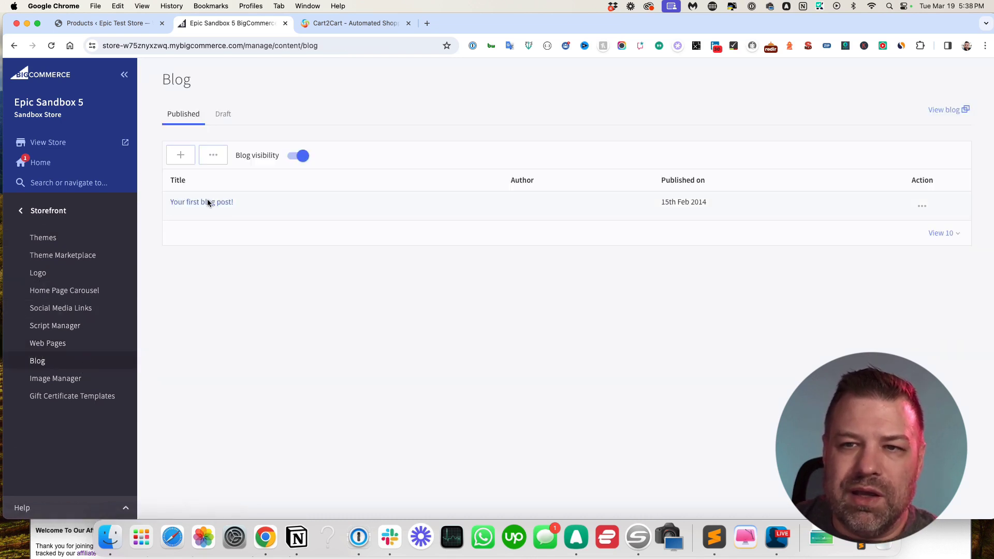
{"action": "left_click", "coordinate": [920, 206]}
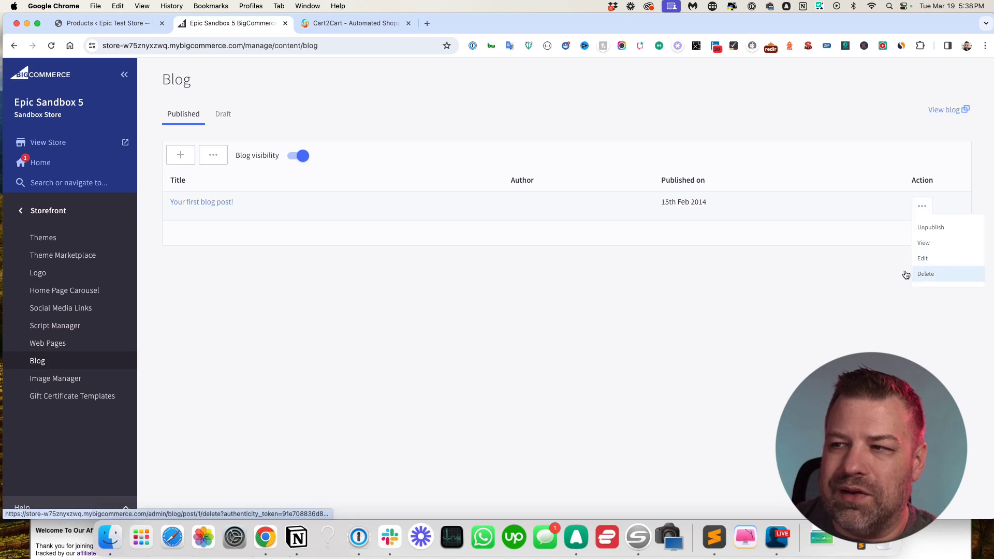
{"action": "left_click", "coordinate": [925, 274]}
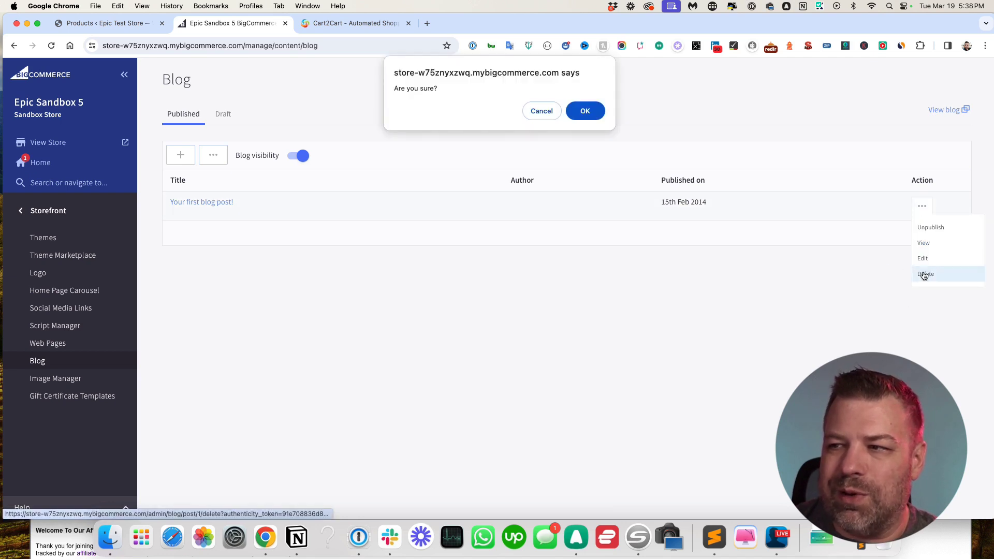
{"action": "left_click", "coordinate": [594, 112]}
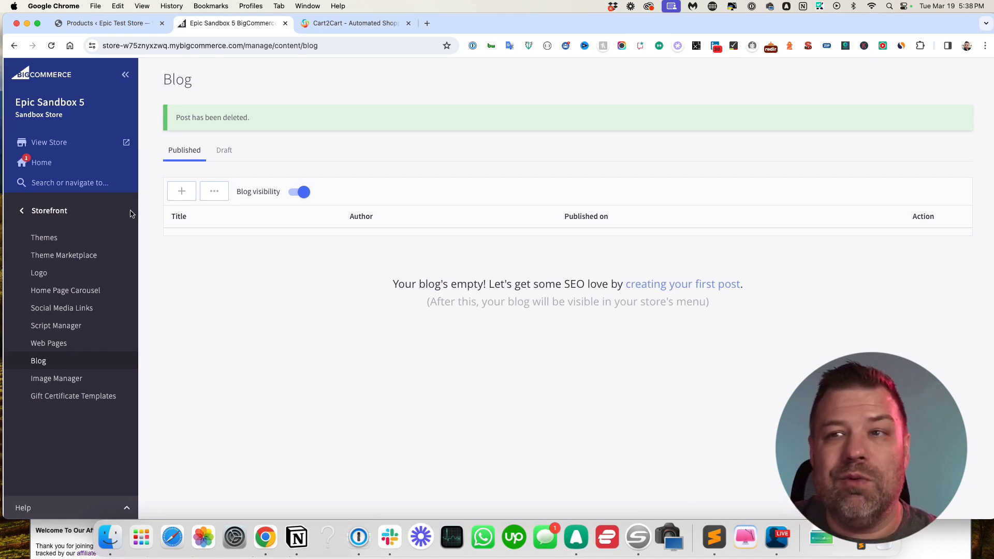
{"action": "left_click", "coordinate": [237, 242]}
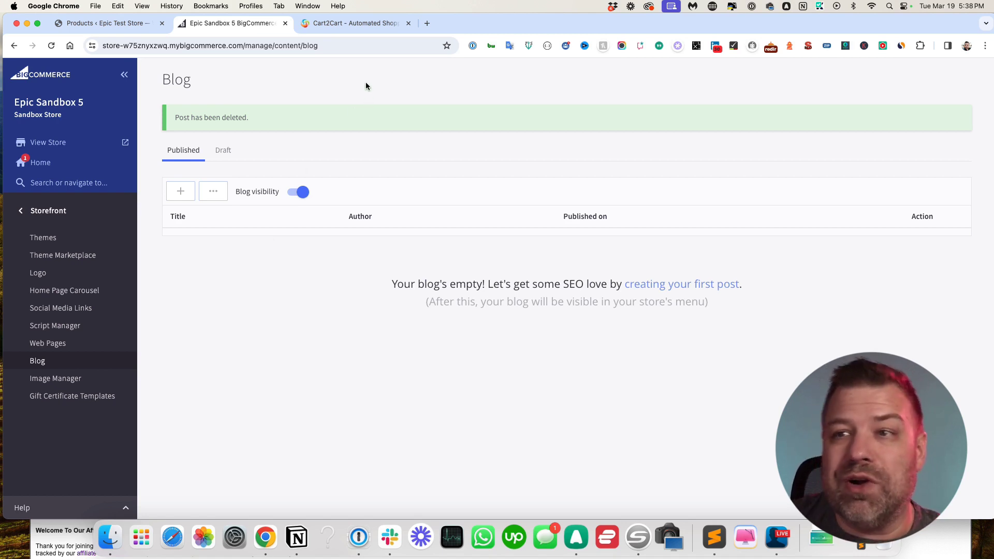
Step: Switch to the Cart2Cart site and sign in to the existing account with the saved e-mail and password
{"action": "left_click", "coordinate": [357, 22]}
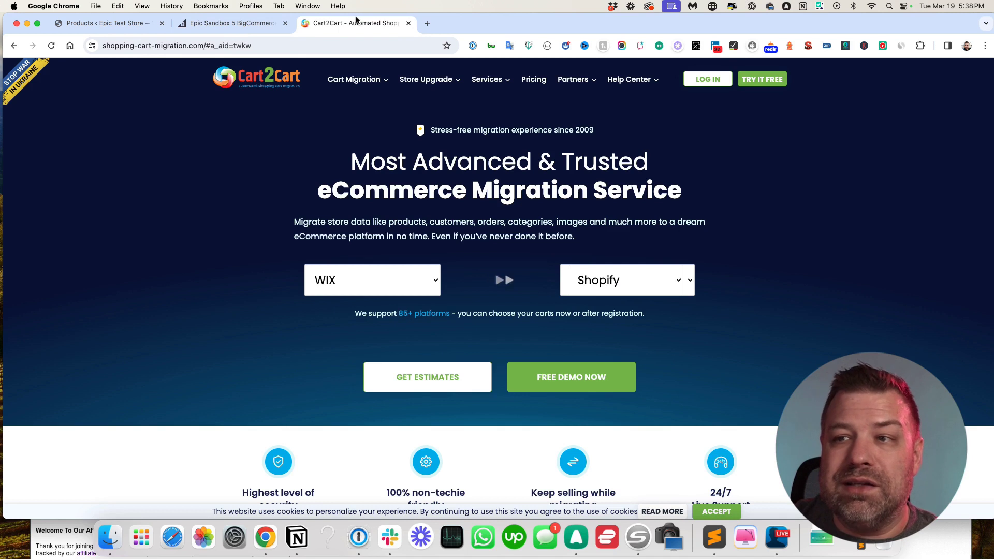
{"action": "left_click", "coordinate": [759, 81]}
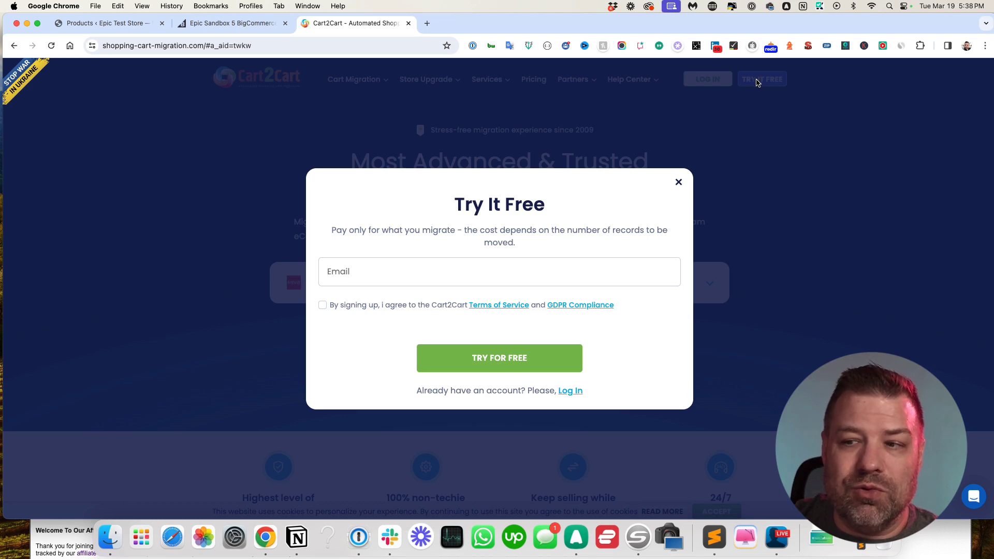
{"action": "left_click", "coordinate": [568, 396]}
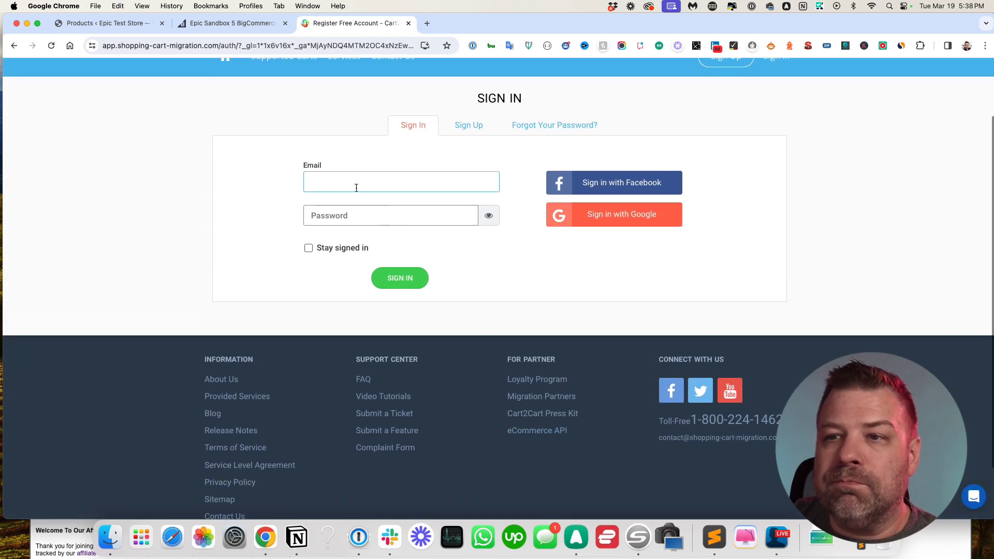
{"action": "left_click", "coordinate": [356, 187]}
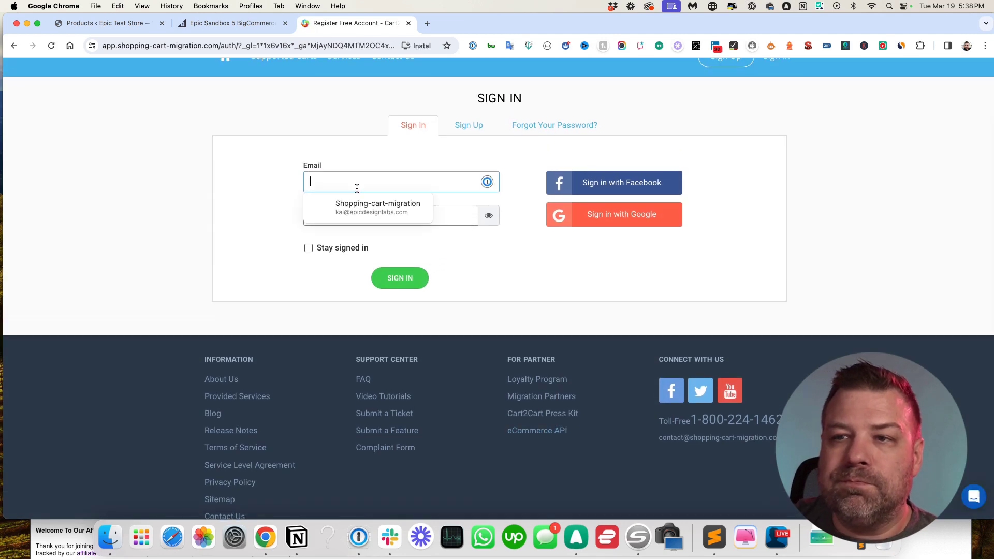
{"action": "left_click", "coordinate": [359, 203]}
{"action": "left_click", "coordinate": [392, 279]}
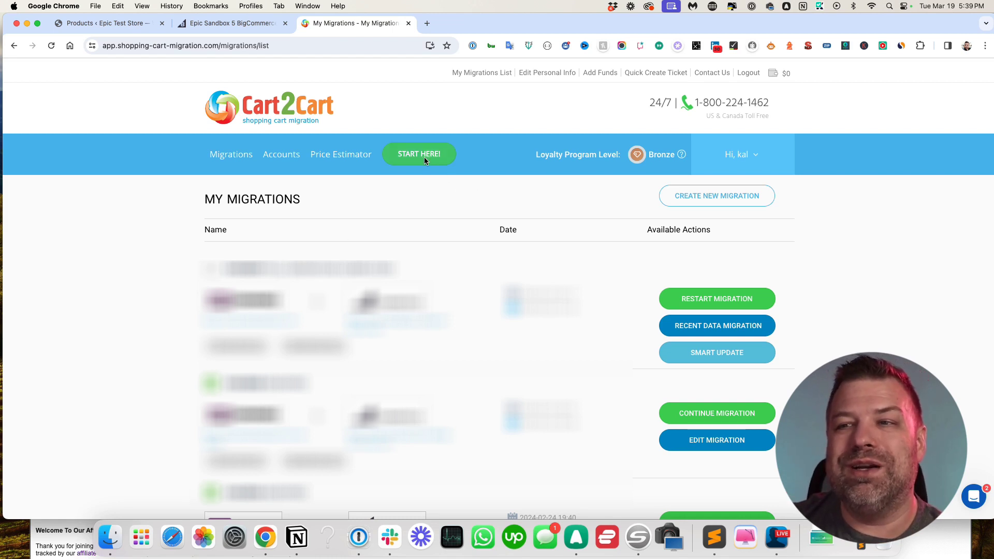
Step: Create a new Cart2Cart migration and continue with the preselected account to the source and target cart setup
{"action": "left_click", "coordinate": [697, 201]}
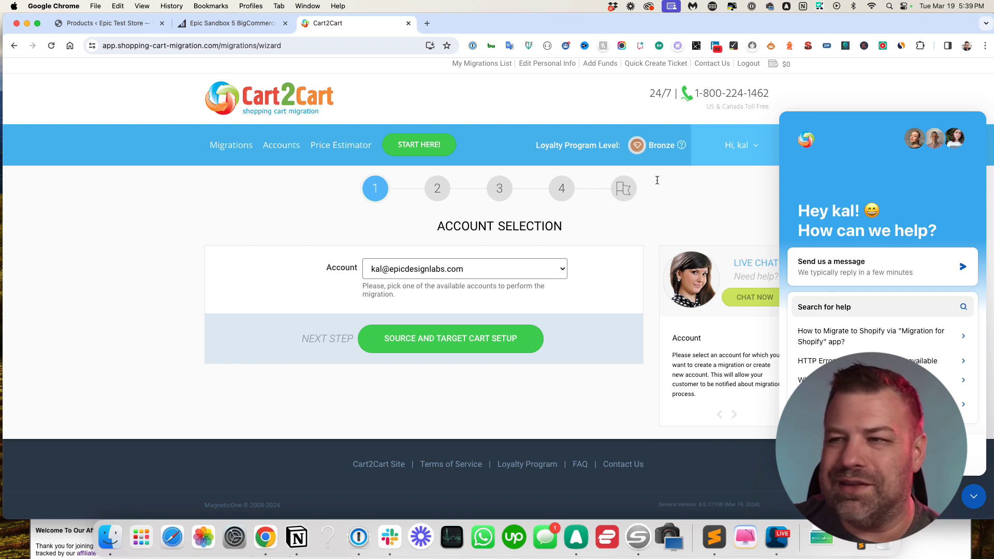
{"action": "left_click", "coordinate": [974, 497]}
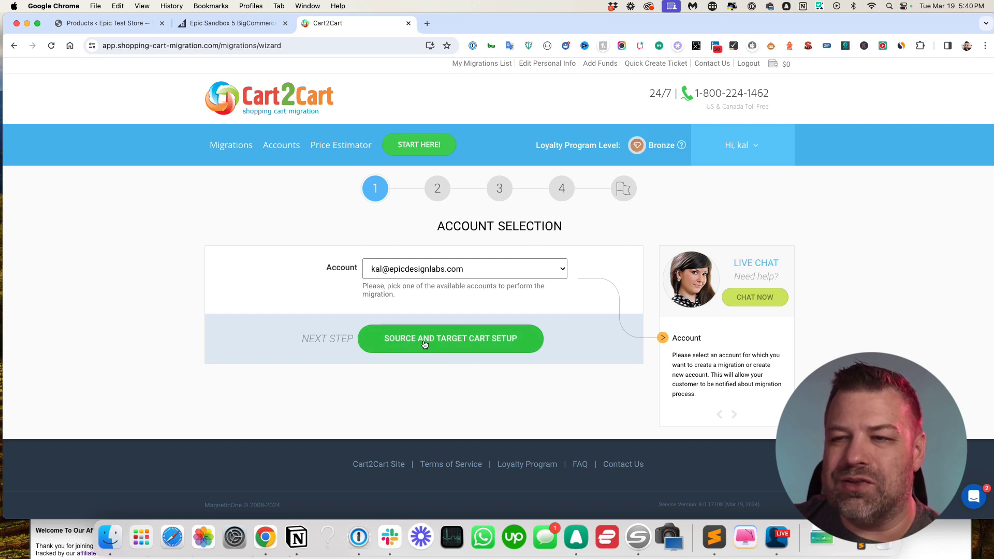
{"action": "left_click", "coordinate": [496, 342]}
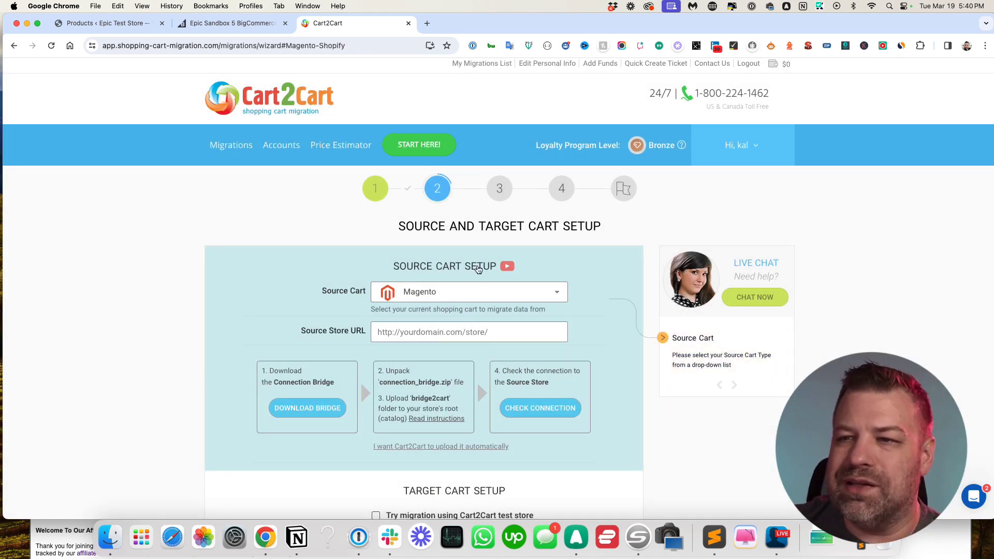
Step: Set the migration's source cart to WooCommerce
{"action": "scroll", "coordinate": [439, 282], "scroll_direction": "up", "scroll_amount": 1}
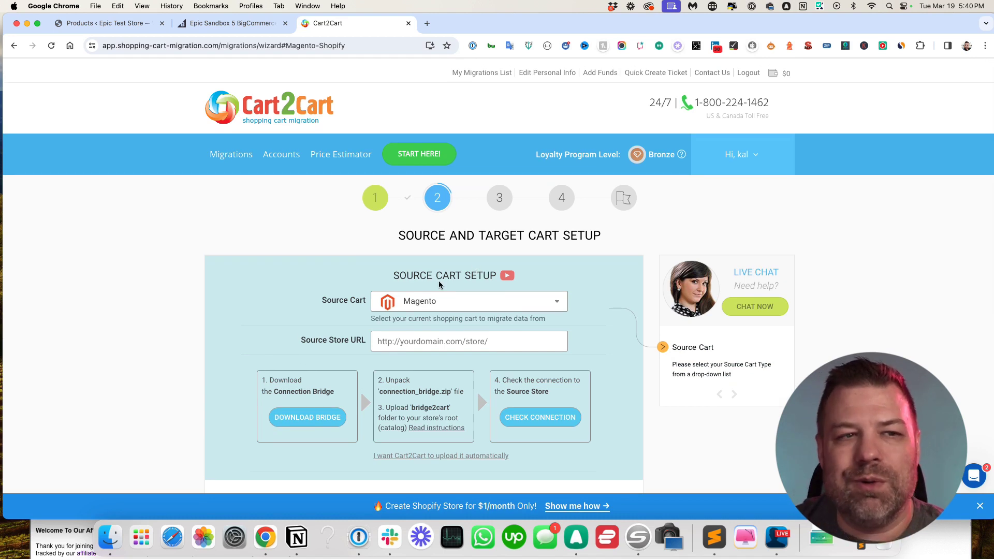
{"action": "scroll", "coordinate": [417, 304], "scroll_direction": "down", "scroll_amount": 1}
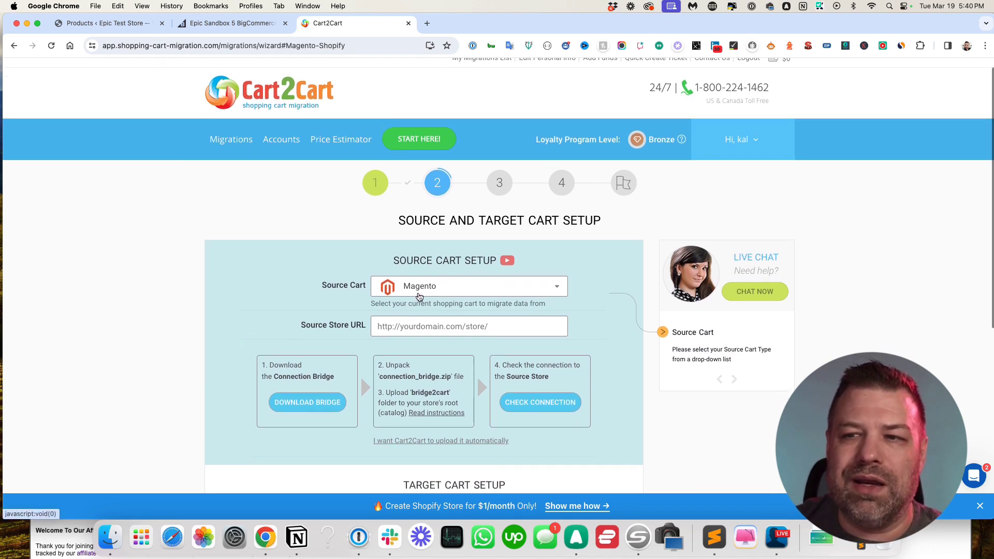
{"action": "left_click", "coordinate": [403, 283]}
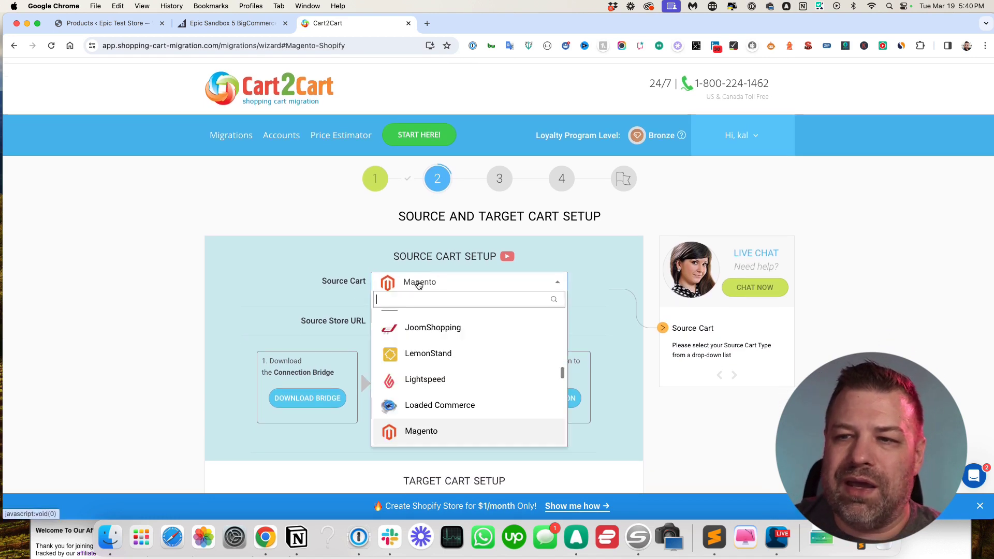
{"action": "scroll", "coordinate": [423, 370], "scroll_direction": "up", "scroll_amount": 1}
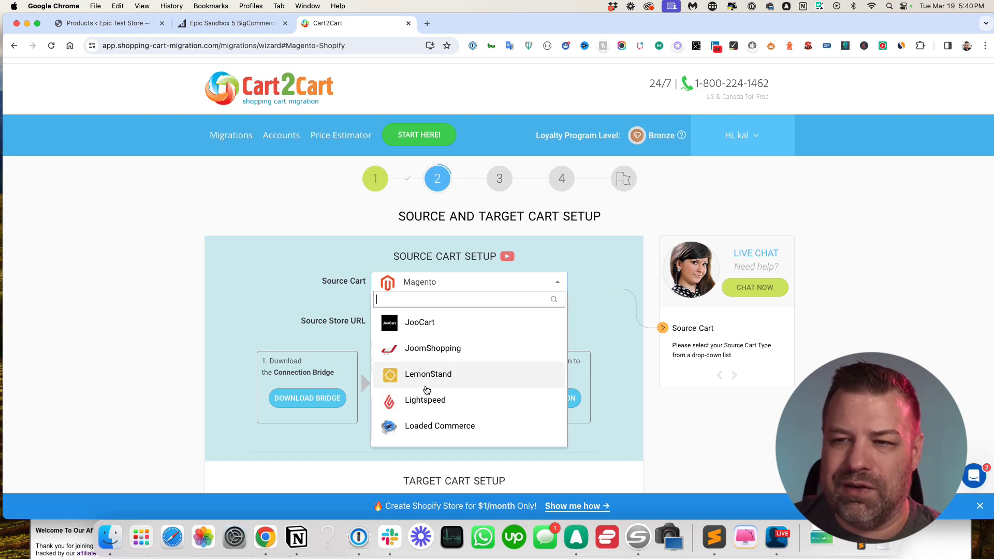
{"action": "type", "text": "woo"}
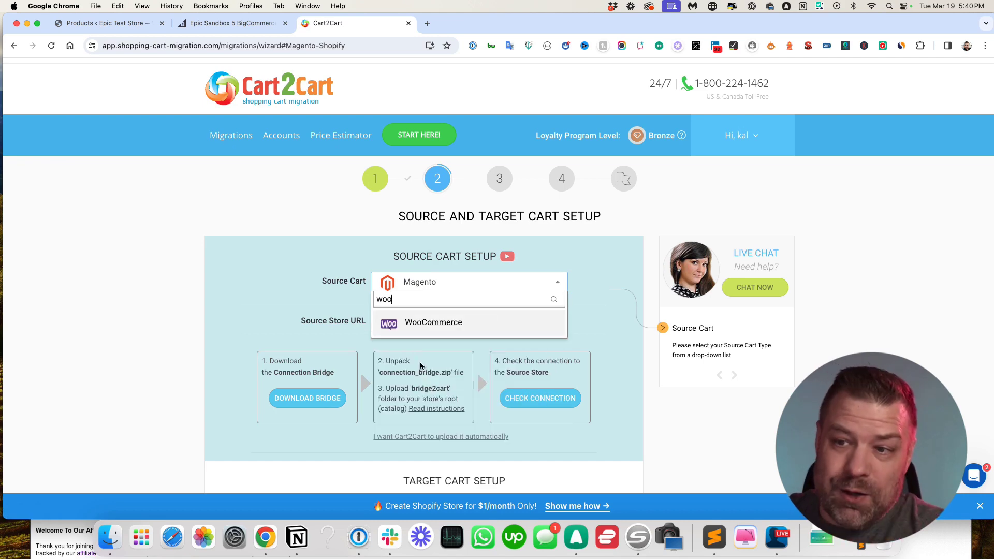
{"action": "left_click", "coordinate": [418, 321]}
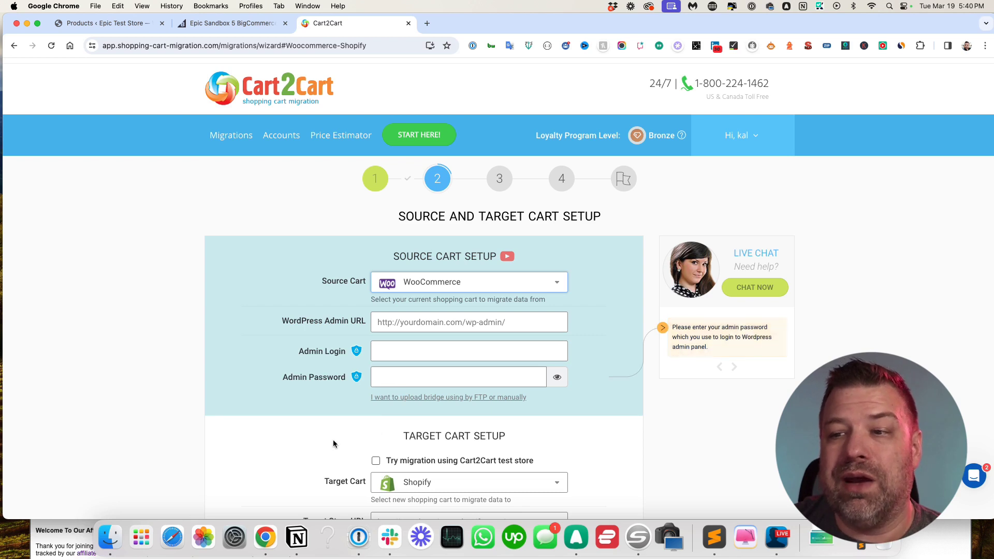
Step: Review the manual and automatic connection bridge upload options for the WooCommerce source, and return to the admin login plugin method
{"action": "left_click", "coordinate": [482, 401]}
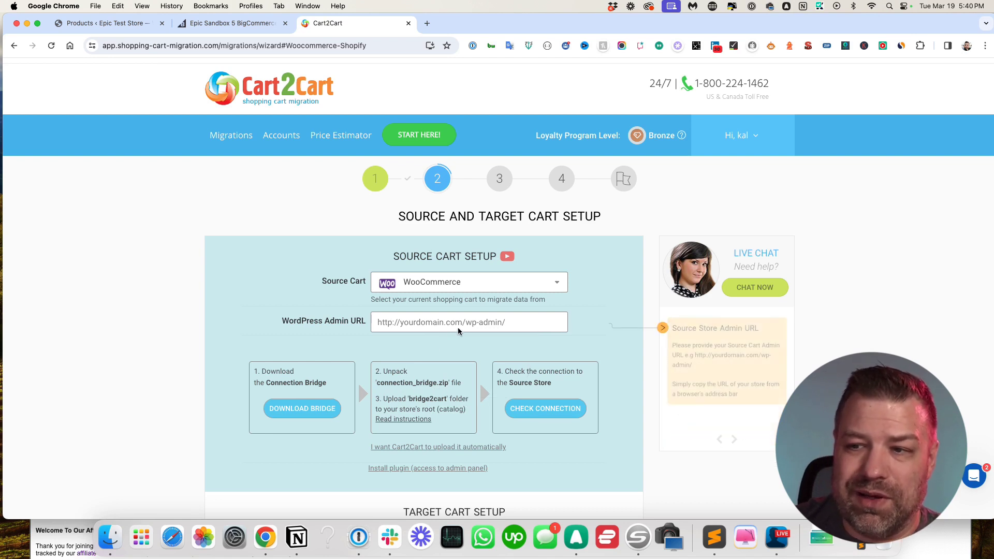
{"action": "left_click", "coordinate": [426, 448]}
{"action": "left_click", "coordinate": [498, 500]}
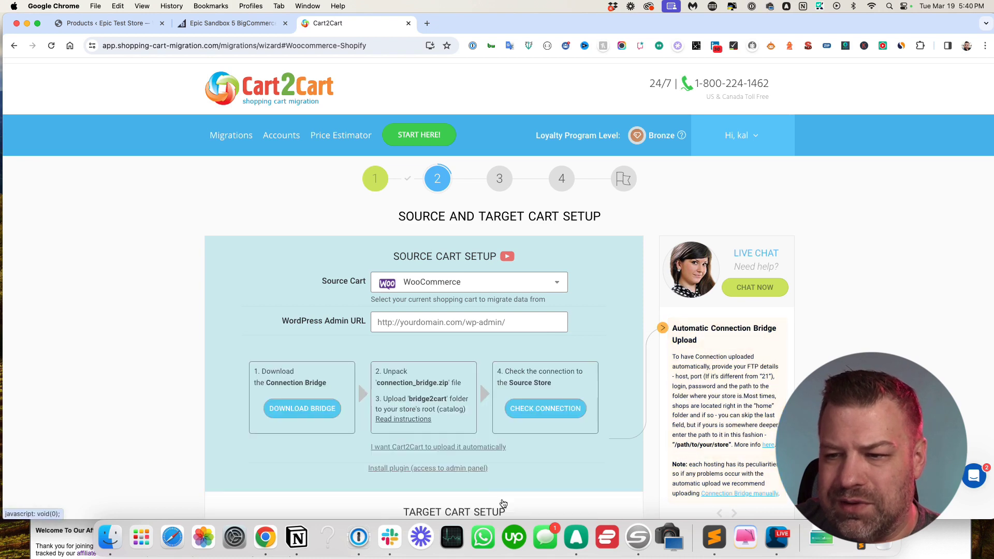
{"action": "left_click", "coordinate": [445, 468]}
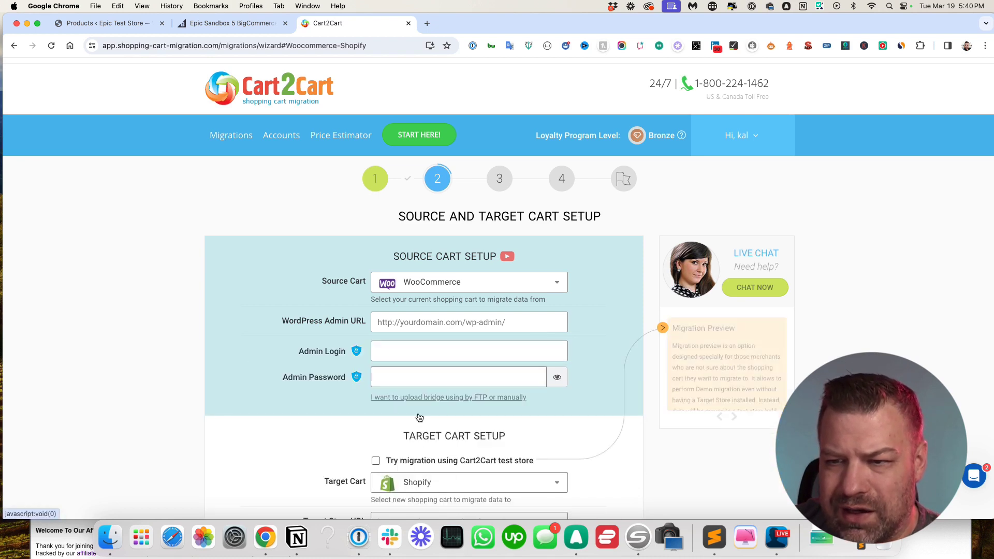
{"action": "left_click", "coordinate": [383, 348]}
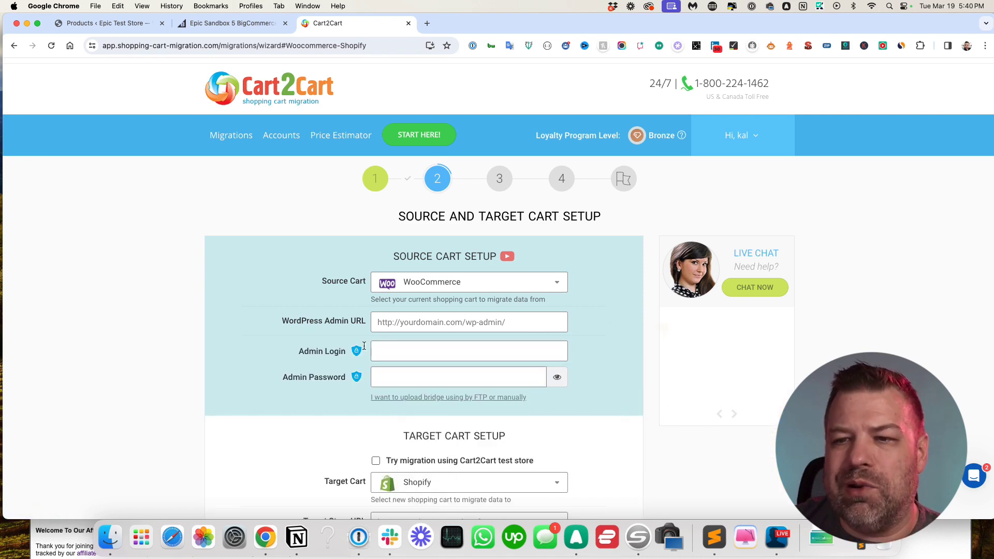
{"action": "left_click", "coordinate": [103, 24]}
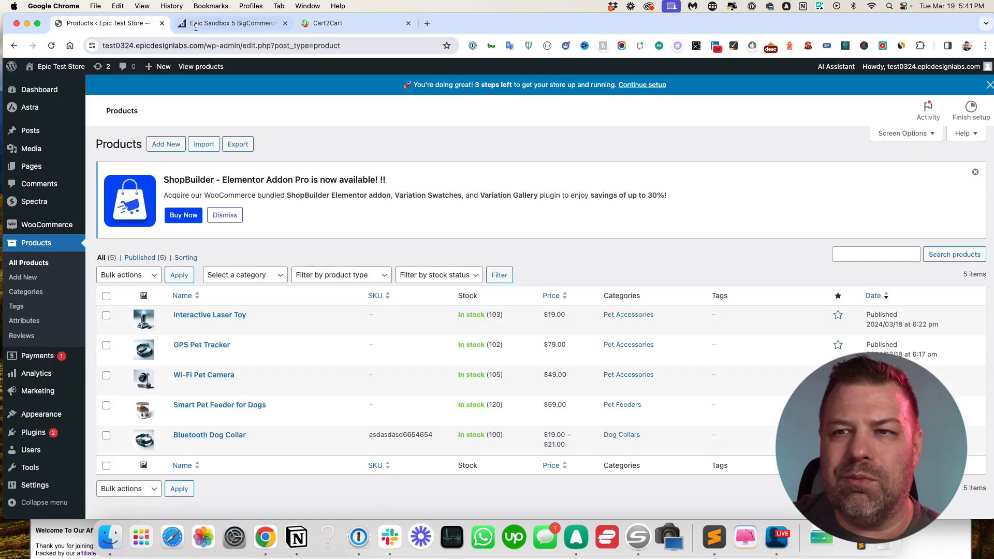
{"action": "left_click", "coordinate": [323, 23]}
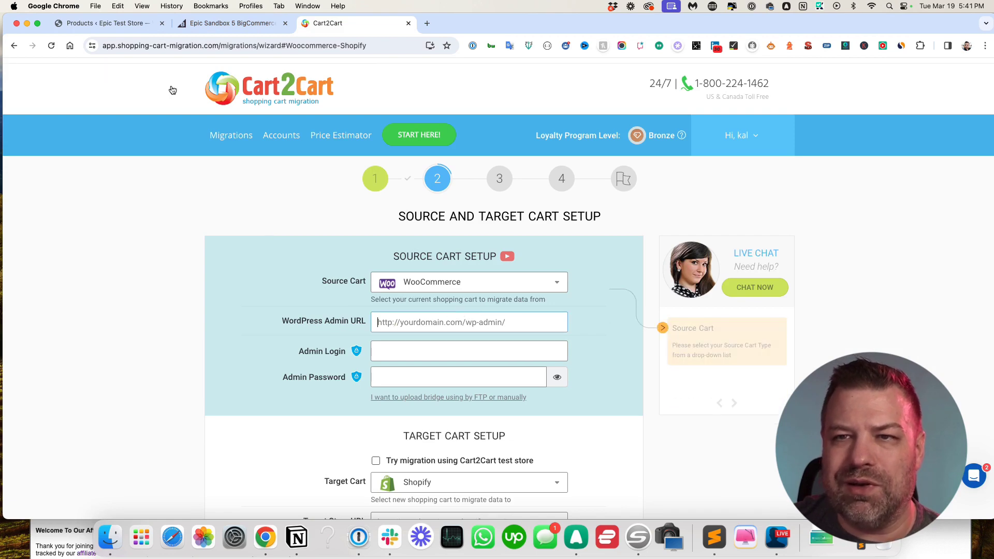
{"action": "left_click", "coordinate": [103, 23]}
{"action": "left_click", "coordinate": [259, 46]}
{"action": "left_click", "coordinate": [260, 46]}
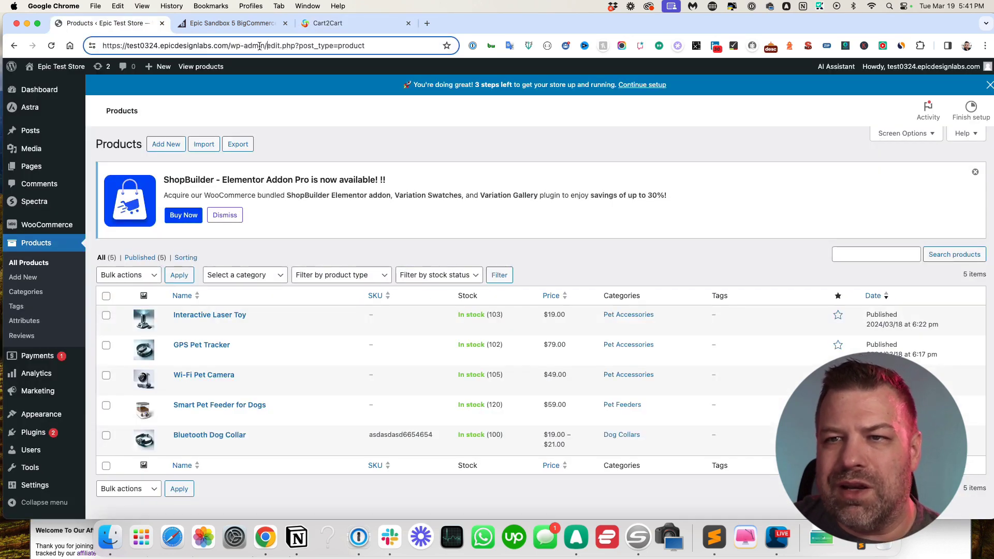
{"action": "left_click_drag", "start_coordinate": [267, 46], "coordinate": [102, 46]}
{"action": "key", "text": "super+c"}
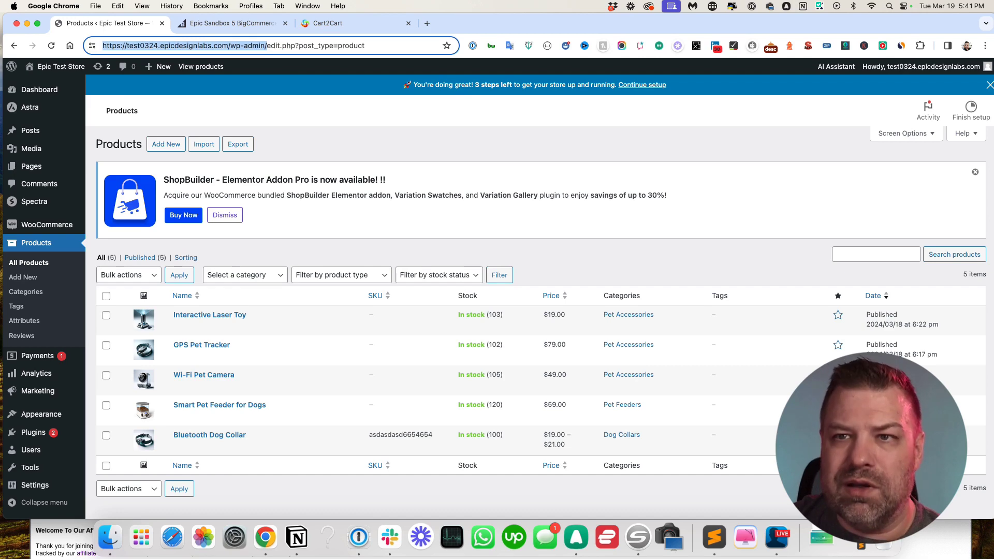
{"action": "left_click", "coordinate": [332, 23]}
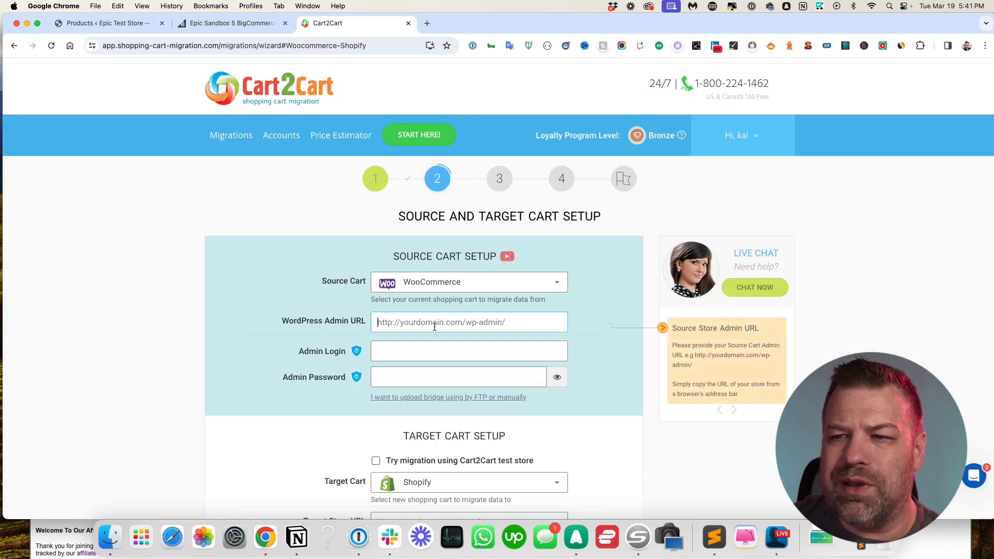
{"action": "key", "text": "super+v"}
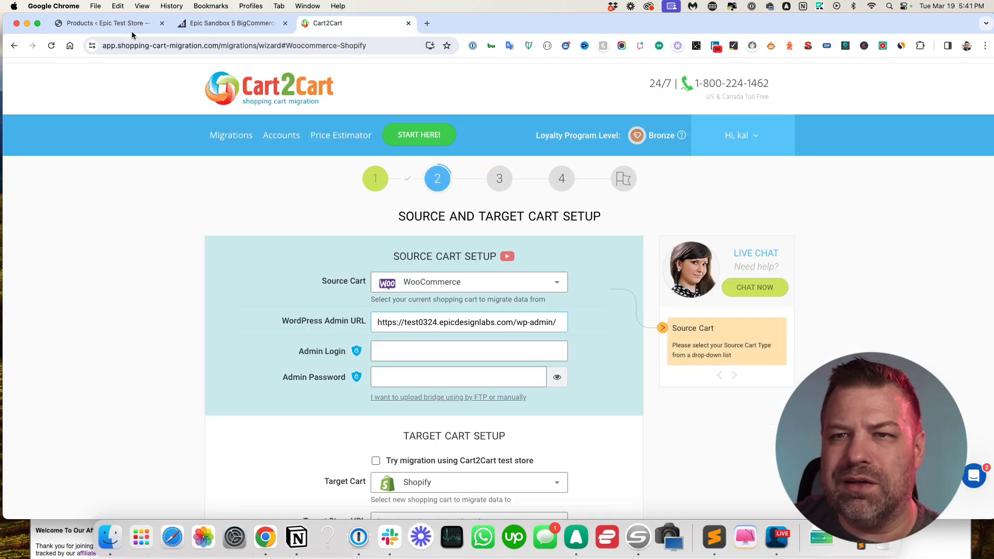
Step: Switch to the WordPress admin and open the profile of the test0324.epicdesignlabs.com administrator from the full user list
{"action": "left_click", "coordinate": [104, 24]}
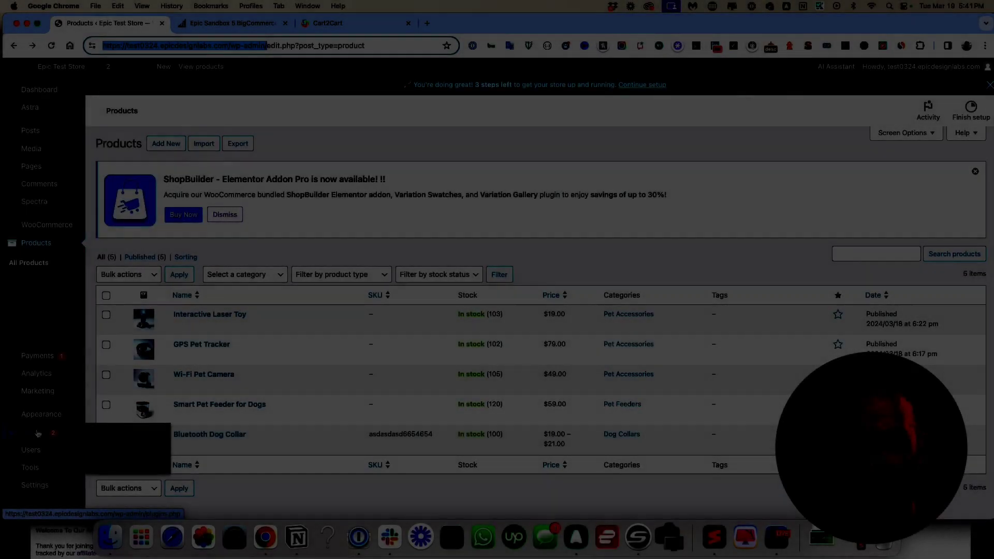
{"action": "mouse_move", "coordinate": [32, 450]}
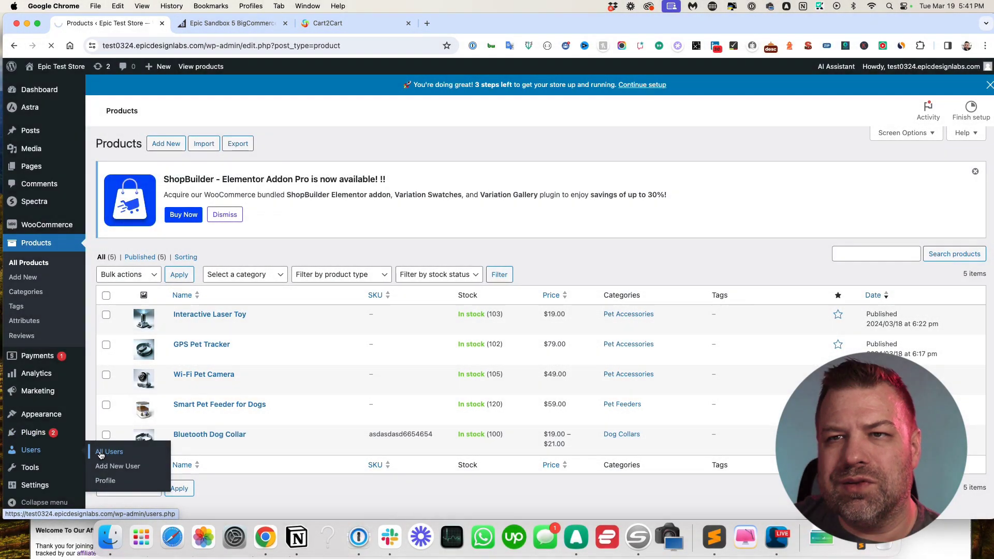
{"action": "left_click", "coordinate": [103, 453]}
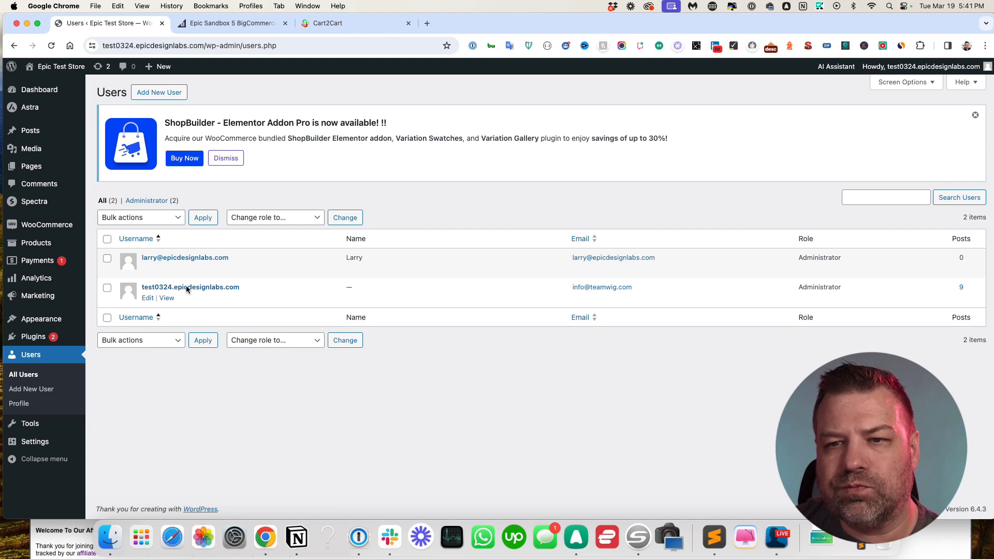
{"action": "left_click", "coordinate": [187, 288]}
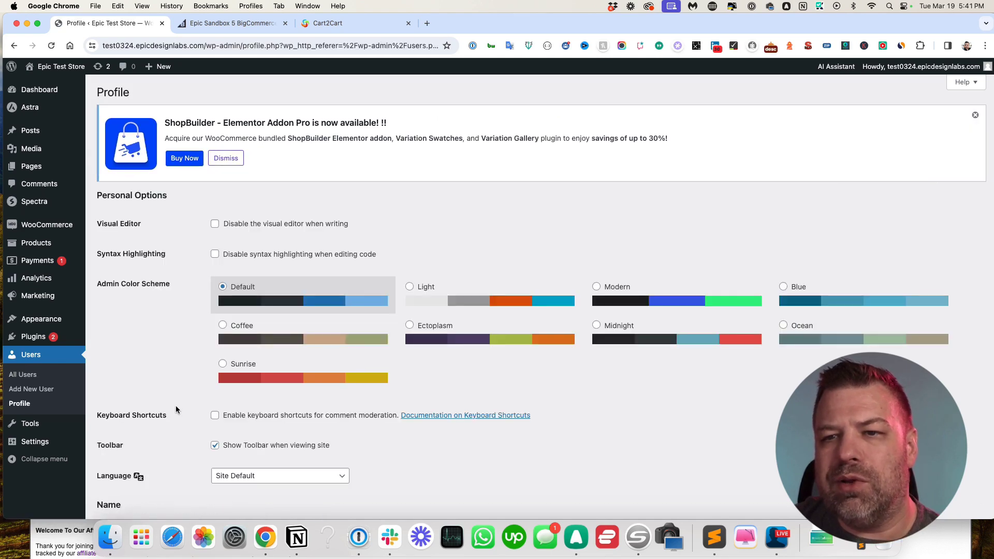
{"action": "scroll", "coordinate": [174, 401], "scroll_direction": "down", "scroll_amount": 10}
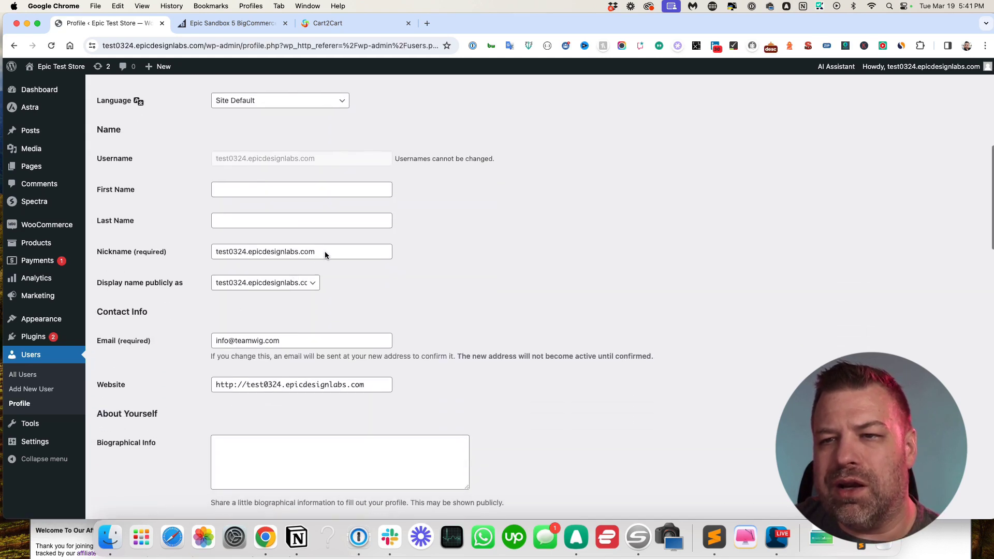
Step: Copy the administrator's contact e-mail from the WordPress profile into the Admin Login of the Cart2Cart source setup
{"action": "left_click_drag", "start_coordinate": [325, 251], "coordinate": [78, 252]}
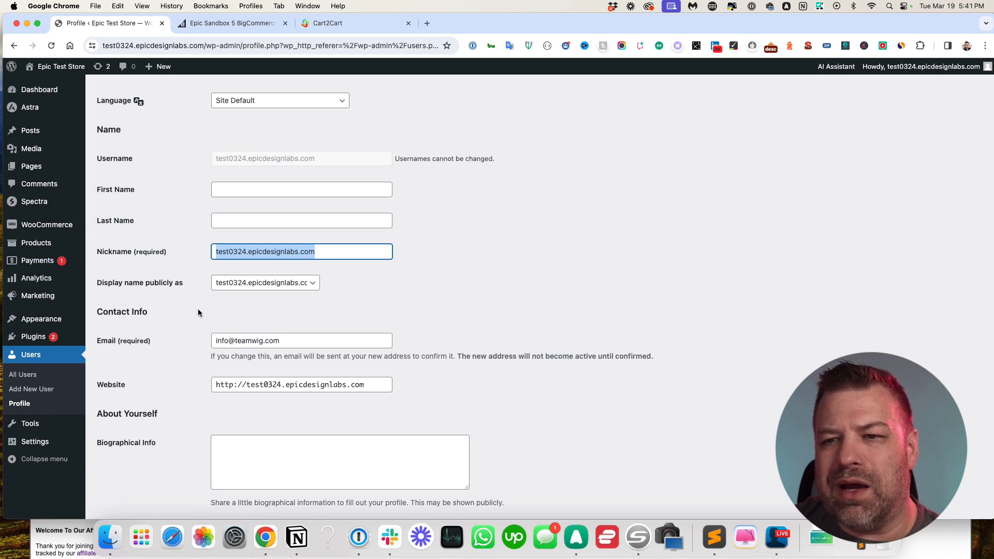
{"action": "left_click_drag", "start_coordinate": [299, 342], "coordinate": [124, 337]}
{"action": "key", "text": "super+c"}
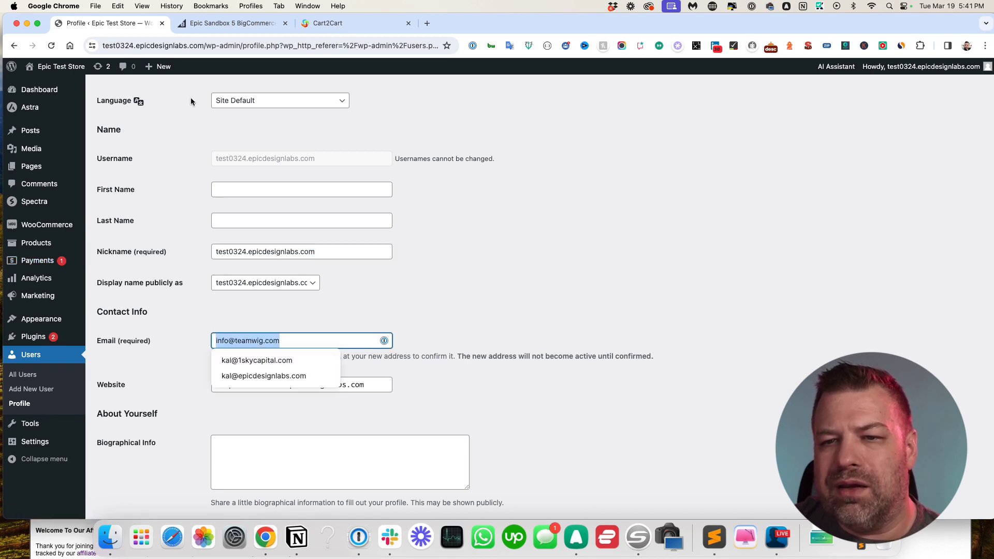
{"action": "left_click", "coordinate": [332, 23]}
{"action": "left_click", "coordinate": [445, 358]}
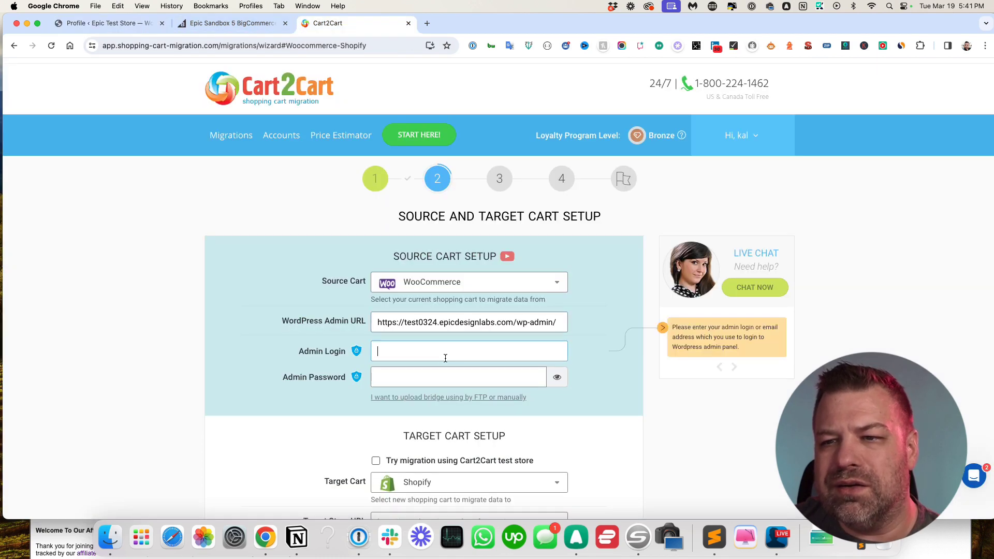
{"action": "key", "text": "super+v"}
{"action": "key", "text": "Tab"}
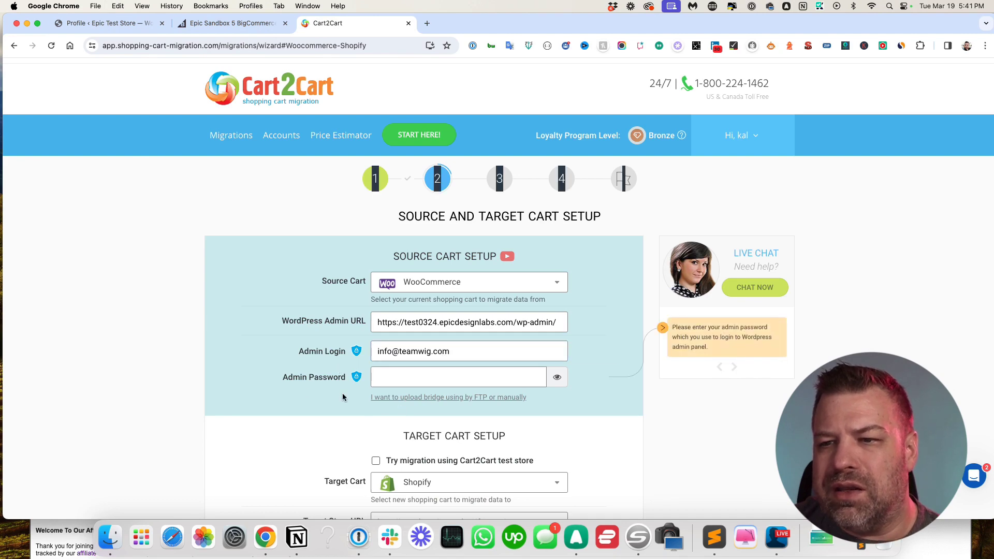
Step: Generate a new password for the WordPress administrator, copy it, and update the profile
{"action": "left_click", "coordinate": [123, 24]}
{"action": "left_click", "coordinate": [155, 356]}
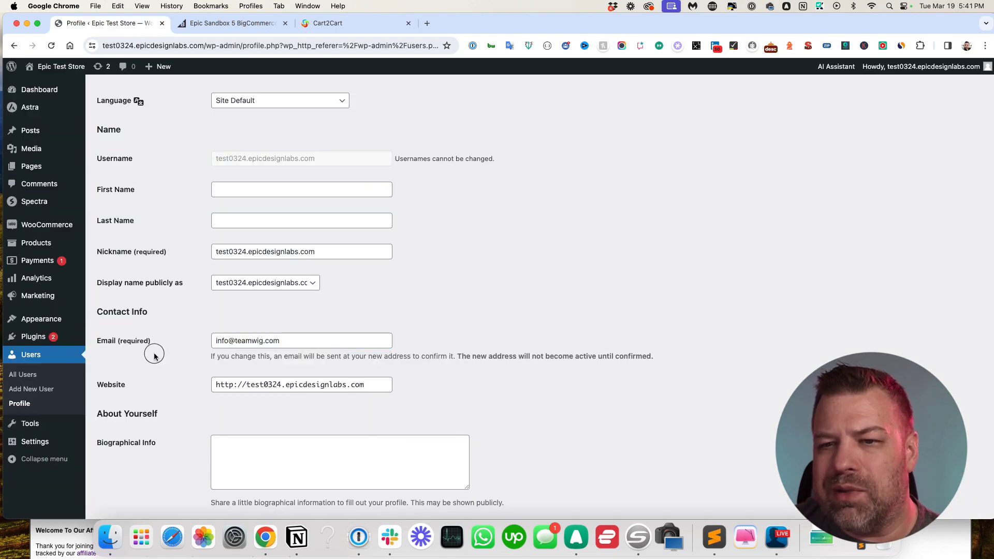
{"action": "scroll", "coordinate": [154, 357], "scroll_direction": "down", "scroll_amount": 10}
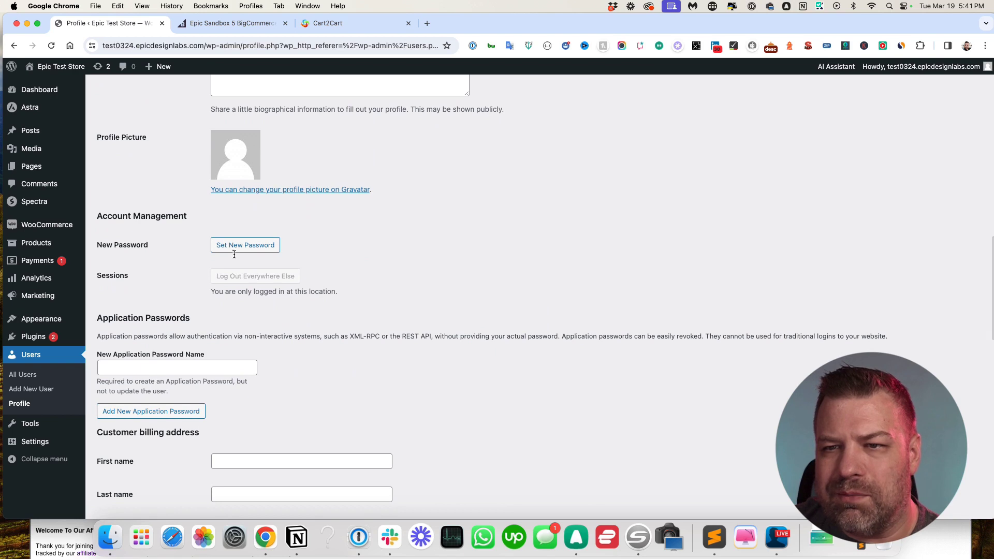
{"action": "left_click", "coordinate": [244, 245]}
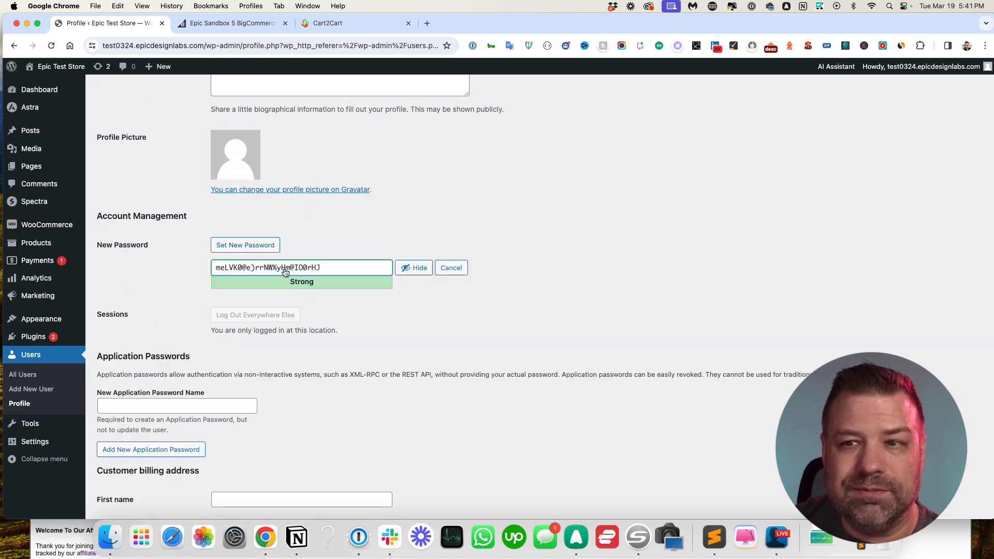
{"action": "left_click_drag", "start_coordinate": [319, 268], "coordinate": [150, 267]}
{"action": "scroll", "coordinate": [133, 317], "scroll_direction": "down", "scroll_amount": 9}
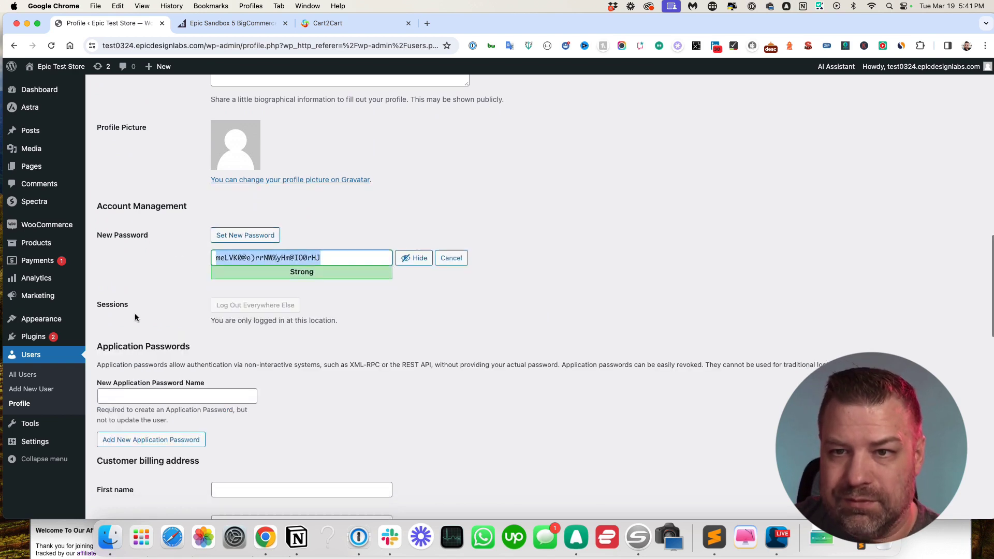
{"action": "scroll", "coordinate": [132, 441], "scroll_direction": "down", "scroll_amount": 12}
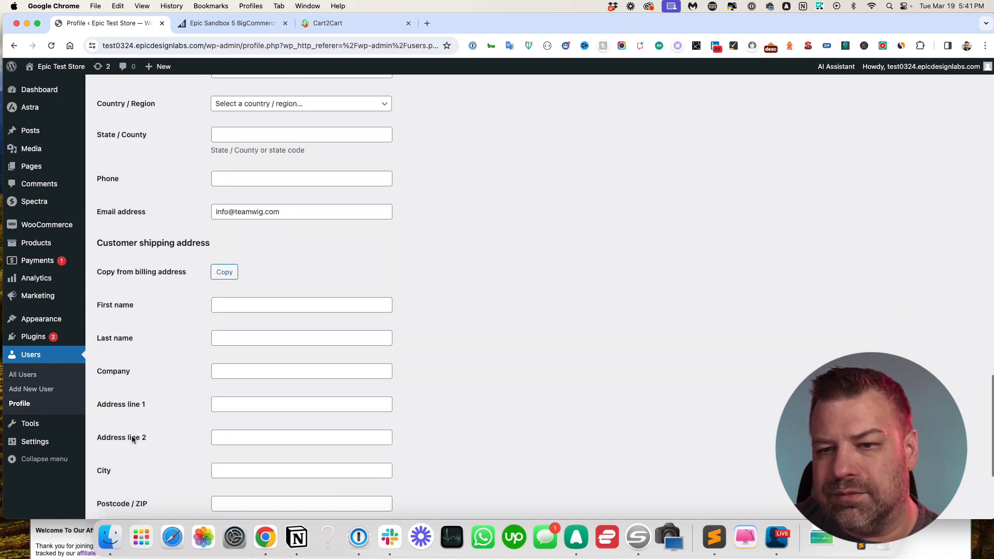
{"action": "left_click", "coordinate": [125, 464]}
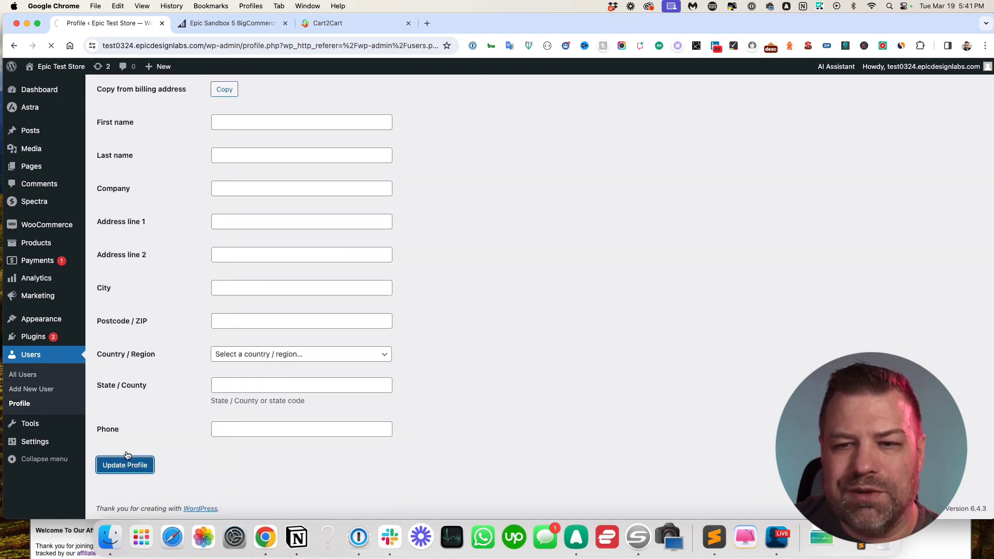
Step: Return to the Cart2Cart setup and paste the copied WordPress password as the source store's Admin Password
{"action": "left_click", "coordinate": [337, 27]}
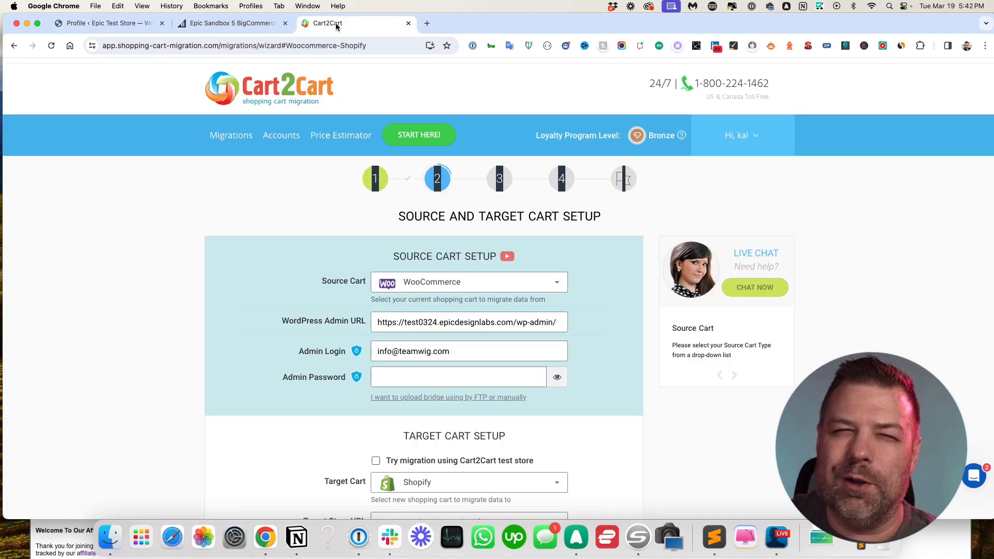
{"action": "left_click", "coordinate": [431, 377]}
{"action": "key", "text": "super+v"}
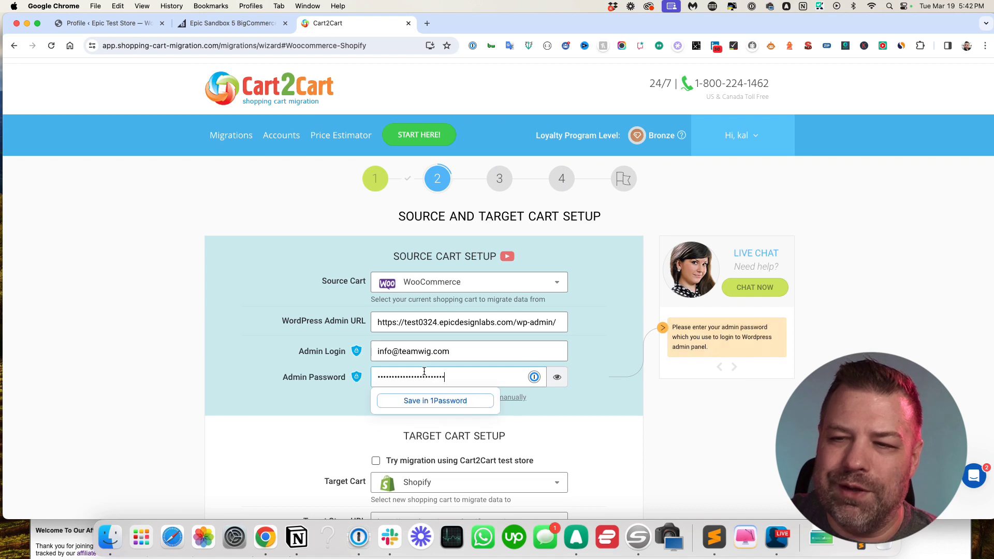
{"action": "left_click", "coordinate": [307, 435]}
Step: Set the migration's target cart to BigCommerce
{"action": "scroll", "coordinate": [311, 431], "scroll_direction": "down", "scroll_amount": 5}
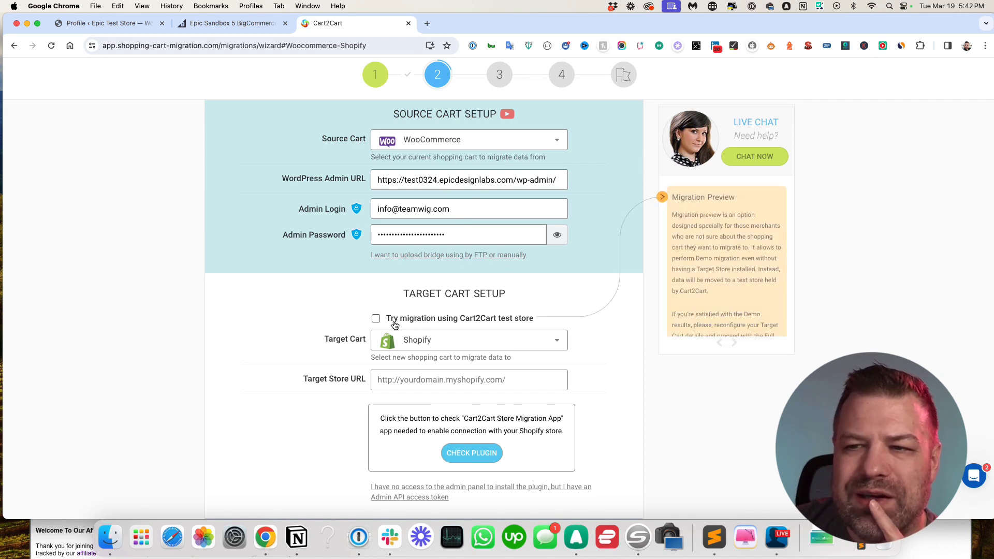
{"action": "left_click", "coordinate": [443, 342]}
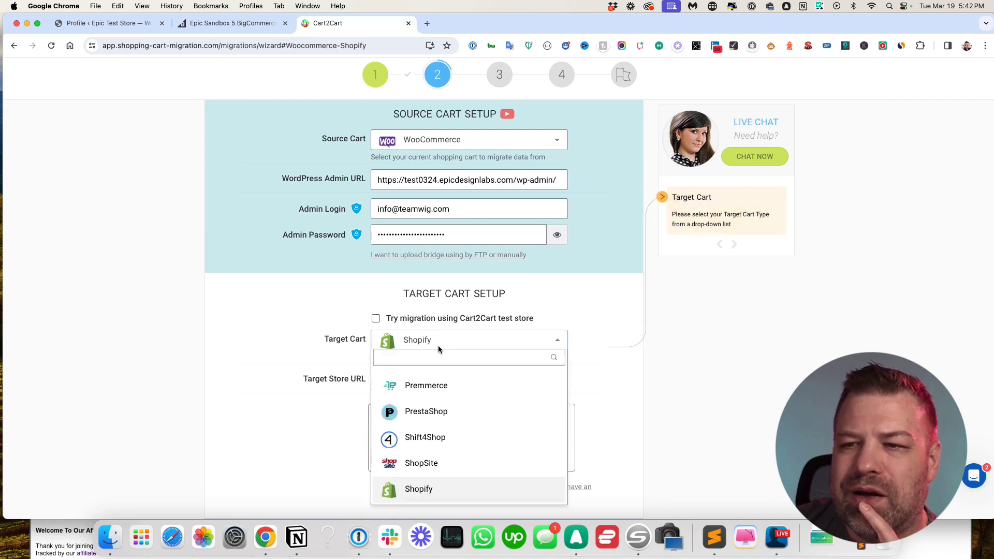
{"action": "type", "text": "big"}
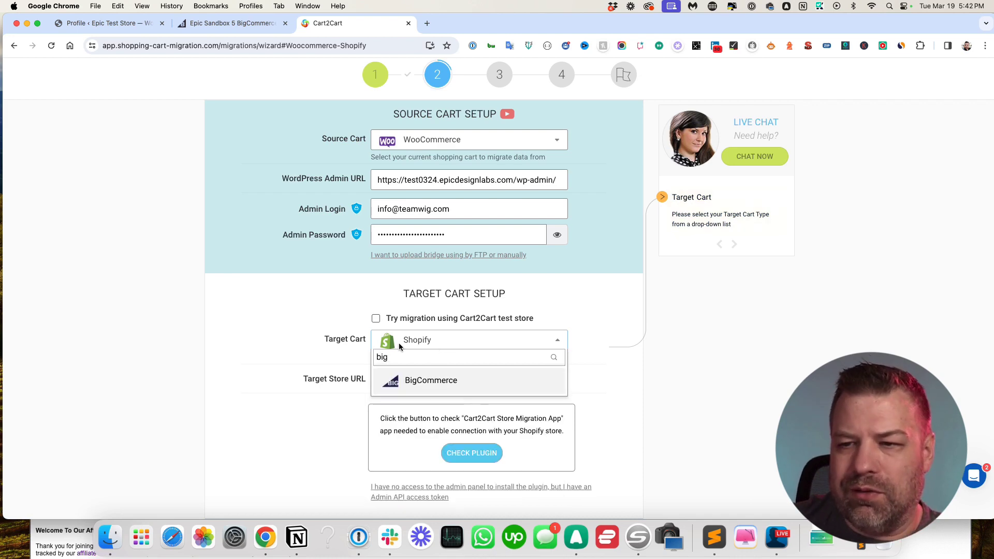
{"action": "left_click", "coordinate": [433, 382]}
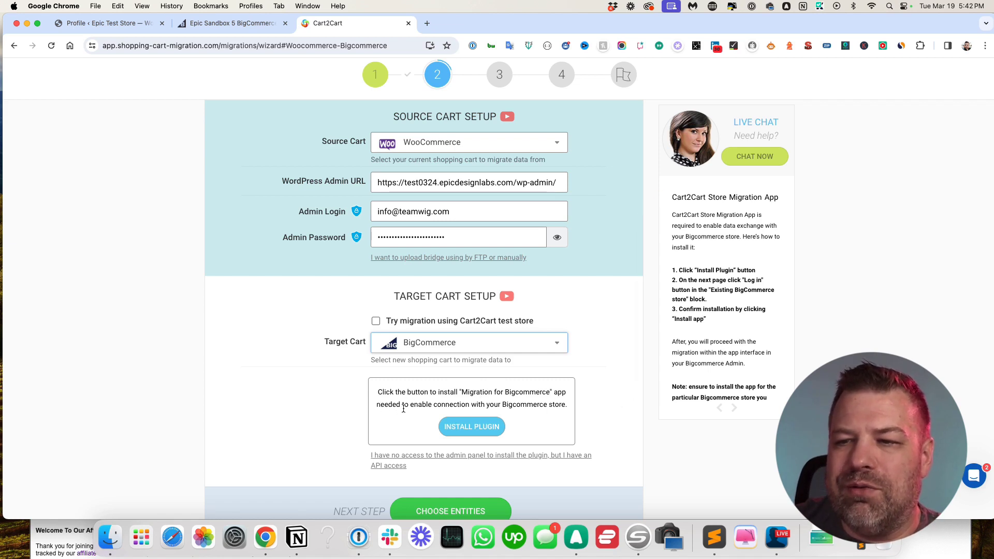
Step: Install the Store Migration by Cart2Cart app in the existing BigCommerce sandbox store and confirm its requested access
{"action": "scroll", "coordinate": [407, 409], "scroll_direction": "down", "scroll_amount": 2}
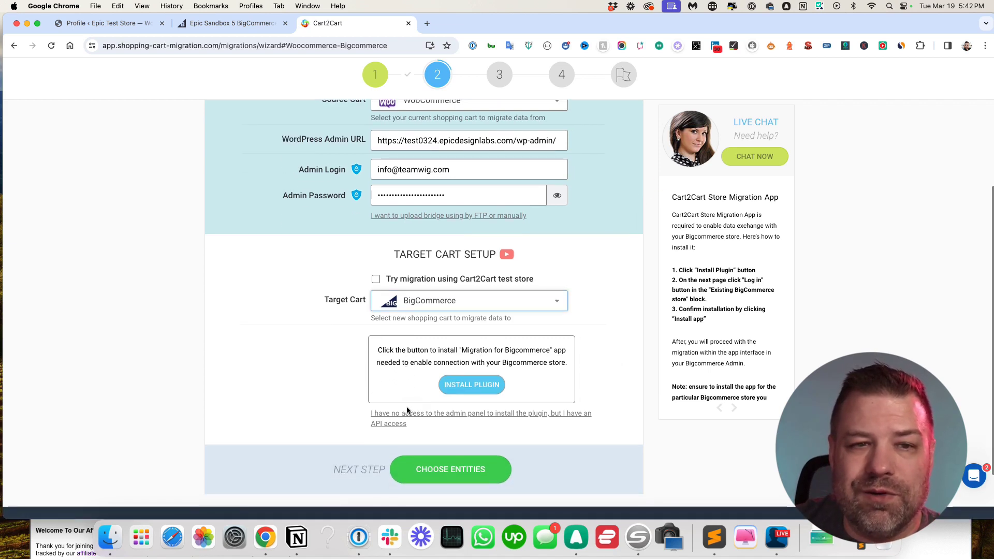
{"action": "left_click", "coordinate": [481, 388]}
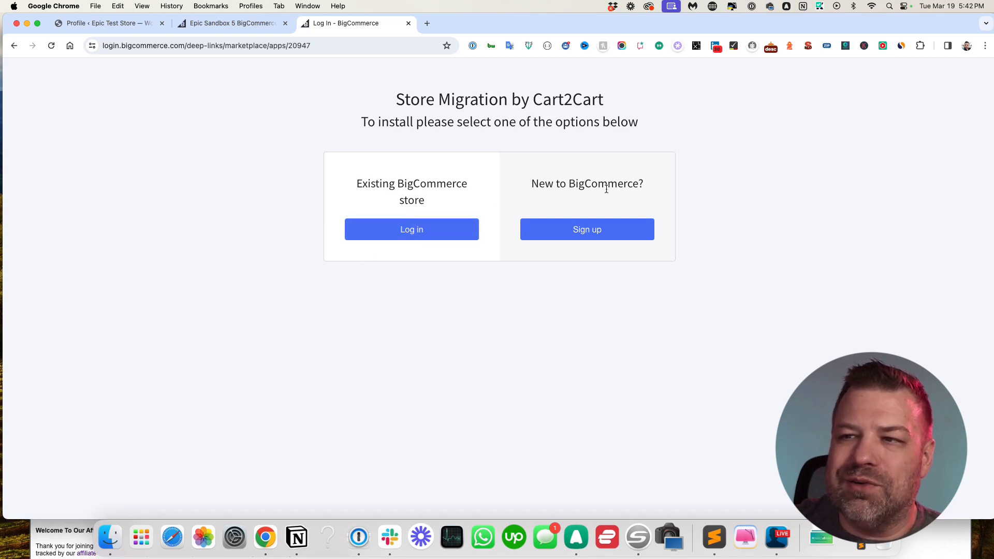
{"action": "left_click", "coordinate": [410, 230]}
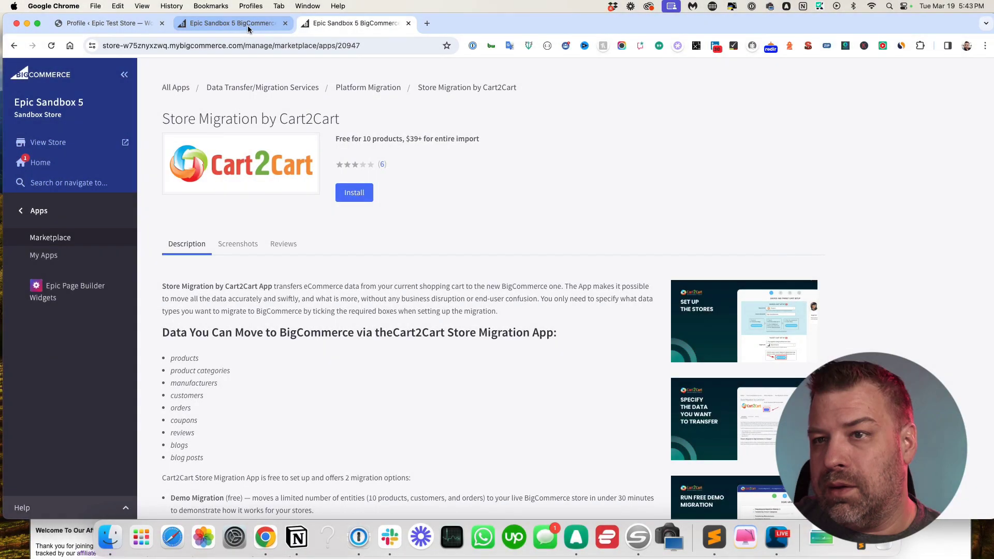
{"action": "left_click", "coordinate": [355, 196]}
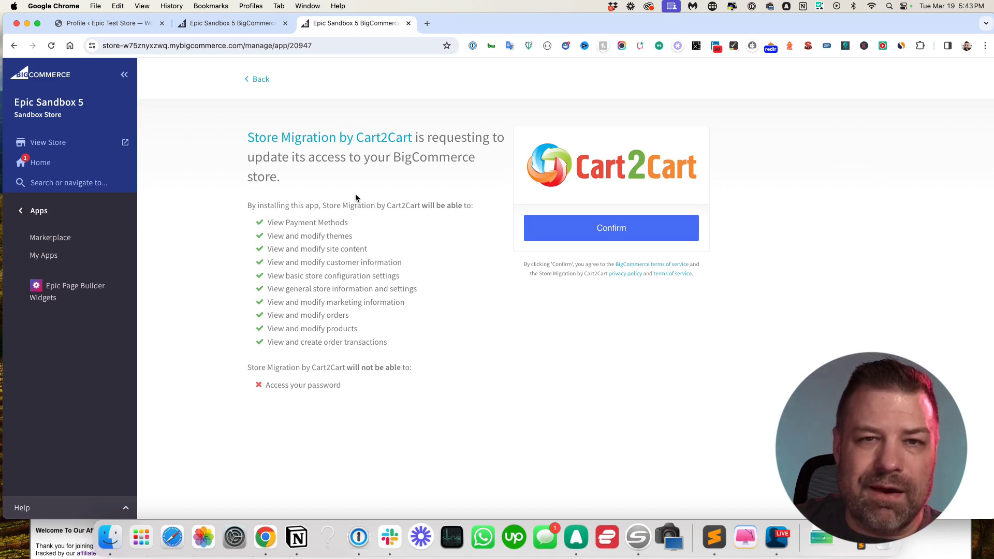
{"action": "left_click", "coordinate": [585, 231]}
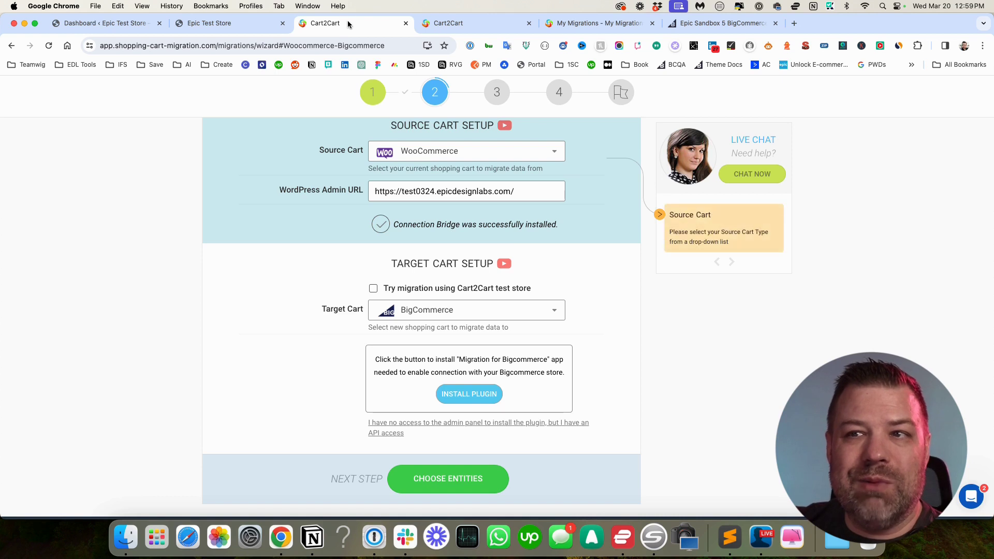
Step: Review the WooCommerce source settings and the connection bridge status in the Cart2Cart setup
{"action": "scroll", "coordinate": [304, 185], "scroll_direction": "up", "scroll_amount": 3}
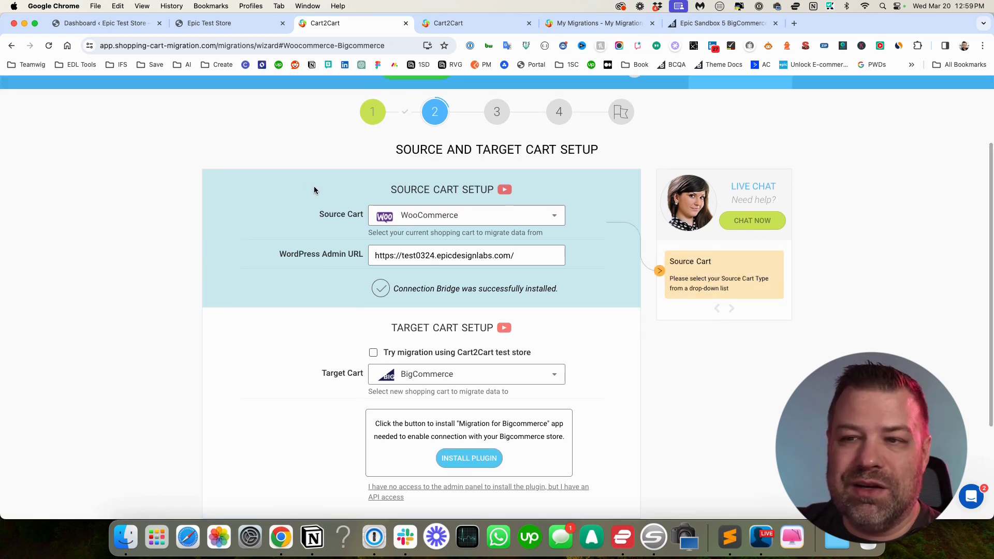
{"action": "scroll", "coordinate": [510, 253], "scroll_direction": "down", "scroll_amount": 2}
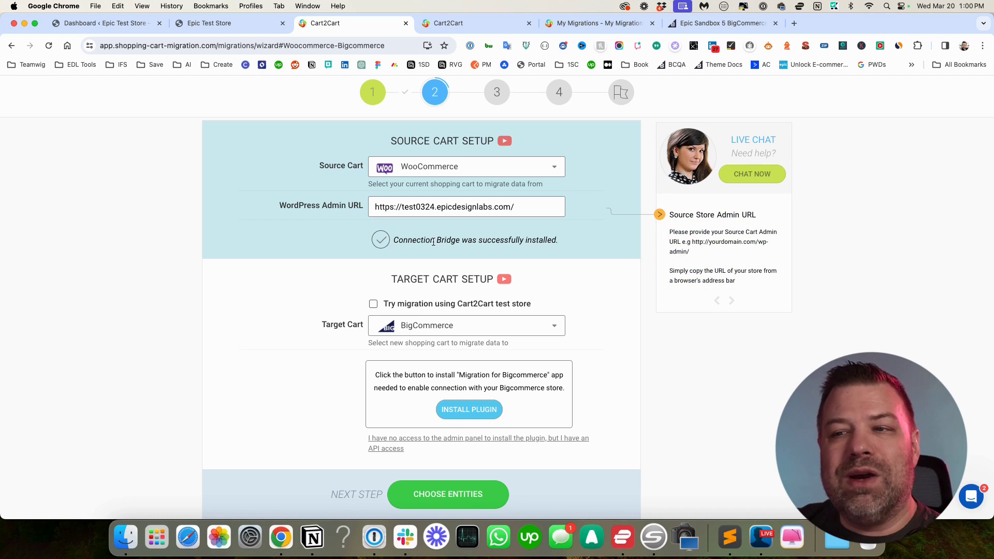
{"action": "left_click_drag", "start_coordinate": [460, 241], "coordinate": [420, 252]}
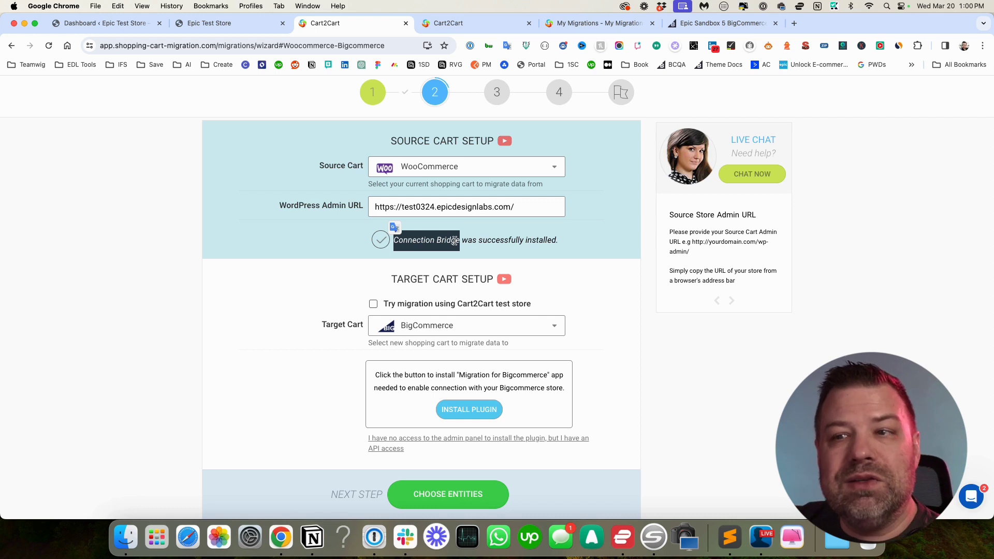
Step: Check the connection bridge status and proceed to the entity selection for the demo migration
{"action": "left_click", "coordinate": [453, 242]}
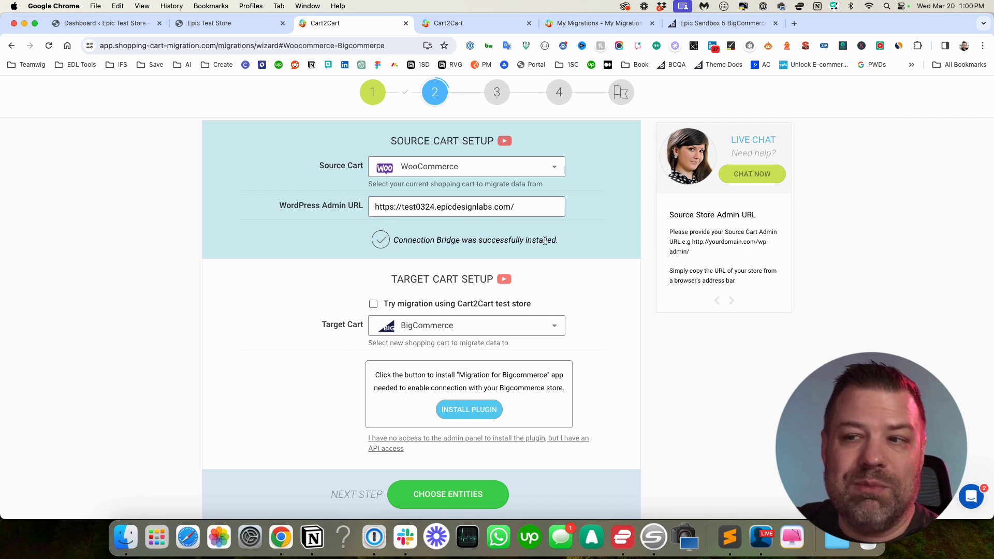
{"action": "left_click_drag", "start_coordinate": [559, 241], "coordinate": [376, 241]}
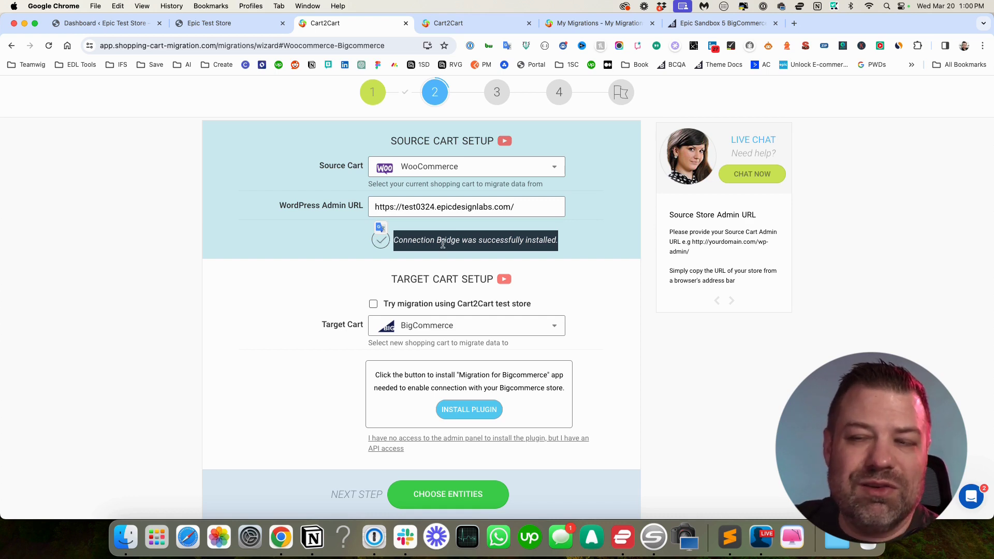
{"action": "left_click", "coordinate": [565, 247]}
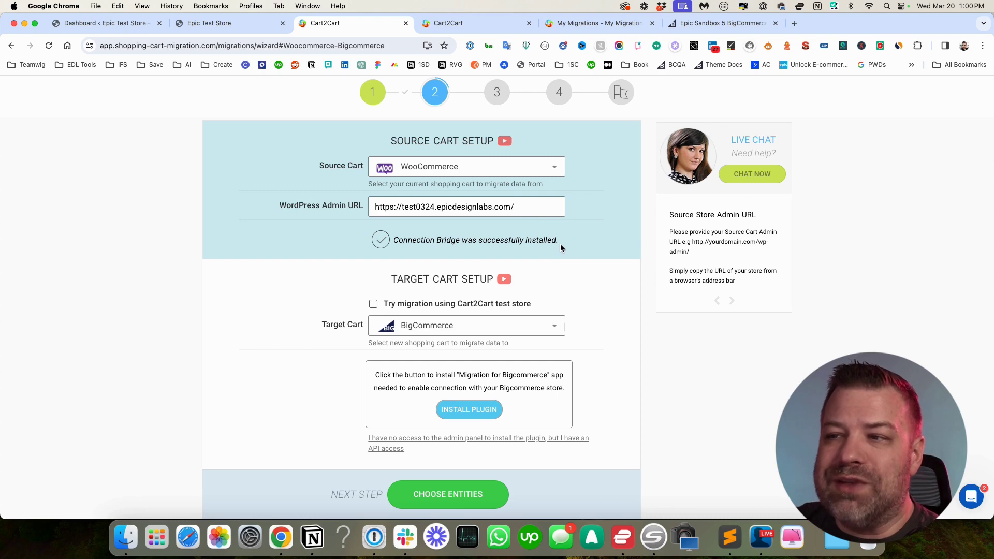
{"action": "scroll", "coordinate": [562, 241], "scroll_direction": "up", "scroll_amount": 3}
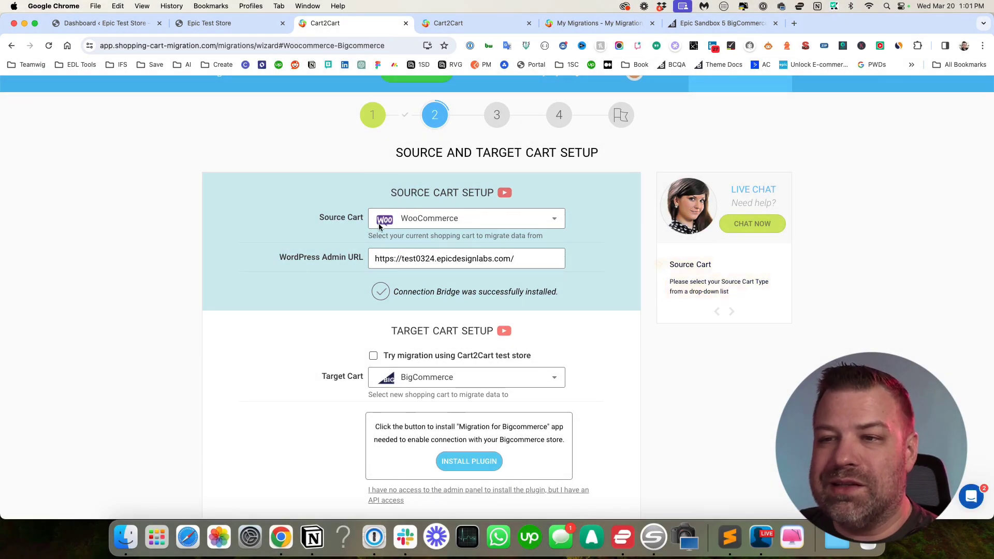
{"action": "scroll", "coordinate": [579, 345], "scroll_direction": "down", "scroll_amount": 3}
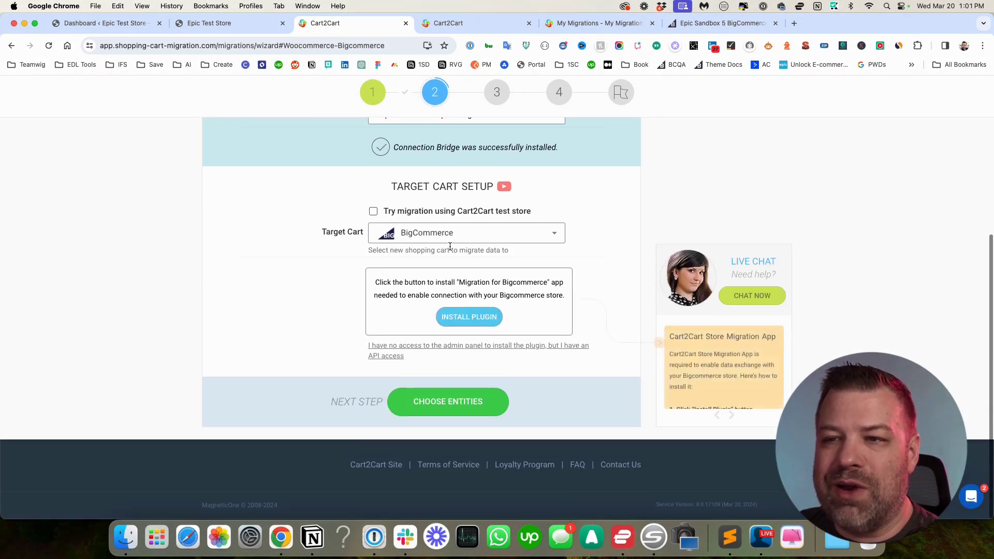
{"action": "left_click", "coordinate": [447, 406]}
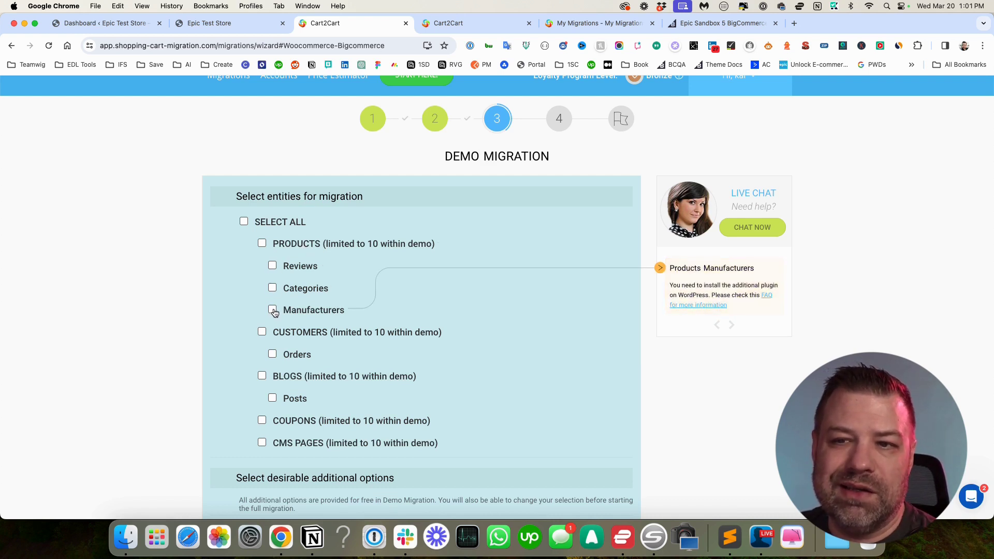
Step: Select products with reviews, categories and manufacturers, plus blogs with posts, leaving customers and orders out of the demo migration
{"action": "left_click", "coordinate": [262, 244]}
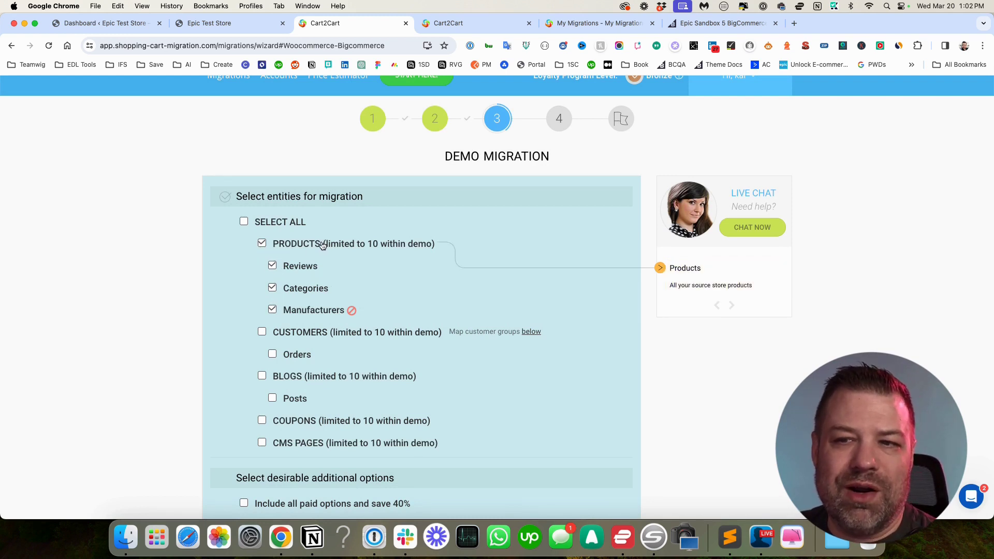
{"action": "left_click", "coordinate": [262, 332]}
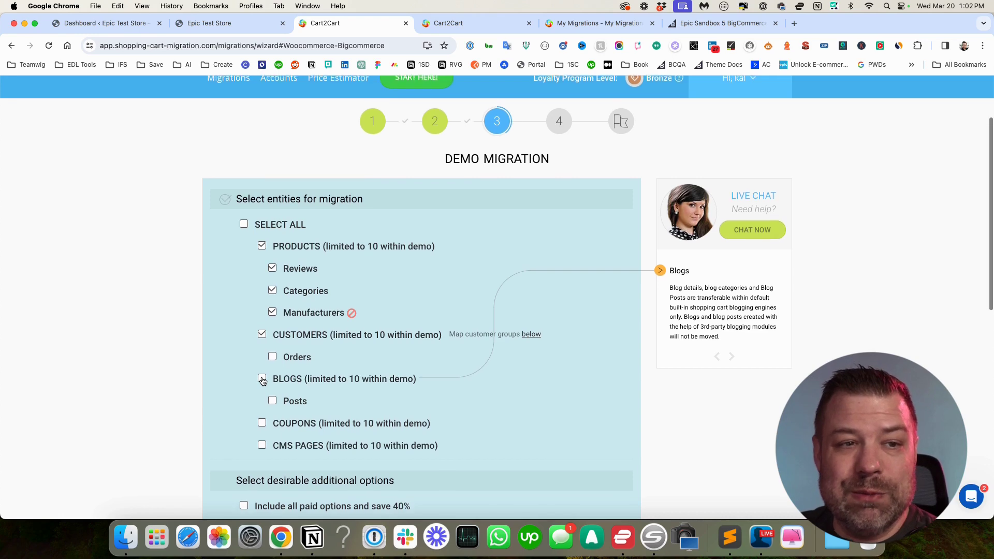
{"action": "left_click", "coordinate": [262, 381]}
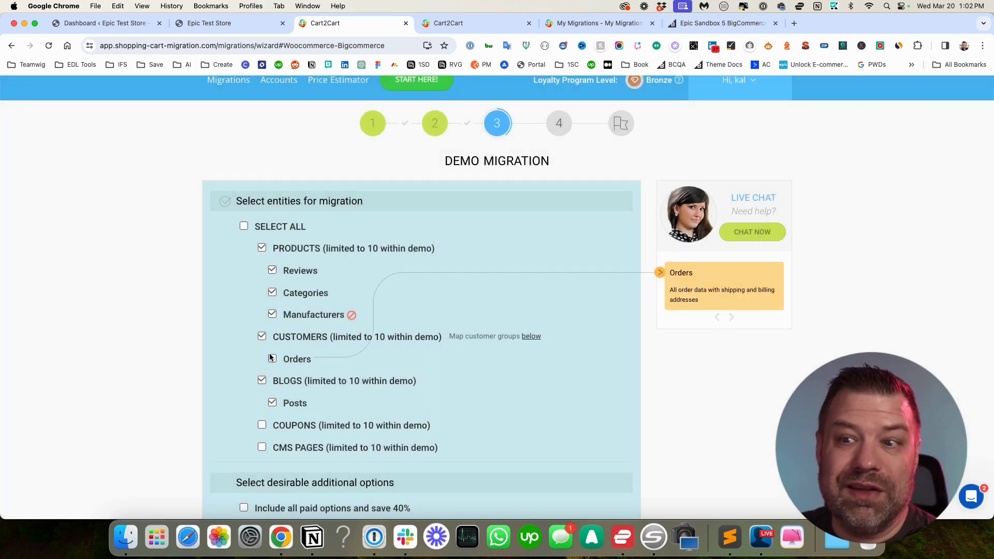
{"action": "mouse_move", "coordinate": [262, 337]}
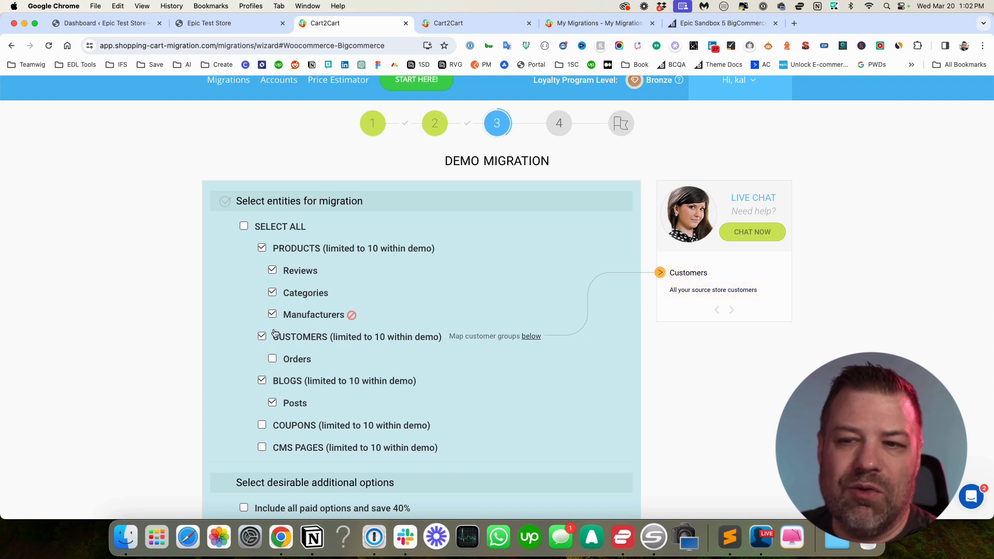
{"action": "left_click", "coordinate": [272, 358]}
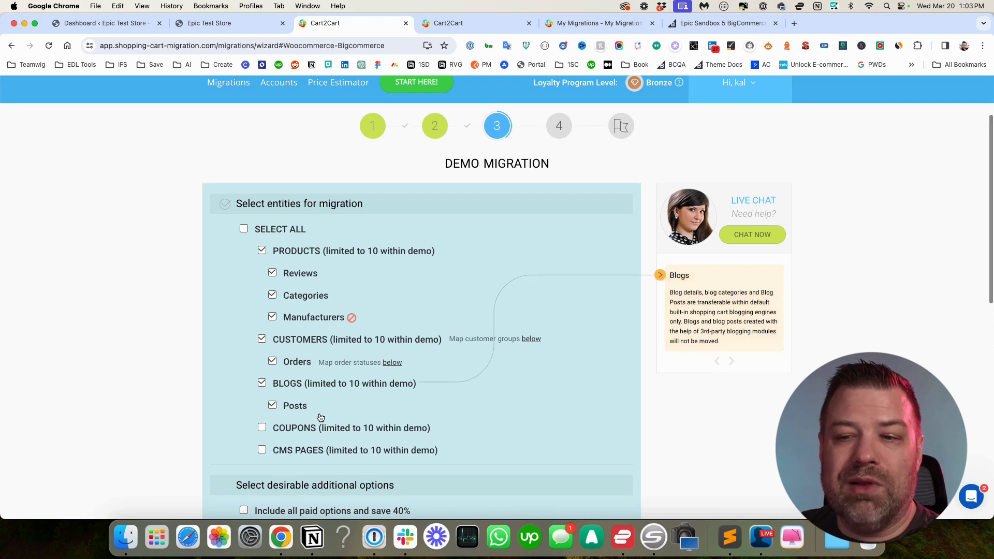
{"action": "scroll", "coordinate": [366, 420], "scroll_direction": "down", "scroll_amount": 1}
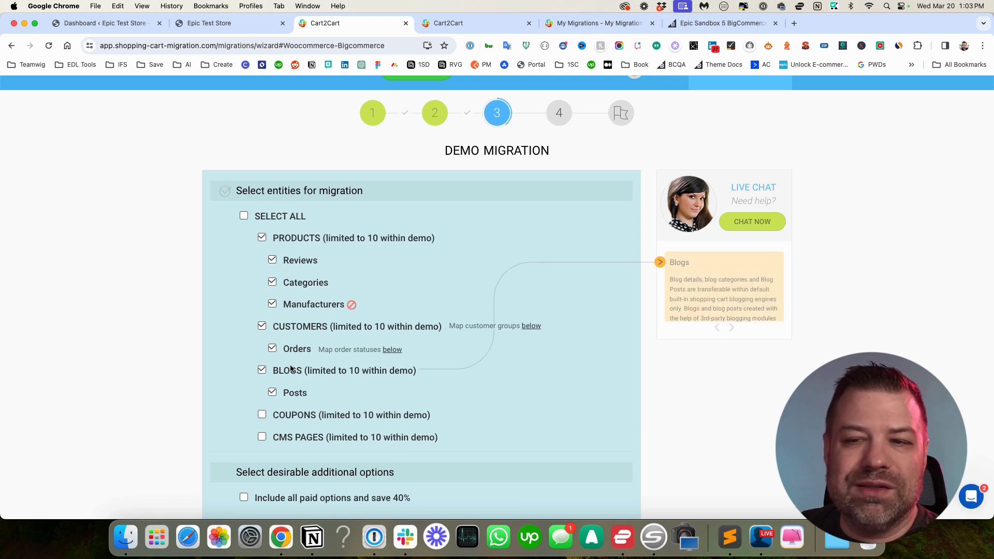
{"action": "left_click", "coordinate": [262, 326]}
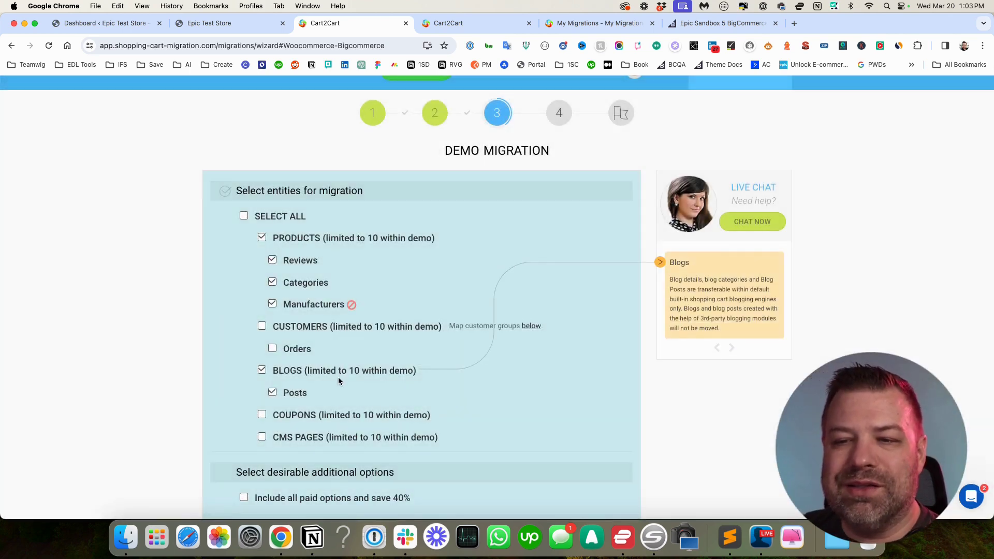
Step: Include all paid additional options plus changing products quantity to 100 on the target store, and recheck the options
{"action": "scroll", "coordinate": [339, 381], "scroll_direction": "down", "scroll_amount": 5}
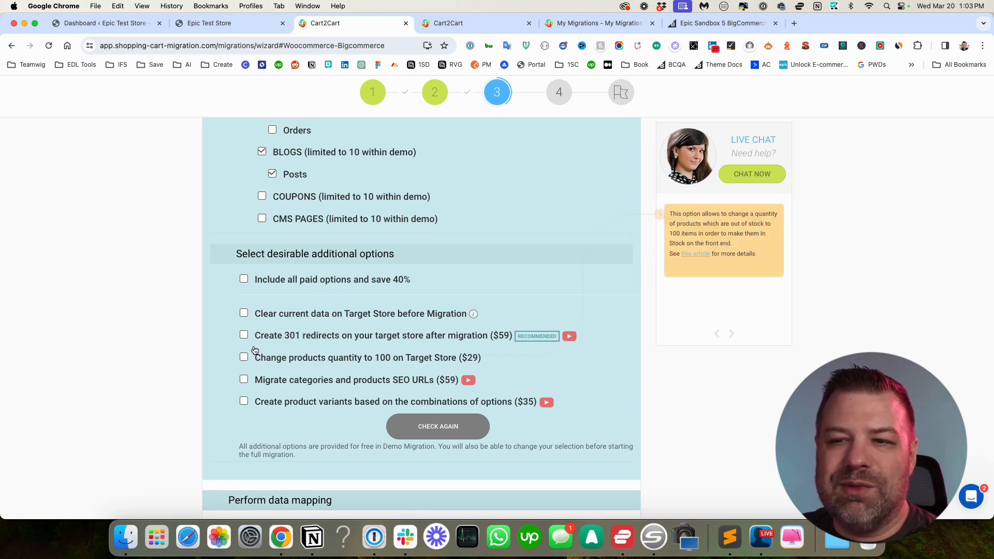
{"action": "left_click", "coordinate": [244, 279]}
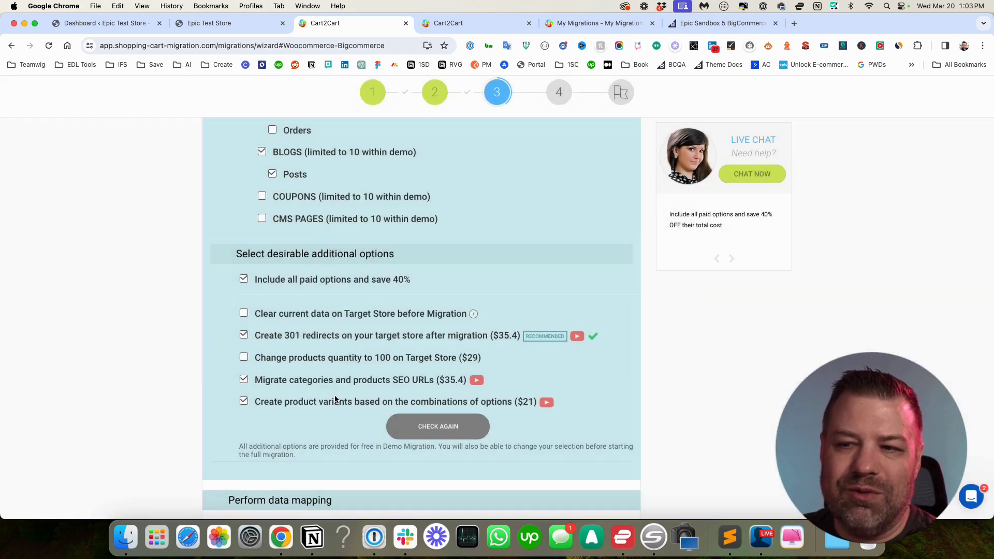
{"action": "mouse_move", "coordinate": [335, 400]}
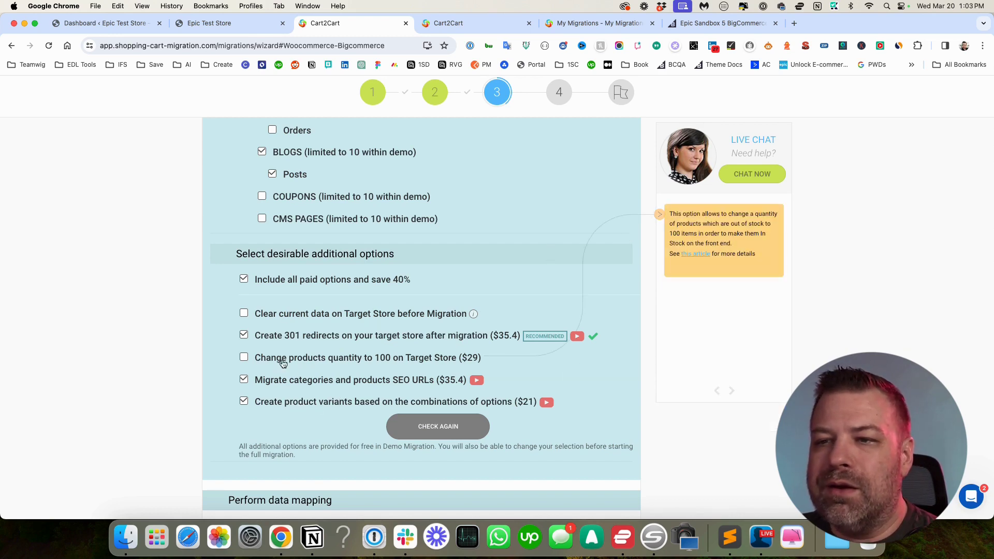
{"action": "left_click", "coordinate": [244, 357]}
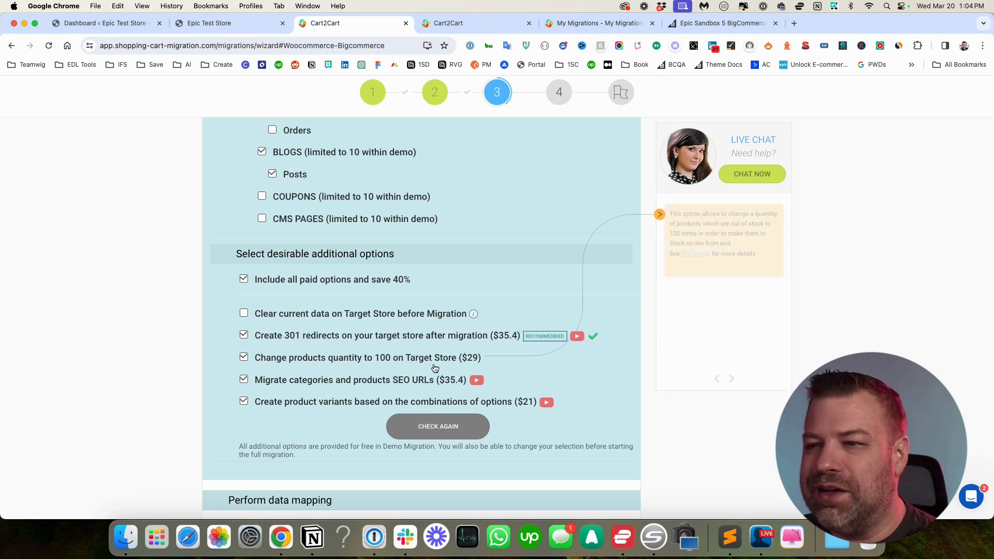
{"action": "scroll", "coordinate": [435, 368], "scroll_direction": "down", "scroll_amount": 3}
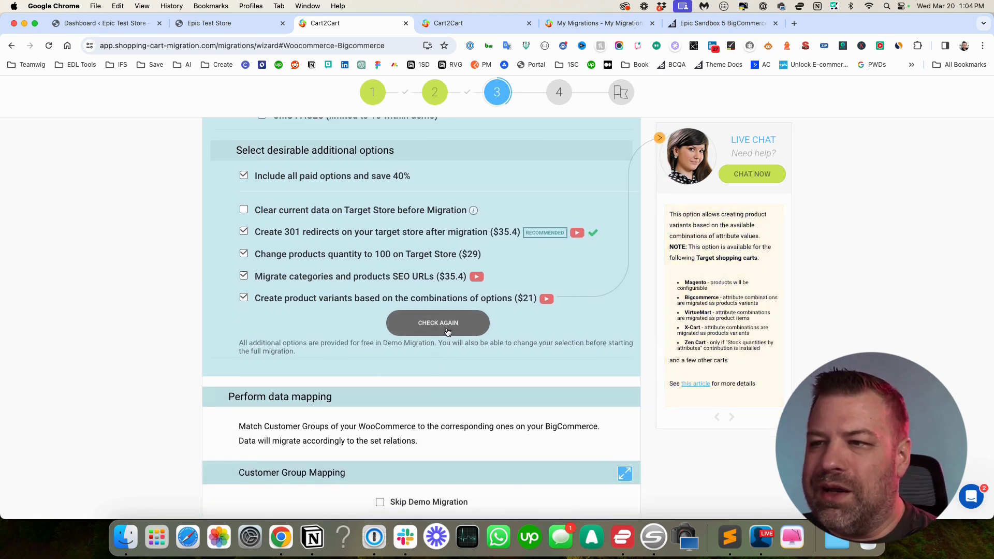
{"action": "left_click", "coordinate": [447, 332]}
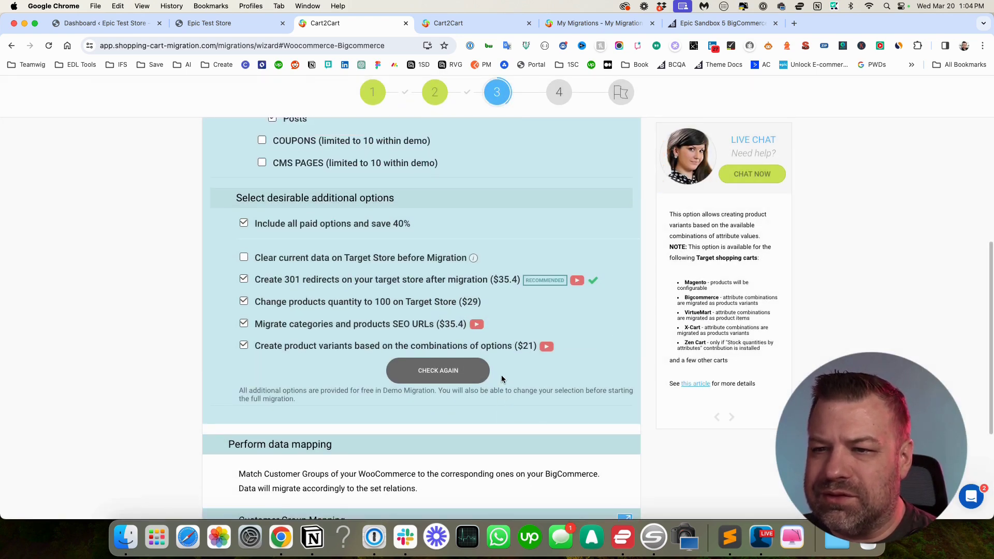
Step: Review the selected options and the customer group mapping instructions, and start the free demo migration
{"action": "scroll", "coordinate": [501, 378], "scroll_direction": "up", "scroll_amount": 5}
{"action": "scroll", "coordinate": [501, 379], "scroll_direction": "down", "scroll_amount": 7}
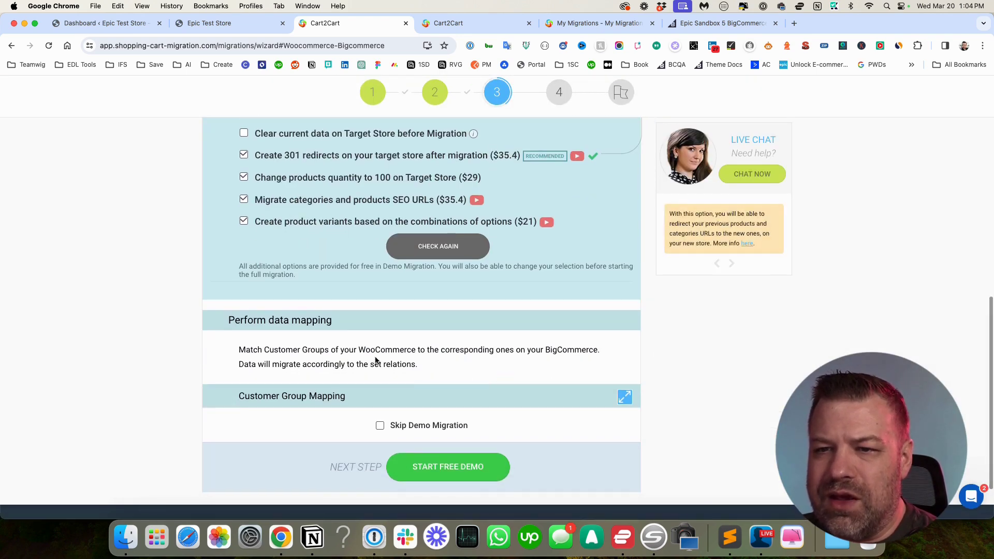
{"action": "scroll", "coordinate": [321, 376], "scroll_direction": "down", "scroll_amount": 3}
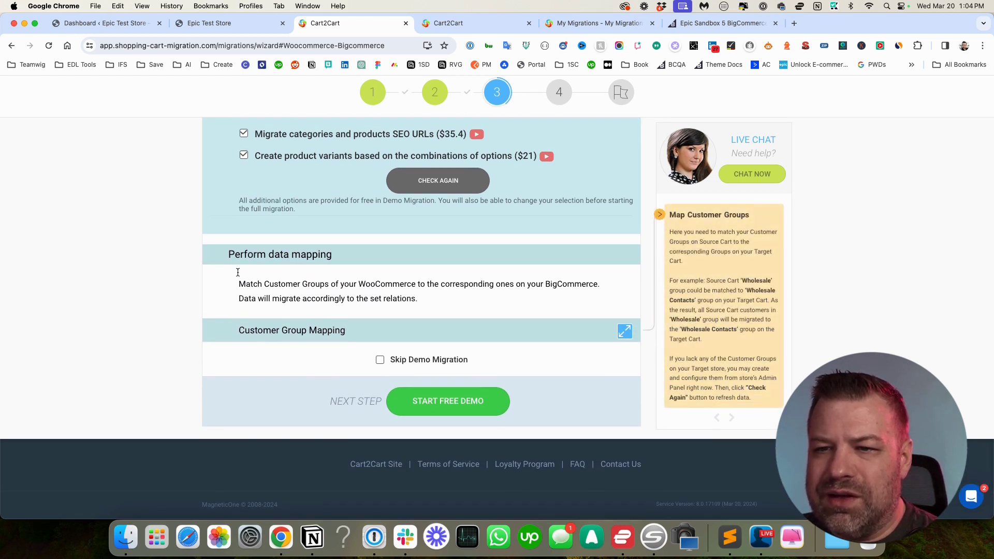
{"action": "left_click_drag", "start_coordinate": [237, 284], "coordinate": [421, 301]}
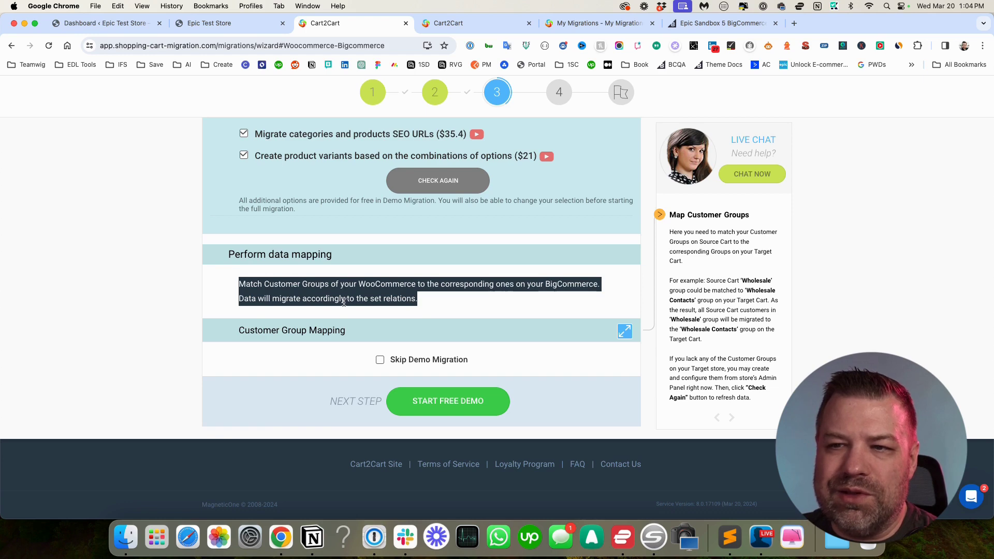
{"action": "left_click", "coordinate": [447, 304]}
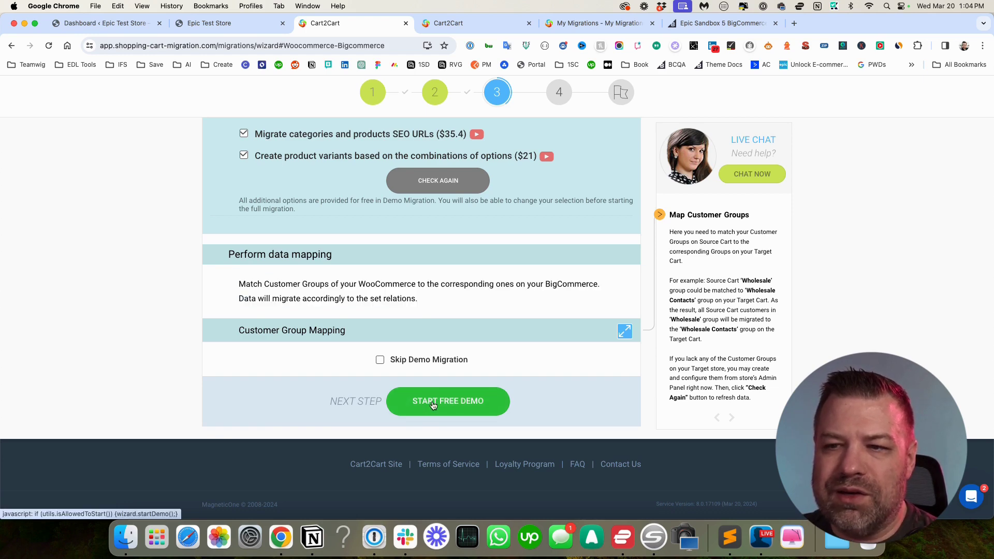
{"action": "left_click", "coordinate": [433, 404]}
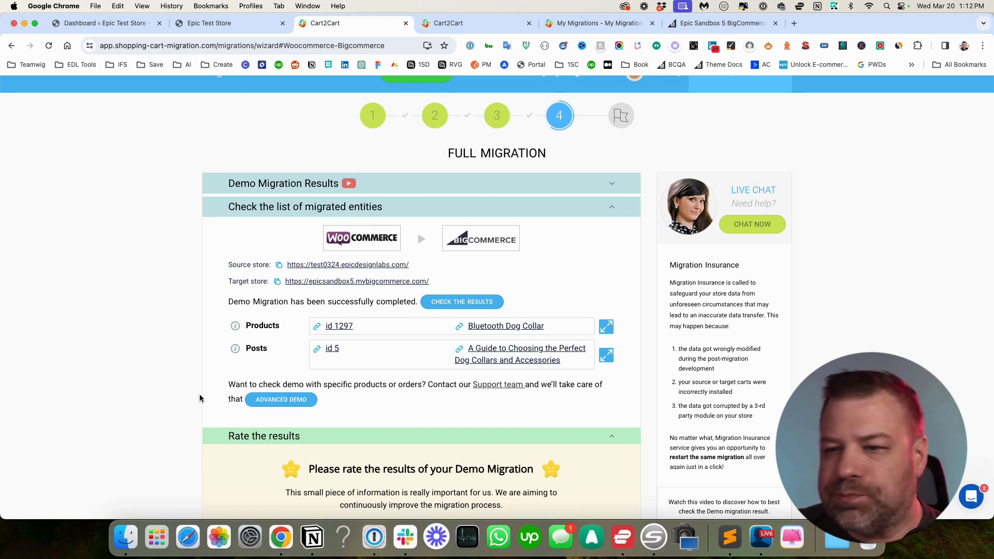
Step: Review the full migration's insurance cost and choose the plan with 1 remigration within 14 days
{"action": "scroll", "coordinate": [200, 398], "scroll_direction": "down", "scroll_amount": 5}
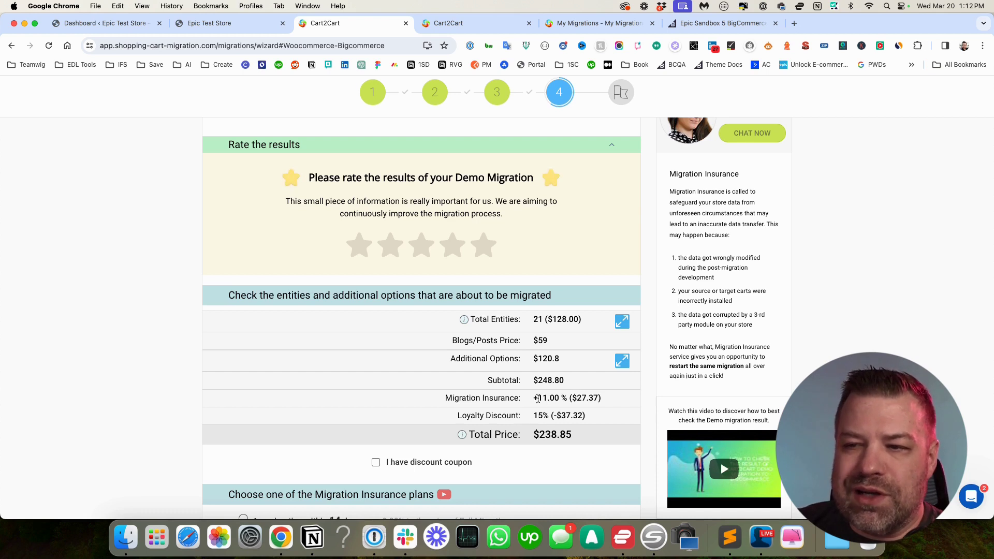
{"action": "double_click", "coordinate": [554, 398]}
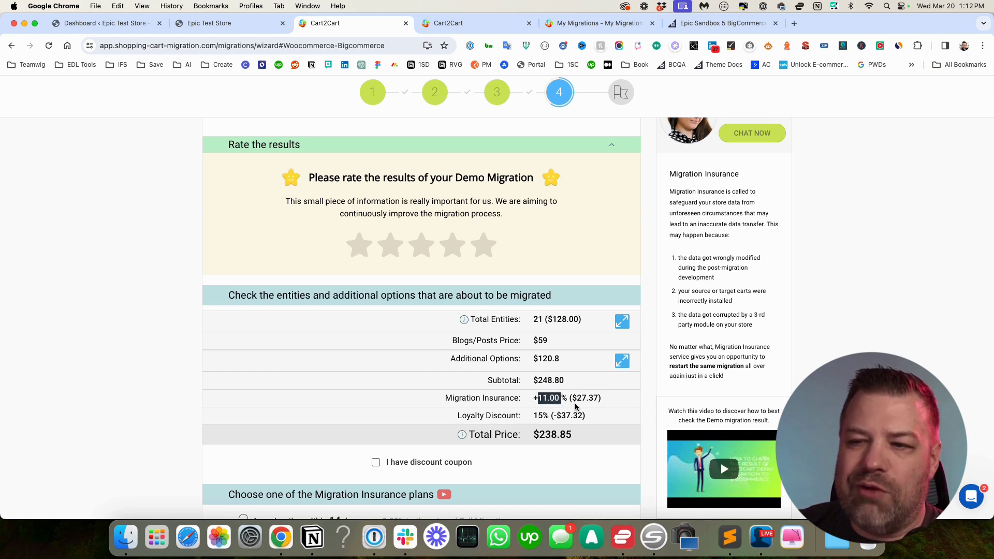
{"action": "left_click", "coordinate": [576, 400]}
{"action": "scroll", "coordinate": [503, 426], "scroll_direction": "down", "scroll_amount": 3}
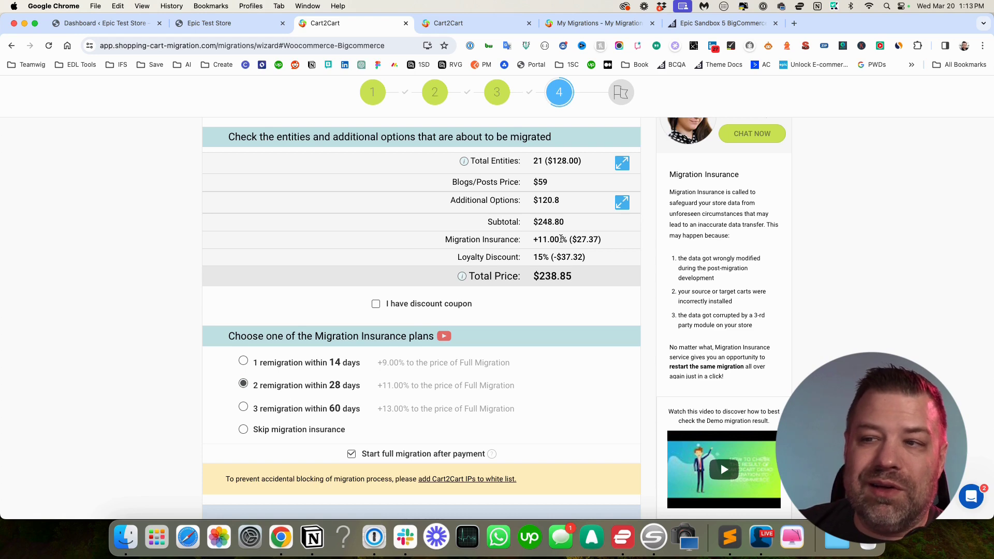
{"action": "left_click_drag", "start_coordinate": [576, 240], "coordinate": [587, 240]}
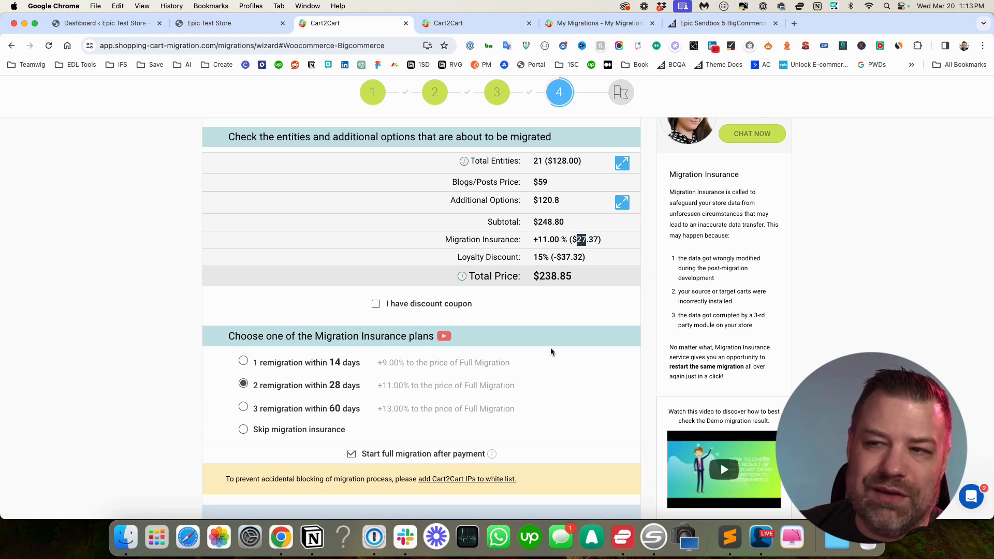
{"action": "left_click", "coordinate": [244, 360]}
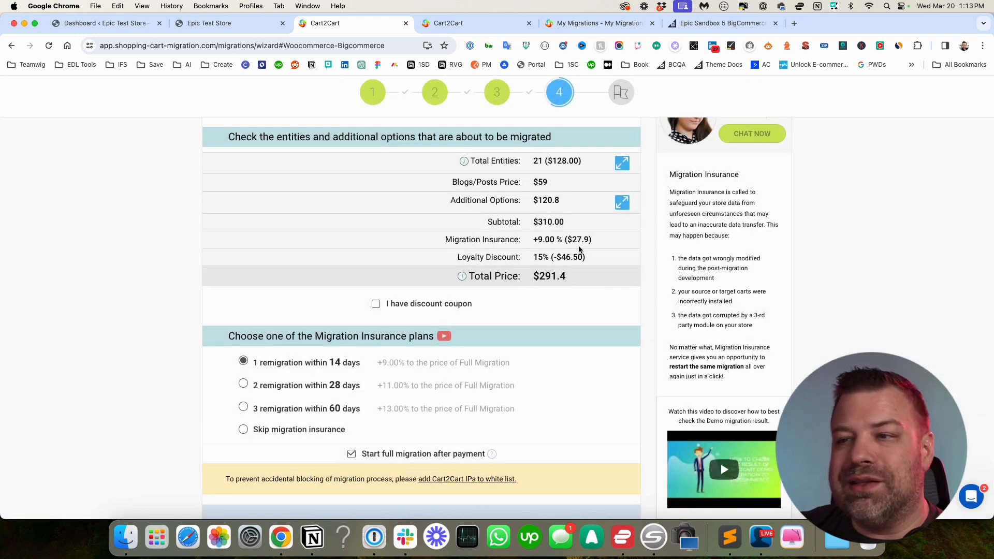
Step: Examine the loyalty discount and the total price of the full migration
{"action": "scroll", "coordinate": [552, 225], "scroll_direction": "down", "scroll_amount": 1}
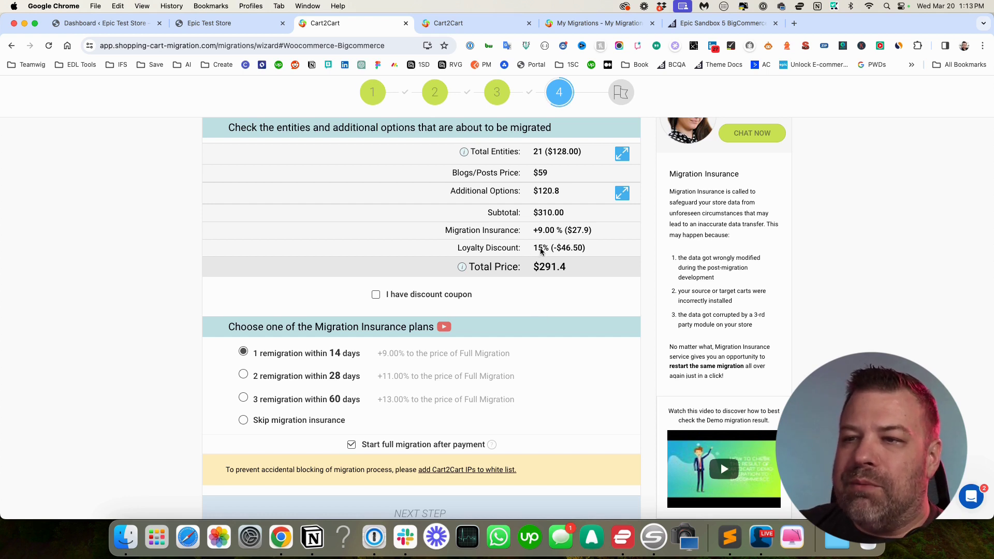
{"action": "left_click_drag", "start_coordinate": [591, 249], "coordinate": [451, 248]}
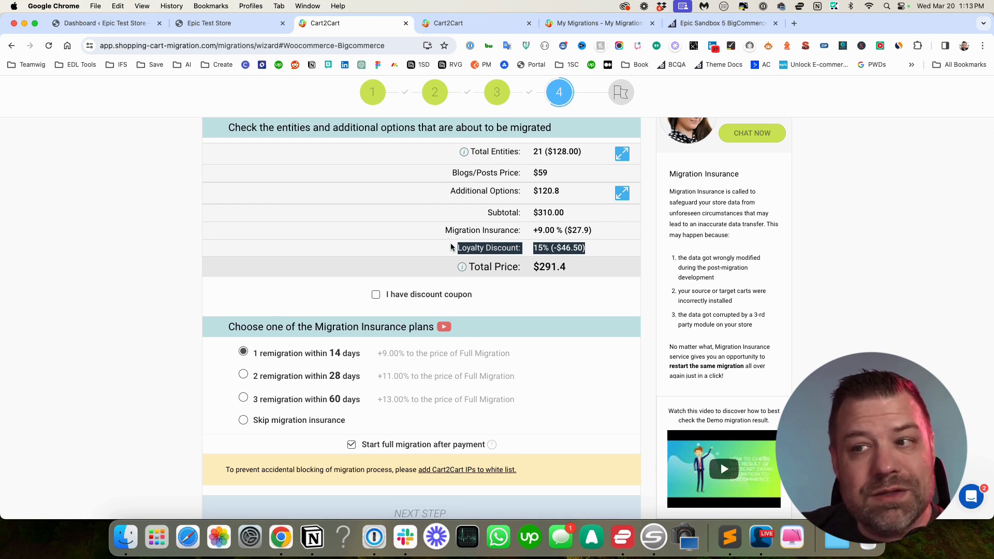
{"action": "left_click_drag", "start_coordinate": [582, 267], "coordinate": [525, 271]}
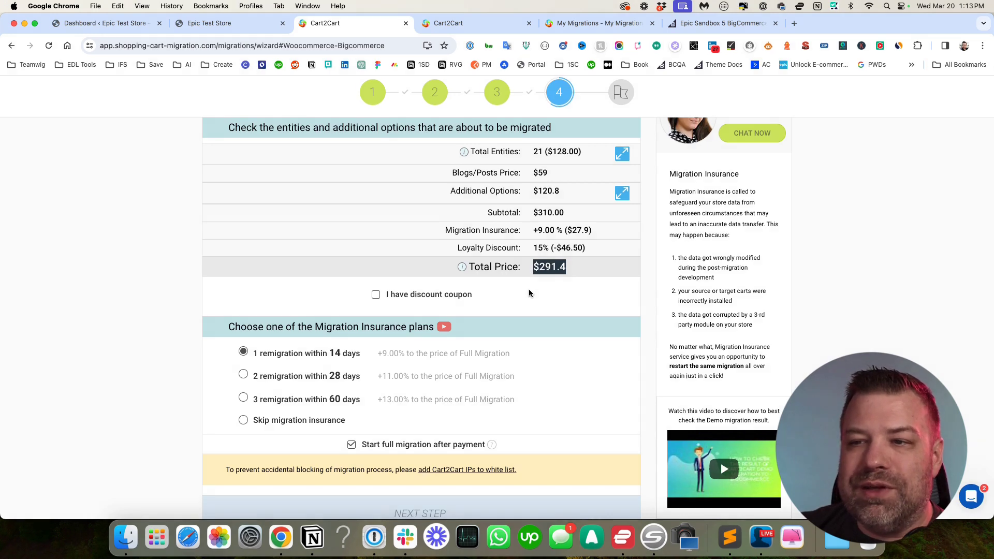
Step: Expand the additional options in the price breakdown and exclude changing products quantity to 100 on the target store
{"action": "scroll", "coordinate": [529, 294], "scroll_direction": "up", "scroll_amount": 6}
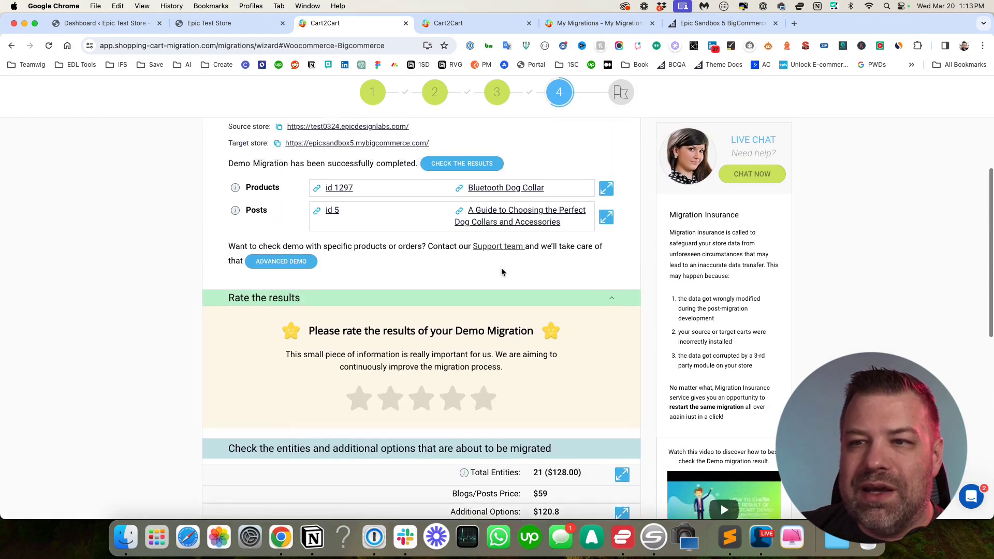
{"action": "scroll", "coordinate": [501, 272], "scroll_direction": "down", "scroll_amount": 5}
{"action": "left_click", "coordinate": [622, 273]}
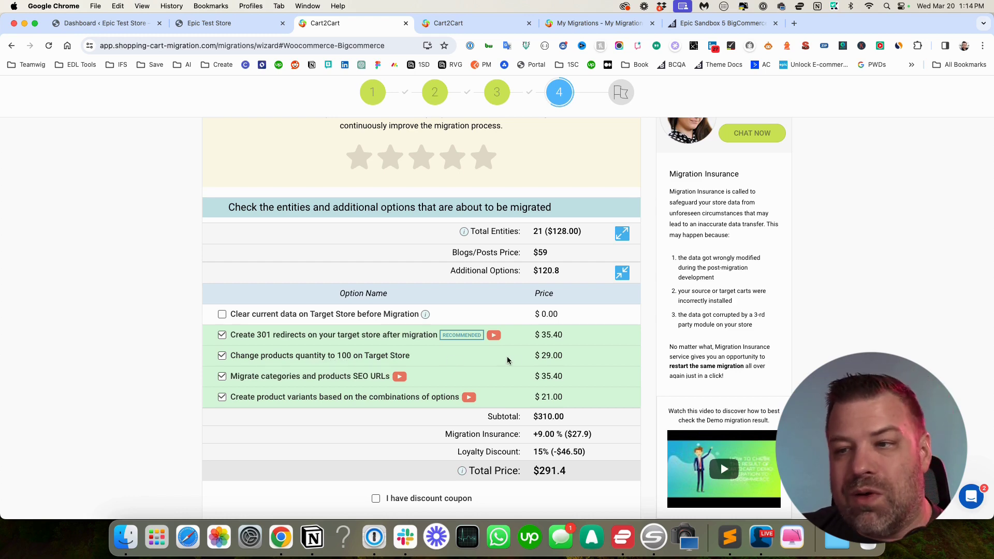
{"action": "left_click", "coordinate": [222, 356]}
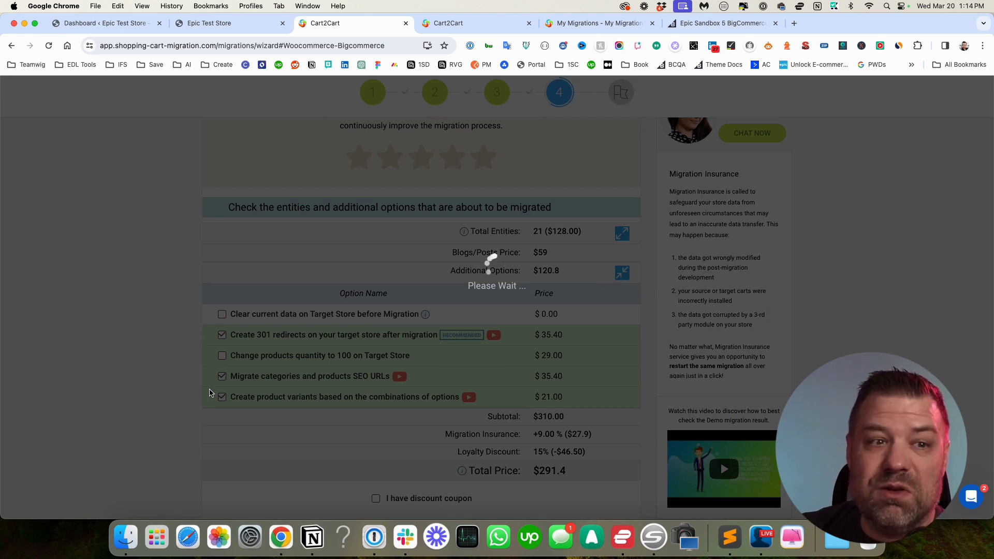
Step: Review the recalculated total price of the full migration, the insurance plans and the payment option
{"action": "scroll", "coordinate": [210, 392], "scroll_direction": "down", "scroll_amount": 1}
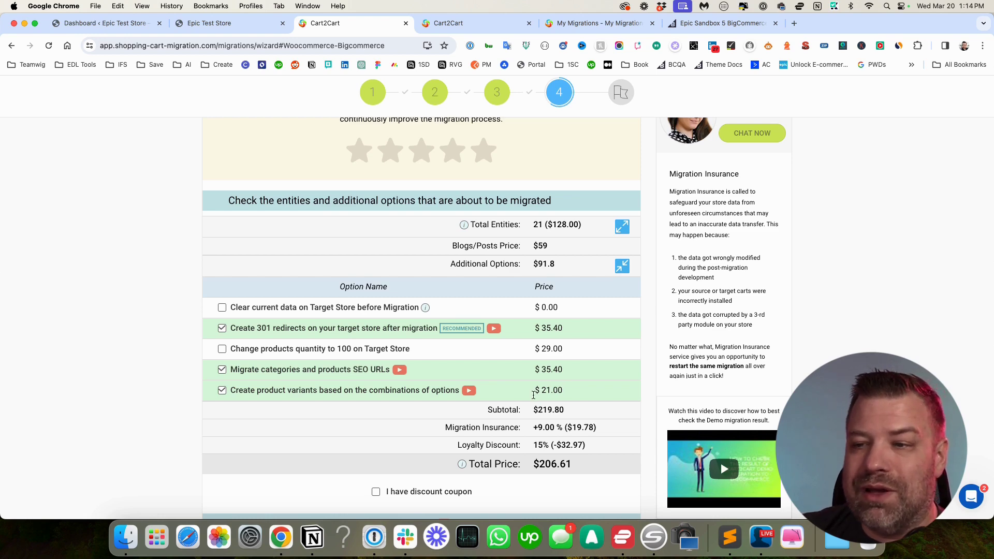
{"action": "scroll", "coordinate": [533, 395], "scroll_direction": "down", "scroll_amount": 6}
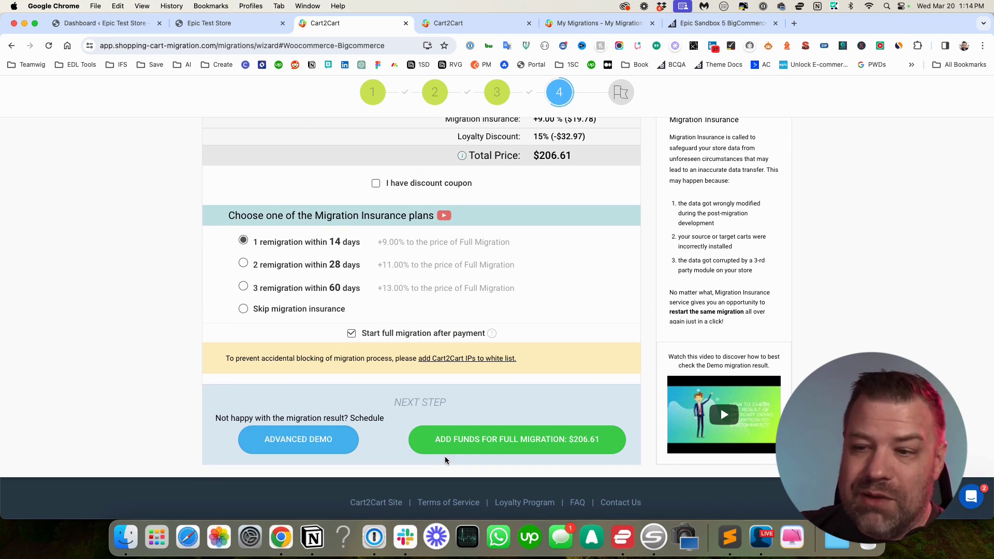
{"action": "scroll", "coordinate": [484, 453], "scroll_direction": "down", "scroll_amount": 1}
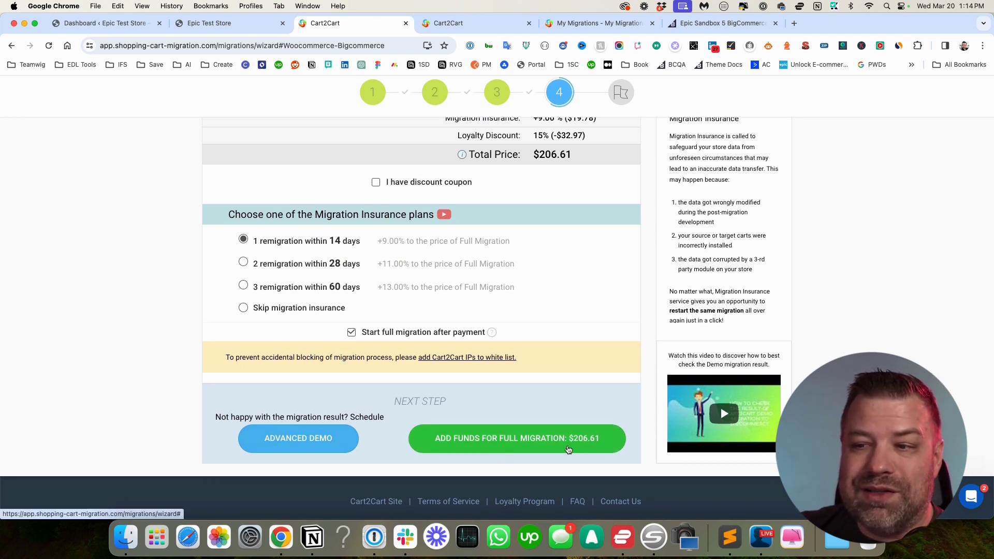
{"action": "left_click_drag", "start_coordinate": [577, 156], "coordinate": [532, 164]}
{"action": "scroll", "coordinate": [559, 280], "scroll_direction": "up", "scroll_amount": 3}
{"action": "scroll", "coordinate": [595, 285], "scroll_direction": "up", "scroll_amount": 1}
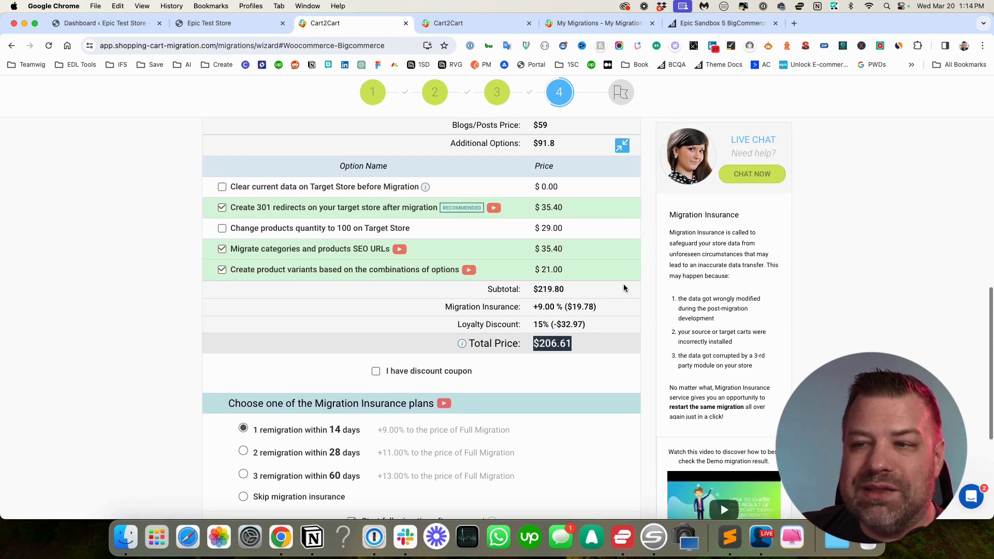
Step: Expand the total entities breakdown, review the entity counts to be migrated, and collapse it again
{"action": "scroll", "coordinate": [624, 288], "scroll_direction": "up", "scroll_amount": 2}
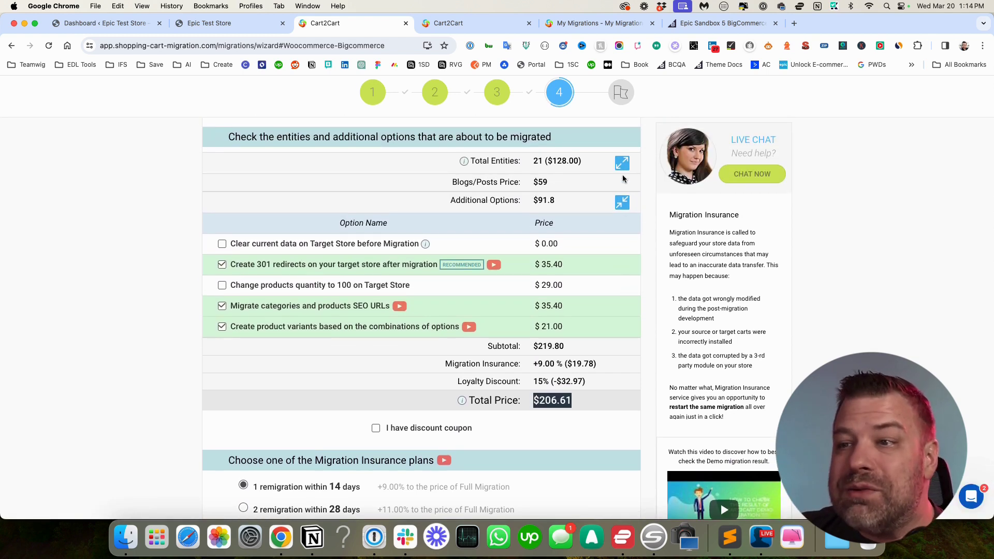
{"action": "left_click", "coordinate": [622, 165]}
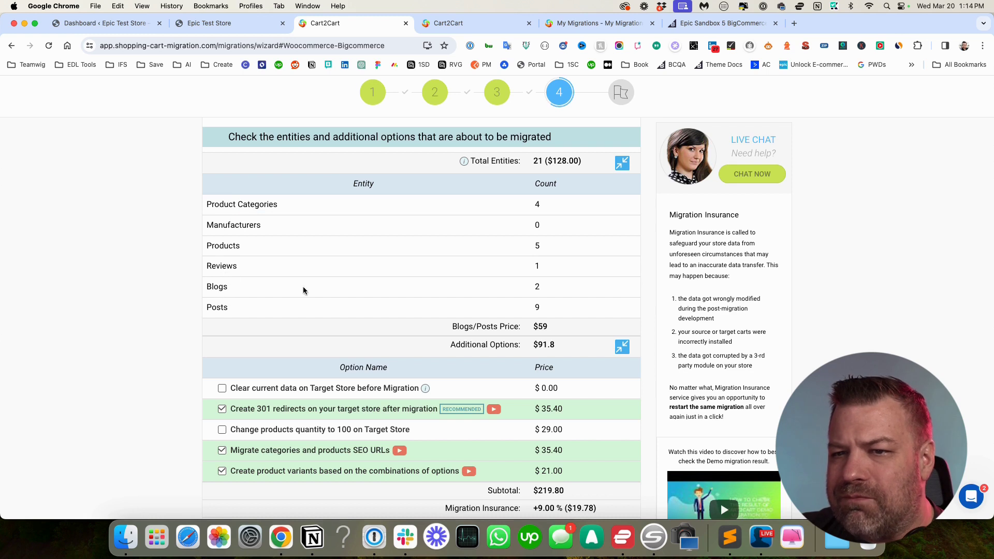
{"action": "left_click_drag", "start_coordinate": [542, 209], "coordinate": [246, 204]}
{"action": "left_click", "coordinate": [546, 309]}
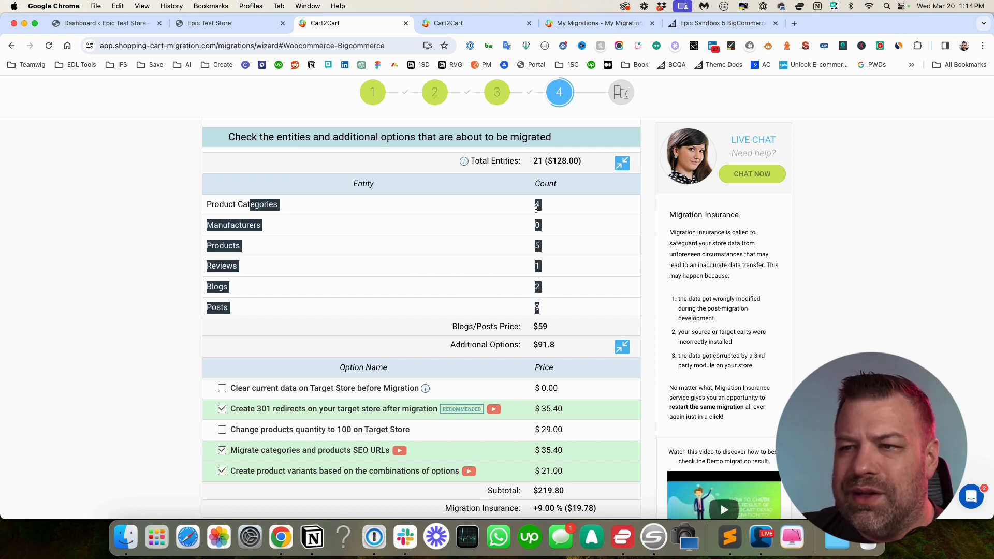
{"action": "left_click", "coordinate": [566, 216]}
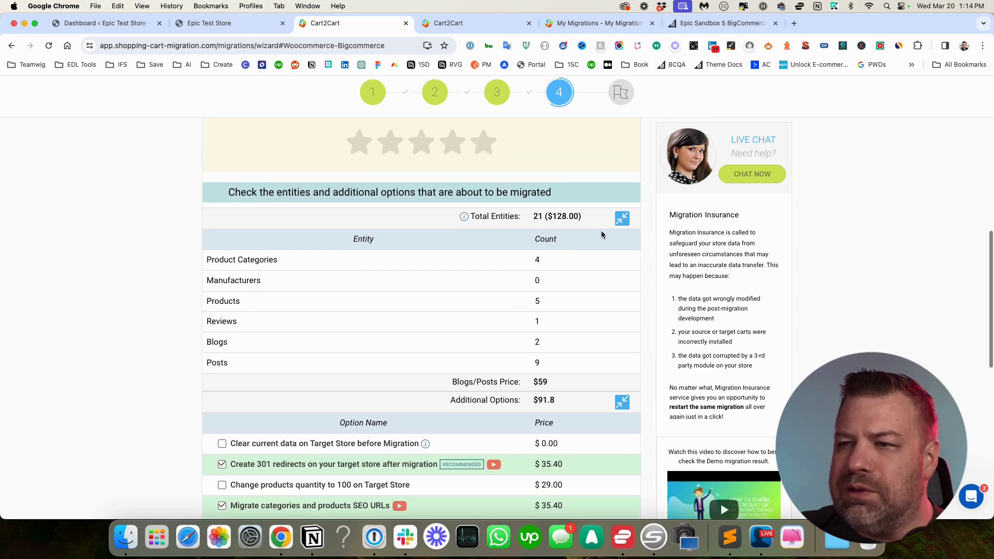
{"action": "left_click", "coordinate": [621, 219]}
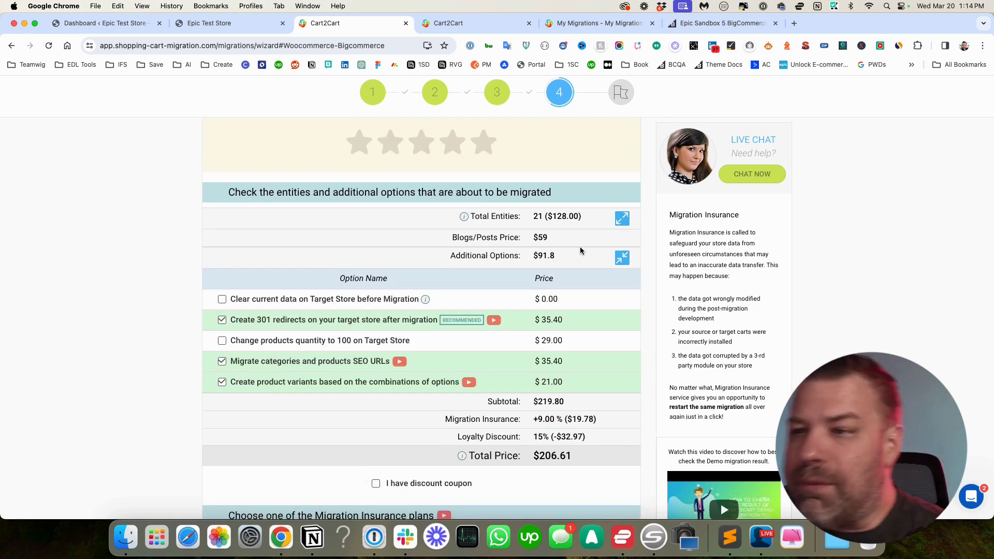
{"action": "scroll", "coordinate": [553, 266], "scroll_direction": "down", "scroll_amount": 7}
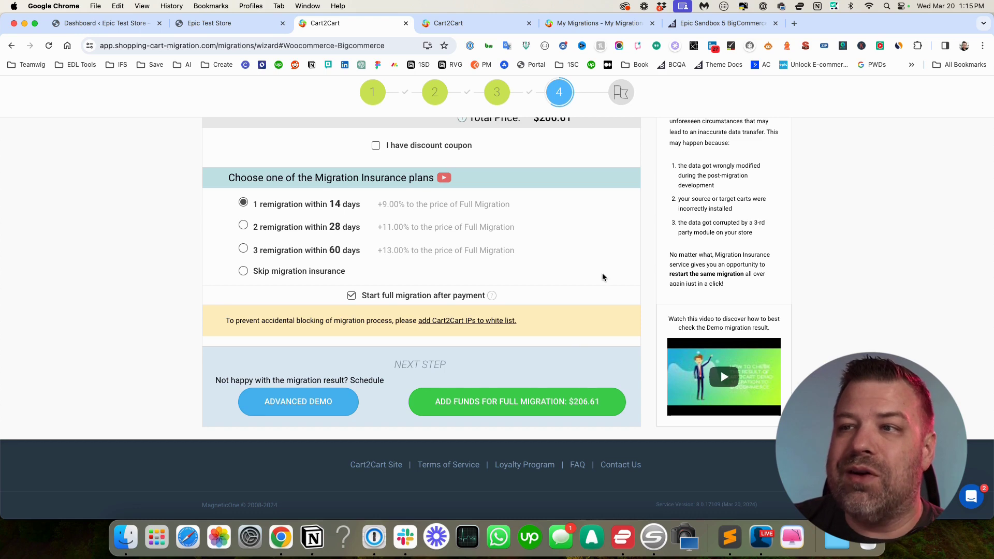
Step: Switch to the BigCommerce sandbox, refresh its product list, and expand the stock details of every product
{"action": "left_click", "coordinate": [699, 31]}
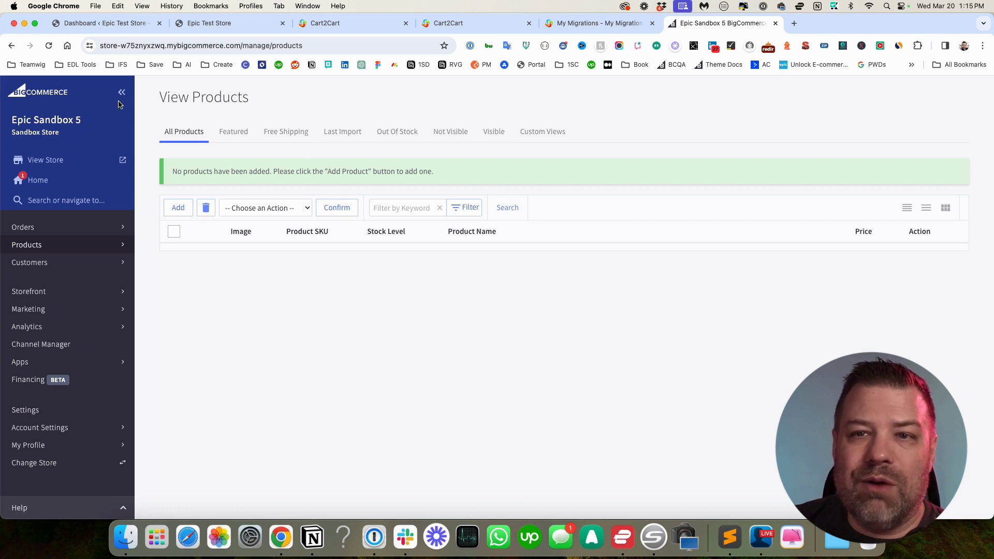
{"action": "left_click", "coordinate": [81, 244]}
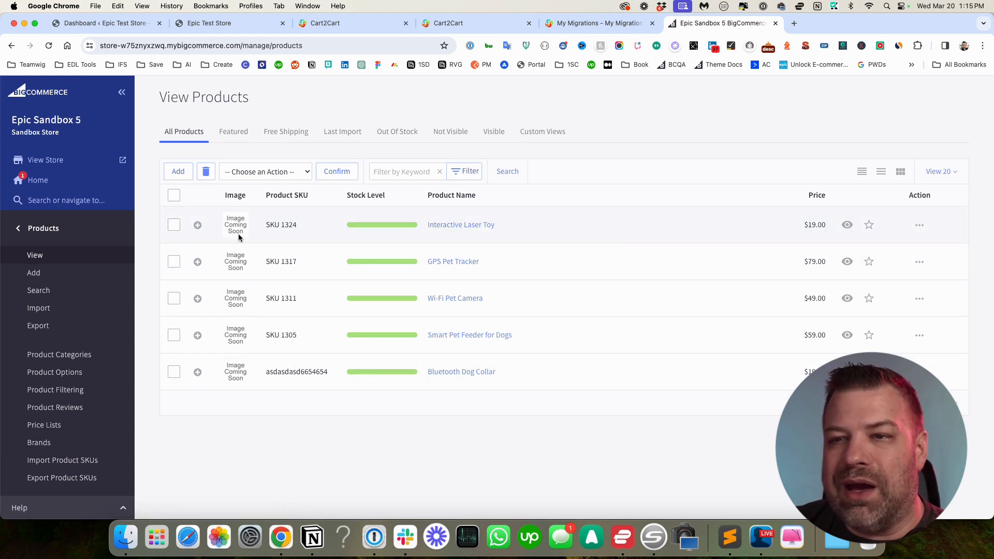
{"action": "left_click", "coordinate": [197, 225]}
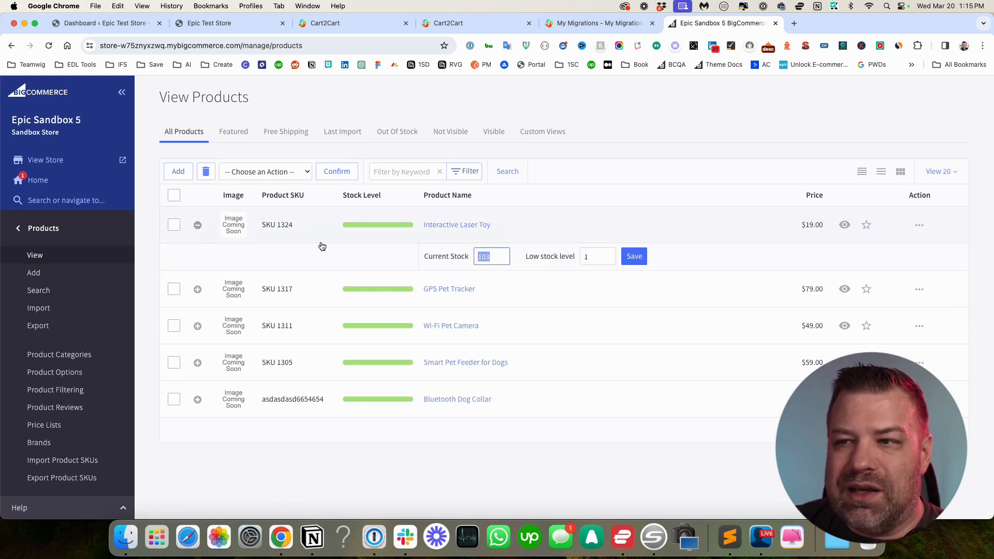
{"action": "left_click", "coordinate": [197, 289]}
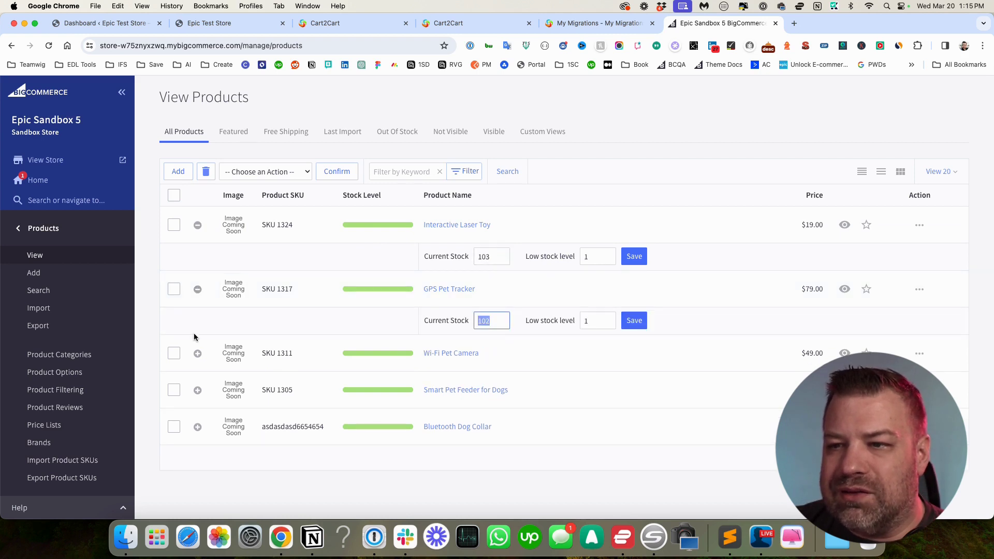
{"action": "left_click", "coordinate": [196, 353]}
{"action": "left_click", "coordinate": [197, 418]}
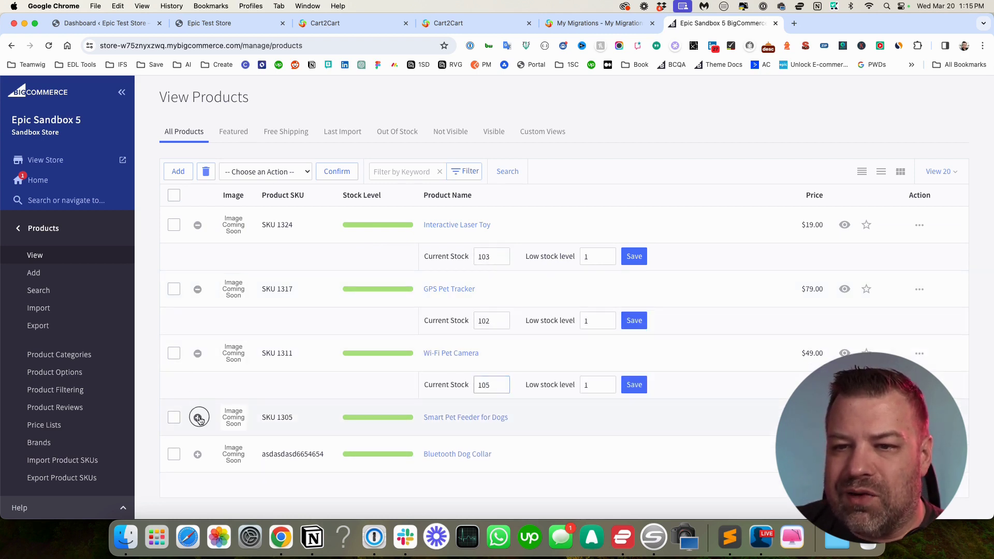
{"action": "left_click", "coordinate": [197, 481]}
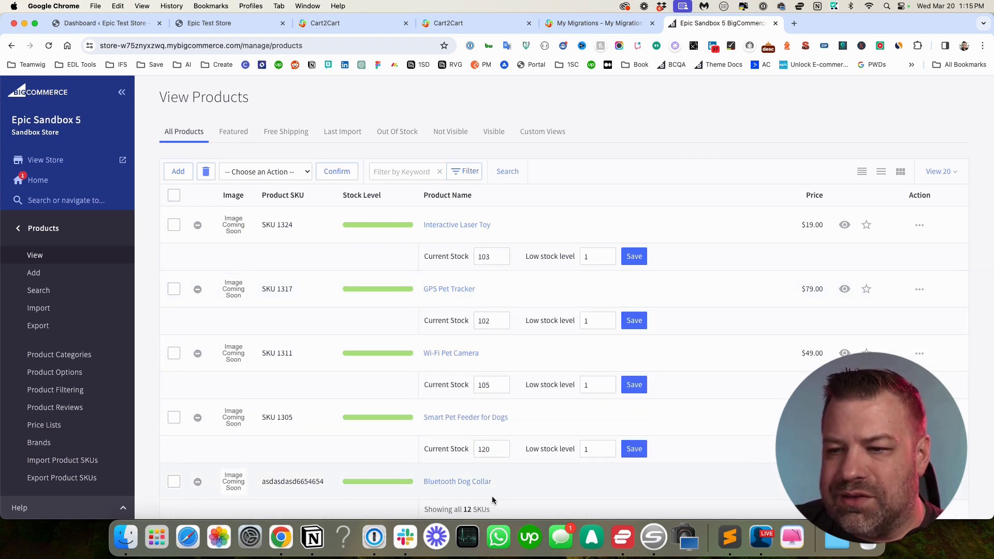
Step: Examine the current stock of all Bluetooth Dog Collar colour and size variants in the product list
{"action": "scroll", "coordinate": [493, 502], "scroll_direction": "down", "scroll_amount": 3}
{"action": "scroll", "coordinate": [492, 497], "scroll_direction": "down", "scroll_amount": 5}
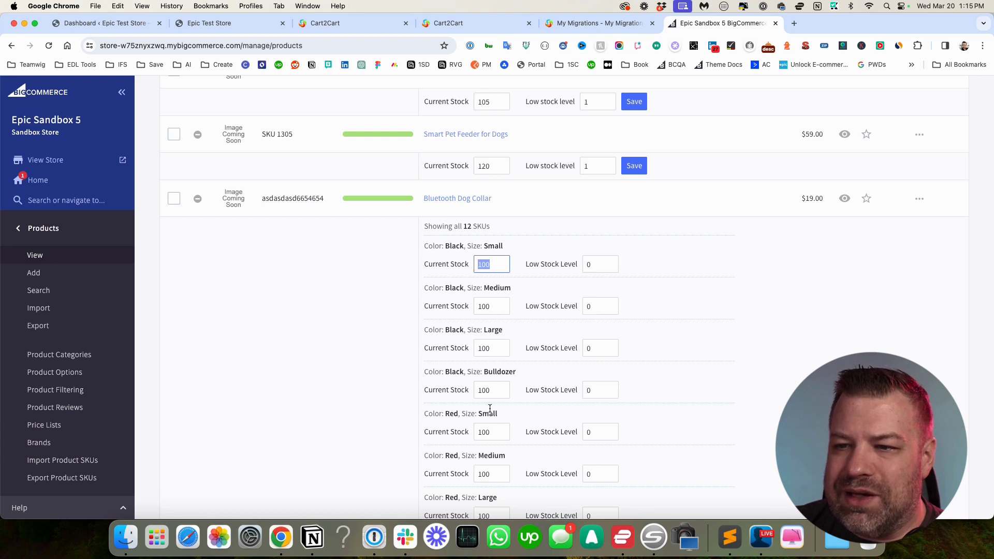
{"action": "scroll", "coordinate": [490, 409], "scroll_direction": "down", "scroll_amount": 9}
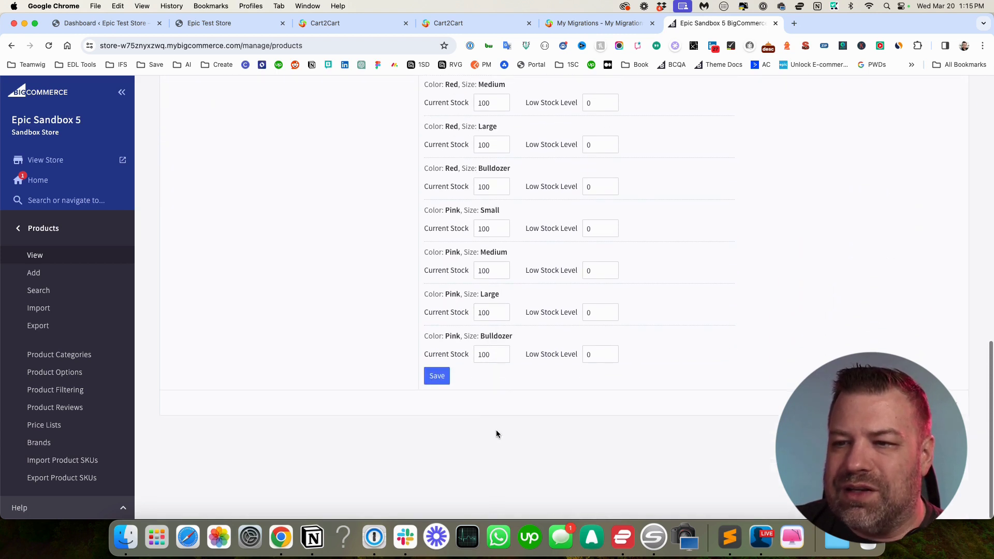
{"action": "scroll", "coordinate": [496, 434], "scroll_direction": "up", "scroll_amount": 14}
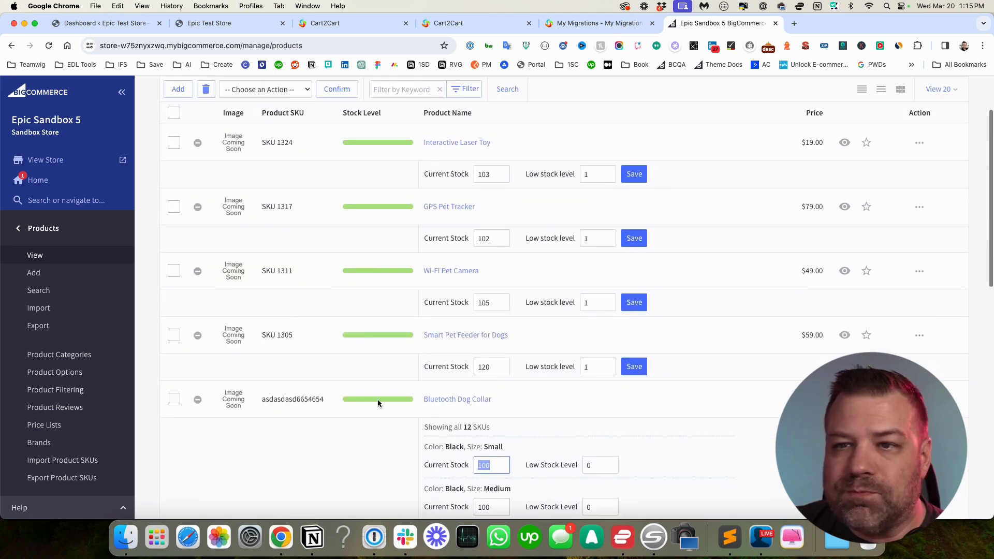
{"action": "scroll", "coordinate": [378, 403], "scroll_direction": "up", "scroll_amount": 2}
Step: Open the Interactive Laser Toy for editing, dismiss the pins introduction, and view the product on the storefront
{"action": "left_click", "coordinate": [565, 219]}
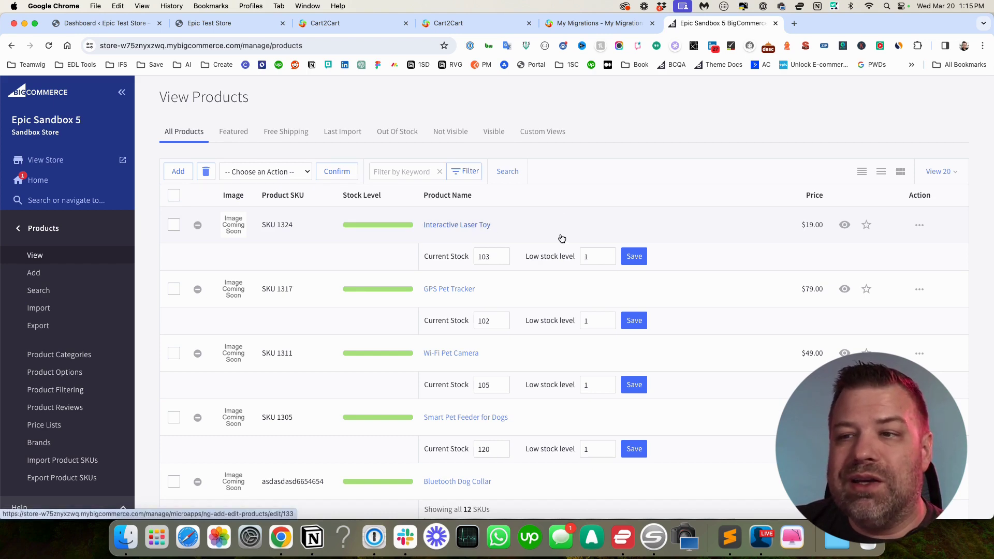
{"action": "left_click", "coordinate": [562, 238]}
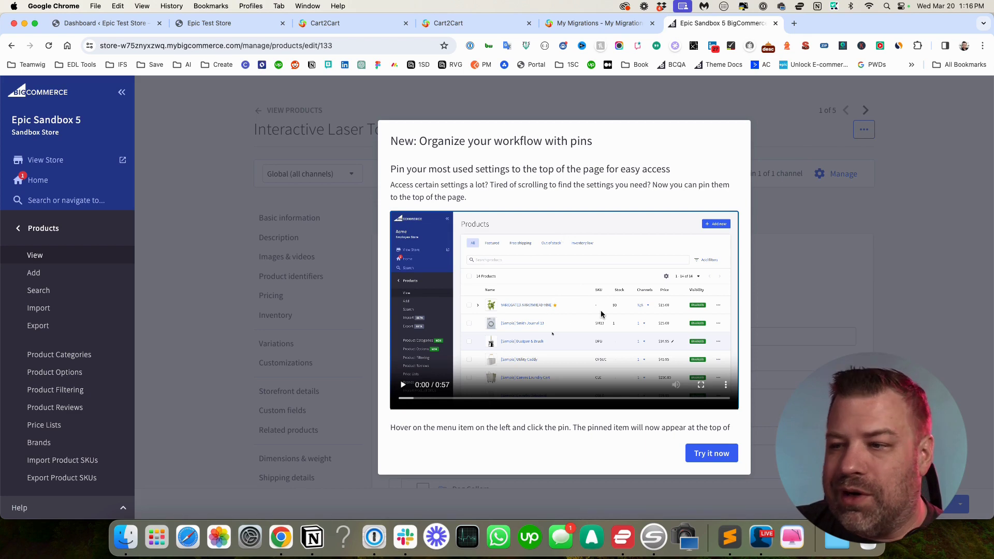
{"action": "left_click", "coordinate": [724, 458]}
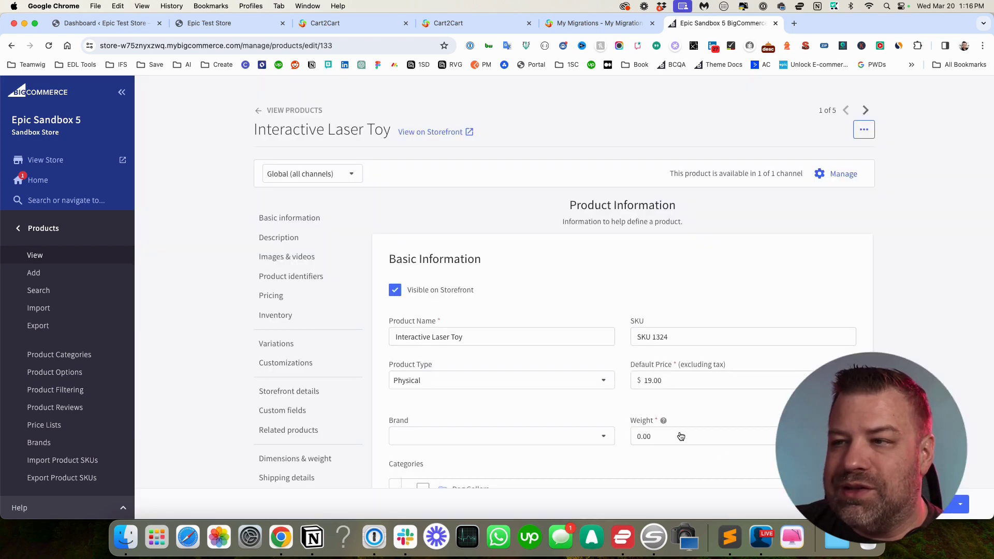
{"action": "left_click", "coordinate": [468, 131]}
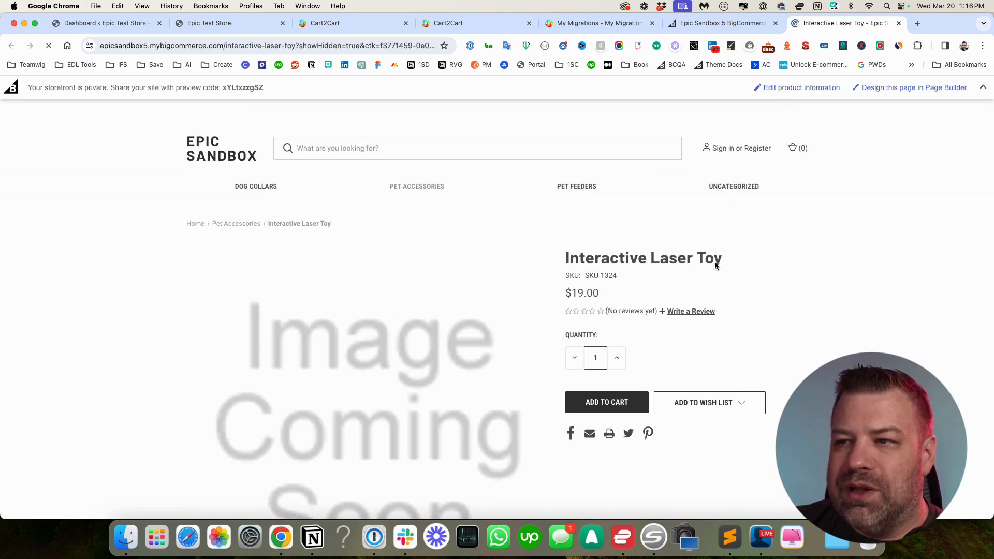
Step: Examine the Interactive Laser Toy's migrated name, SKU, price and description on the BigCommerce storefront
{"action": "left_click_drag", "start_coordinate": [715, 262], "coordinate": [564, 252]}
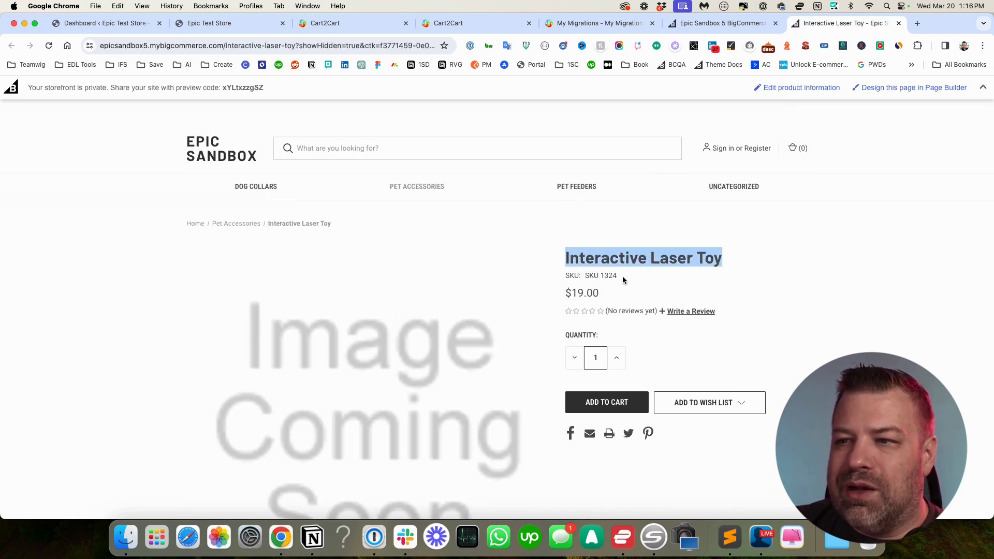
{"action": "left_click_drag", "start_coordinate": [623, 280], "coordinate": [560, 293]}
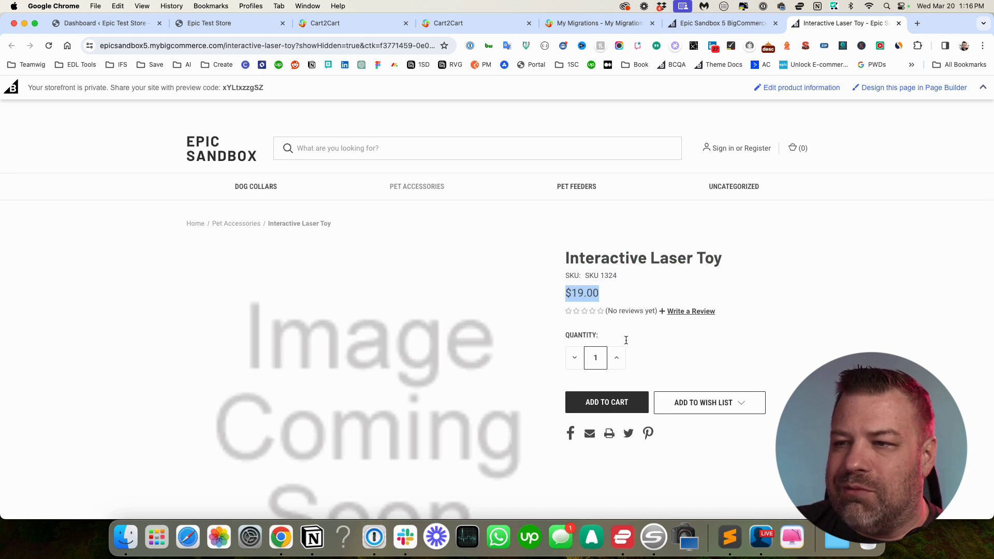
{"action": "scroll", "coordinate": [626, 340], "scroll_direction": "down", "scroll_amount": 10}
{"action": "left_click_drag", "start_coordinate": [528, 334], "coordinate": [189, 268]}
{"action": "left_click_drag", "start_coordinate": [517, 331], "coordinate": [294, 286]}
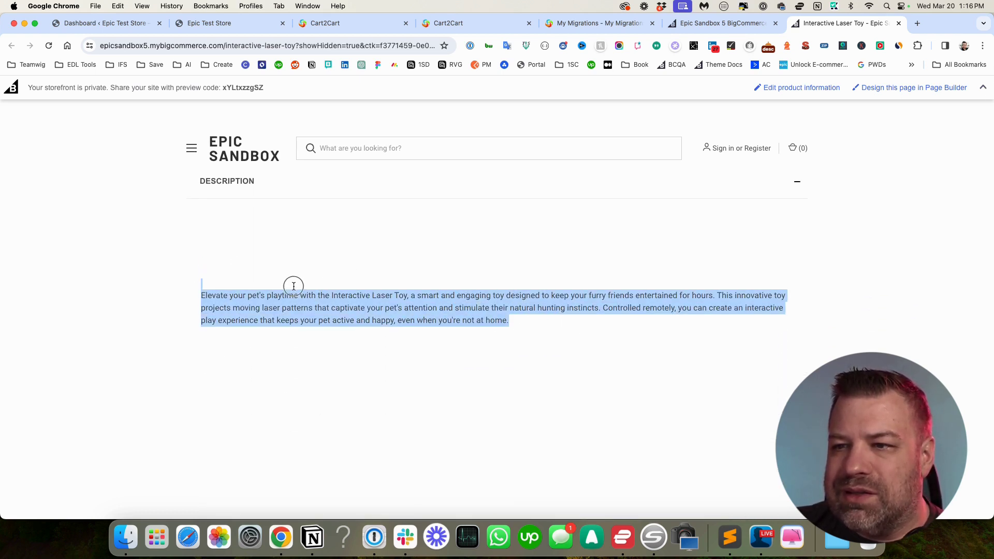
{"action": "scroll", "coordinate": [321, 263], "scroll_direction": "up", "scroll_amount": 10}
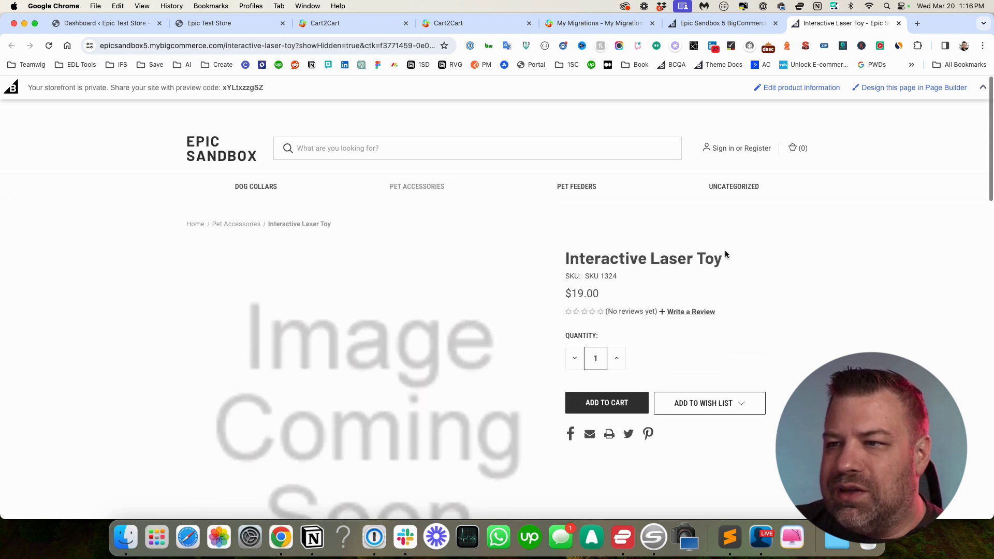
{"action": "left_click_drag", "start_coordinate": [725, 255], "coordinate": [567, 256]}
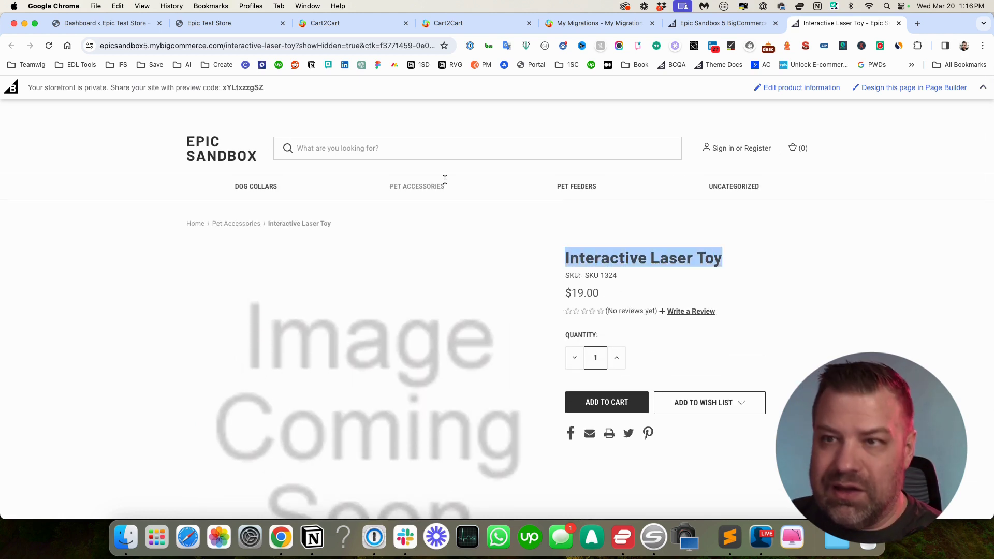
Step: Switch to the WooCommerce test store and open the Interactive Laser Toy from its shop page
{"action": "left_click", "coordinate": [209, 22]}
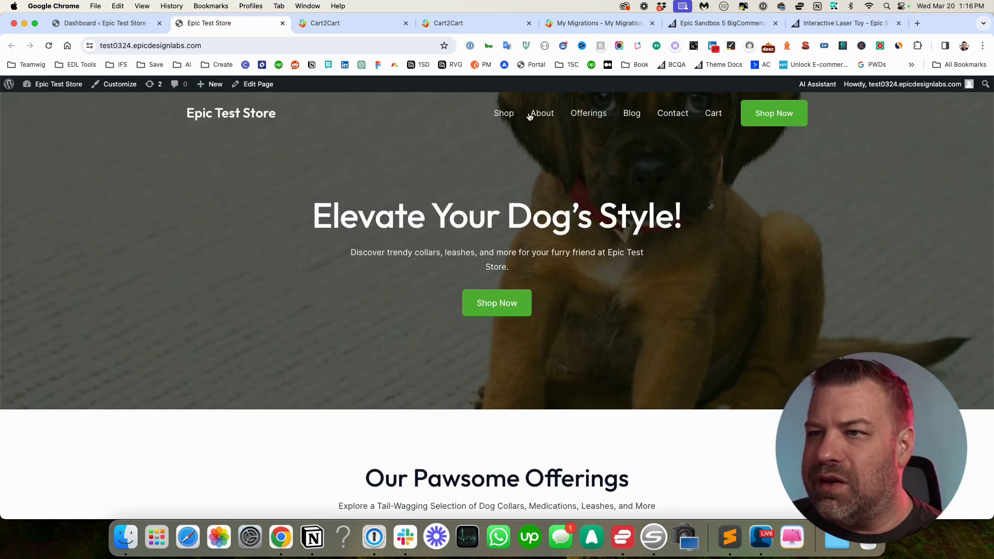
{"action": "left_click", "coordinate": [500, 122]}
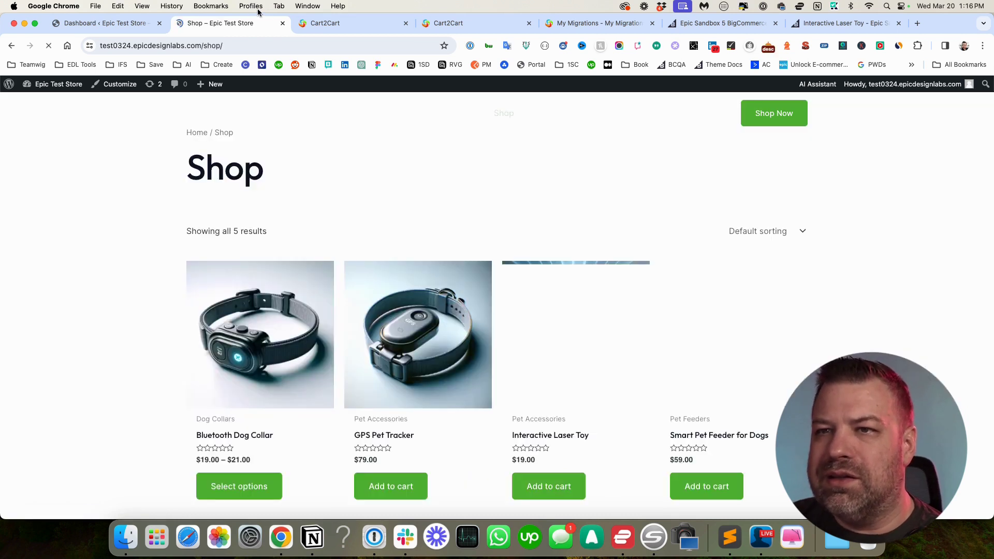
{"action": "scroll", "coordinate": [252, 305], "scroll_direction": "down", "scroll_amount": 1}
{"action": "scroll", "coordinate": [253, 305], "scroll_direction": "down", "scroll_amount": 3}
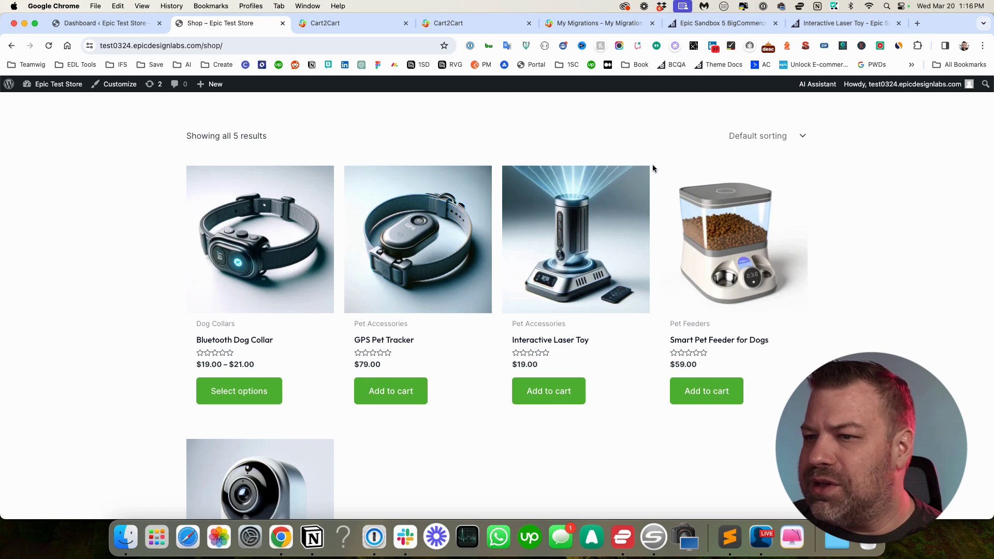
{"action": "left_click", "coordinate": [594, 210]}
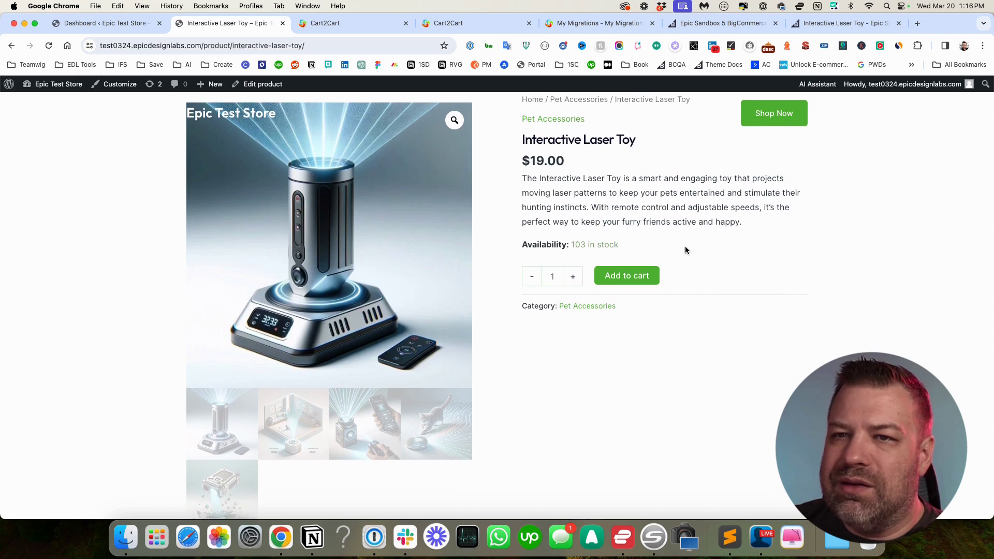
Step: Examine the WooCommerce product's images and short description, and return to its BigCommerce storefront page for comparison
{"action": "scroll", "coordinate": [685, 247], "scroll_direction": "down", "scroll_amount": 3}
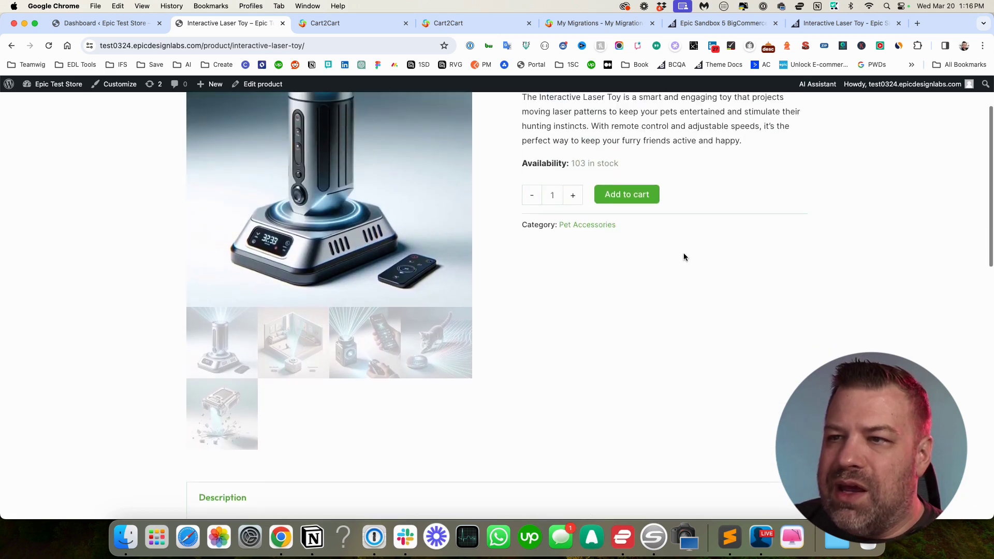
{"action": "scroll", "coordinate": [684, 254], "scroll_direction": "up", "scroll_amount": 3}
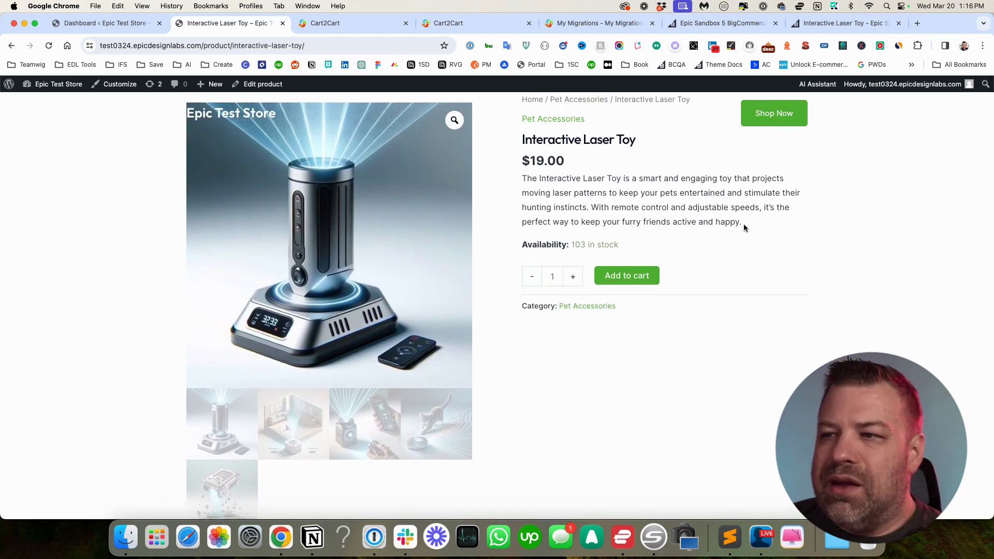
{"action": "left_click_drag", "start_coordinate": [744, 225], "coordinate": [522, 177]}
{"action": "key", "text": "super+9"}
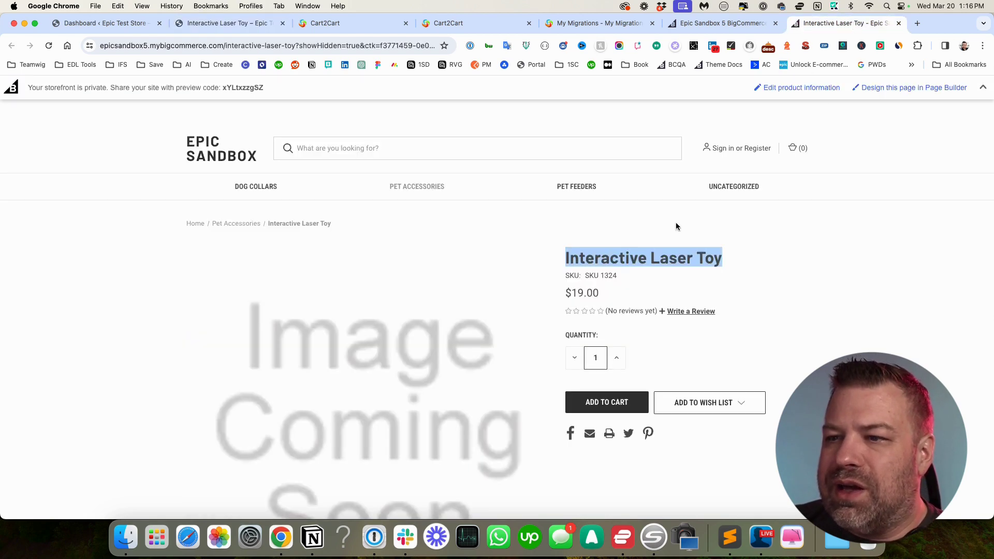
Step: Examine the opening paragraph and surrounding blank space in the Interactive Laser Toy's BigCommerce storefront description
{"action": "scroll", "coordinate": [673, 233], "scroll_direction": "down", "scroll_amount": 10}
{"action": "left_click_drag", "start_coordinate": [530, 392], "coordinate": [210, 277]}
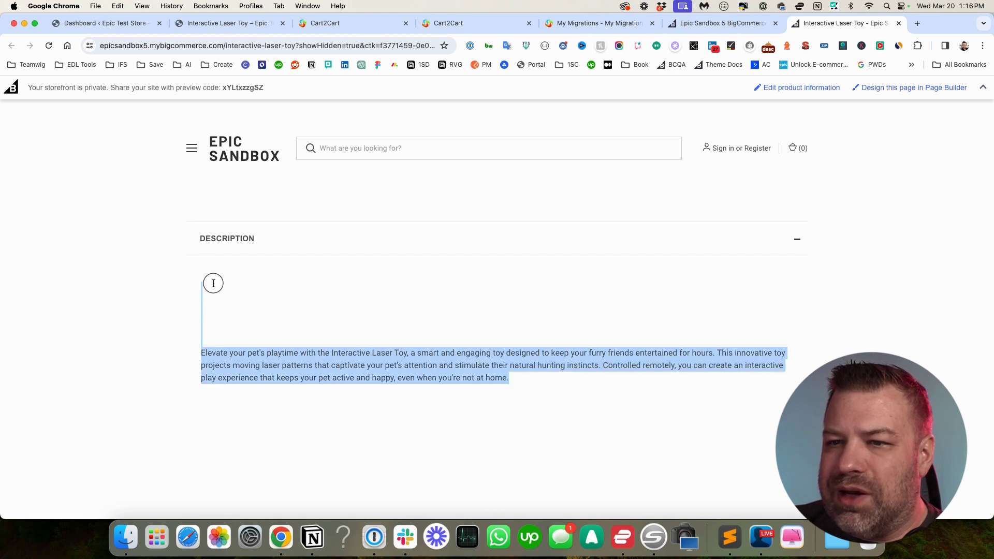
{"action": "scroll", "coordinate": [296, 329], "scroll_direction": "down", "scroll_amount": 6}
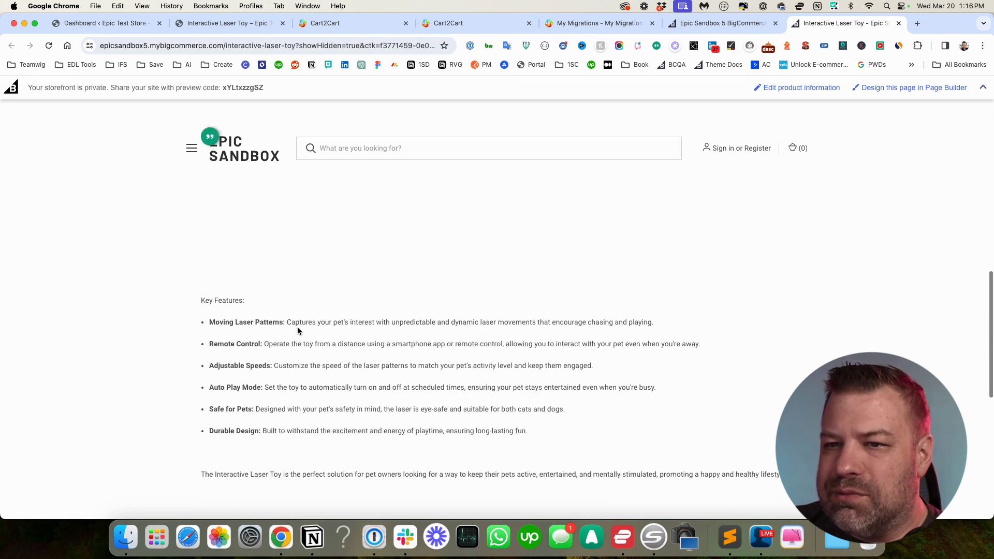
{"action": "scroll", "coordinate": [297, 328], "scroll_direction": "up", "scroll_amount": 4}
{"action": "left_click", "coordinate": [348, 327]}
{"action": "left_click_drag", "start_coordinate": [348, 327], "coordinate": [229, 189]}
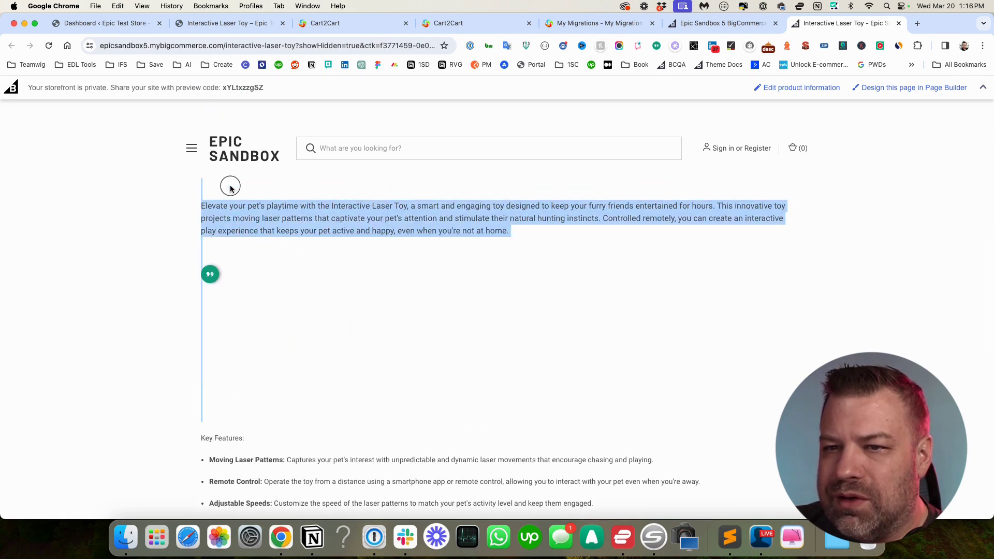
{"action": "scroll", "coordinate": [342, 294], "scroll_direction": "up", "scroll_amount": 3}
{"action": "left_click", "coordinate": [354, 381]}
{"action": "left_click_drag", "start_coordinate": [354, 380], "coordinate": [277, 270]}
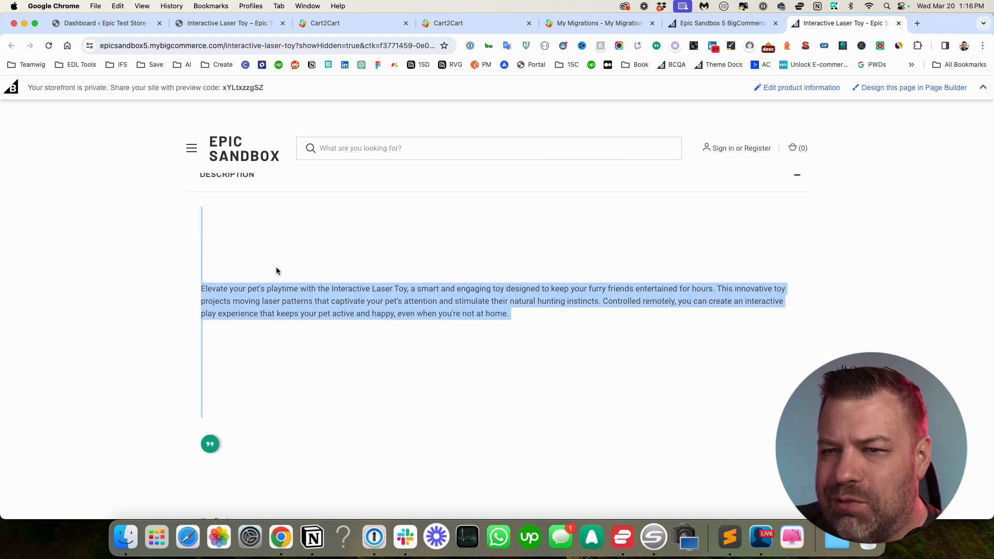
Step: Switch to the WooCommerce product page and examine the opening paragraph and spacing of its full description
{"action": "left_click", "coordinate": [226, 33]}
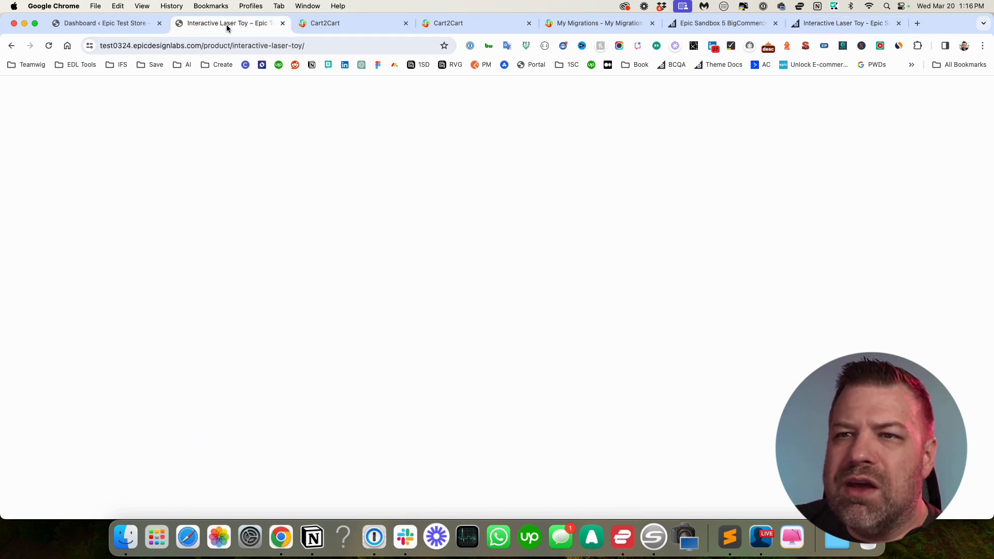
{"action": "scroll", "coordinate": [536, 290], "scroll_direction": "down", "scroll_amount": 5}
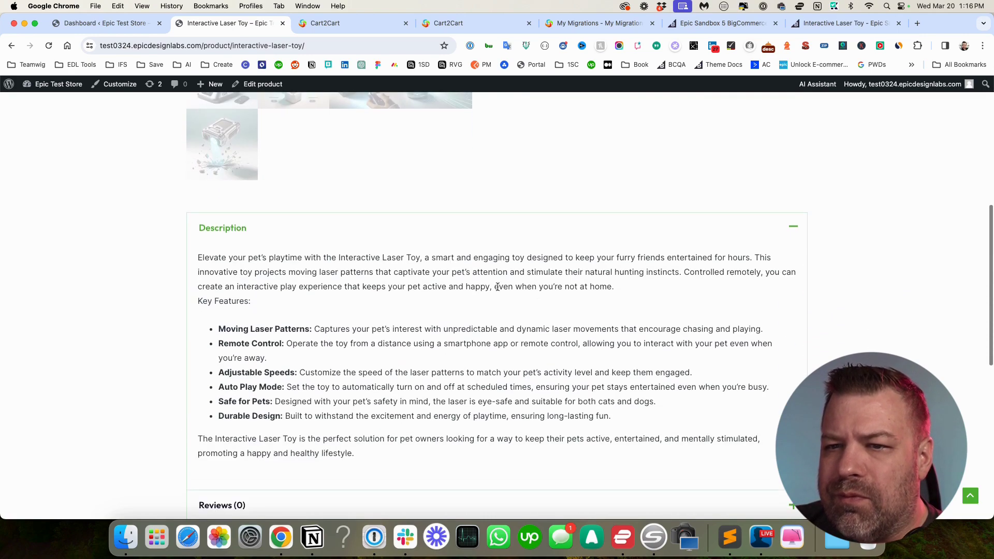
{"action": "scroll", "coordinate": [497, 288], "scroll_direction": "up", "scroll_amount": 7}
{"action": "scroll", "coordinate": [497, 288], "scroll_direction": "down", "scroll_amount": 5}
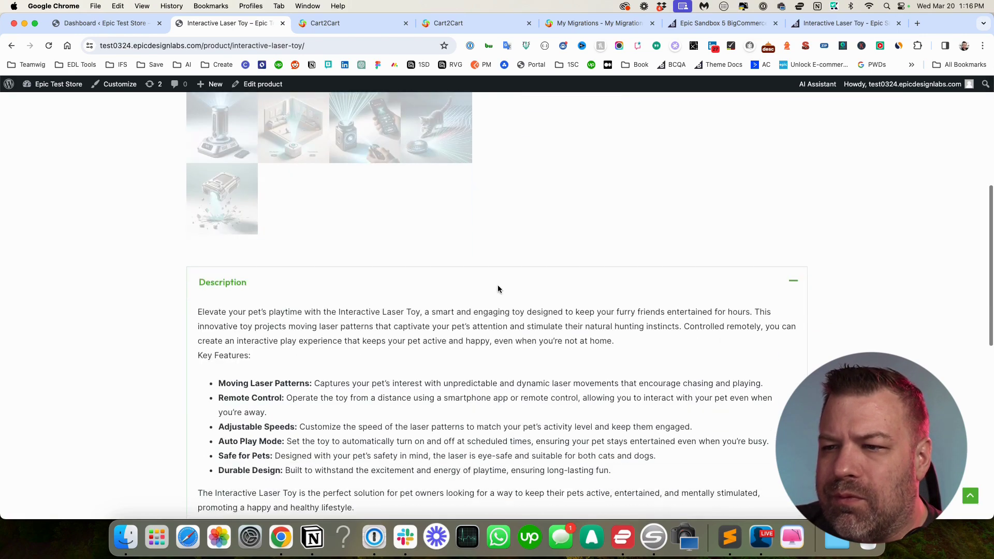
{"action": "left_click_drag", "start_coordinate": [616, 307], "coordinate": [218, 271]}
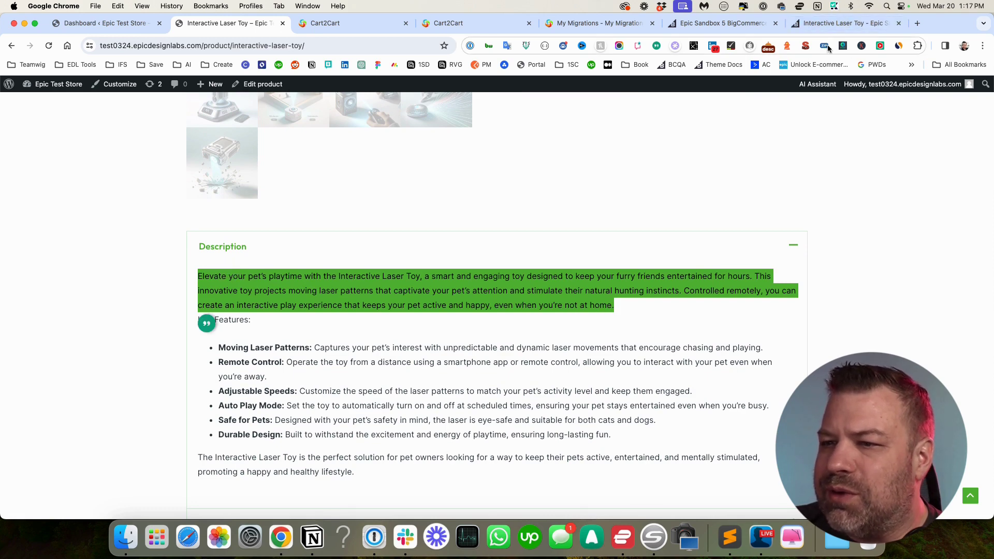
Step: Return to the BigCommerce storefront page and compare the description's opening paragraph and spacing with the original
{"action": "left_click", "coordinate": [839, 23]}
{"action": "left_click_drag", "start_coordinate": [509, 315], "coordinate": [194, 286]}
{"action": "scroll", "coordinate": [233, 288], "scroll_direction": "up", "scroll_amount": 2}
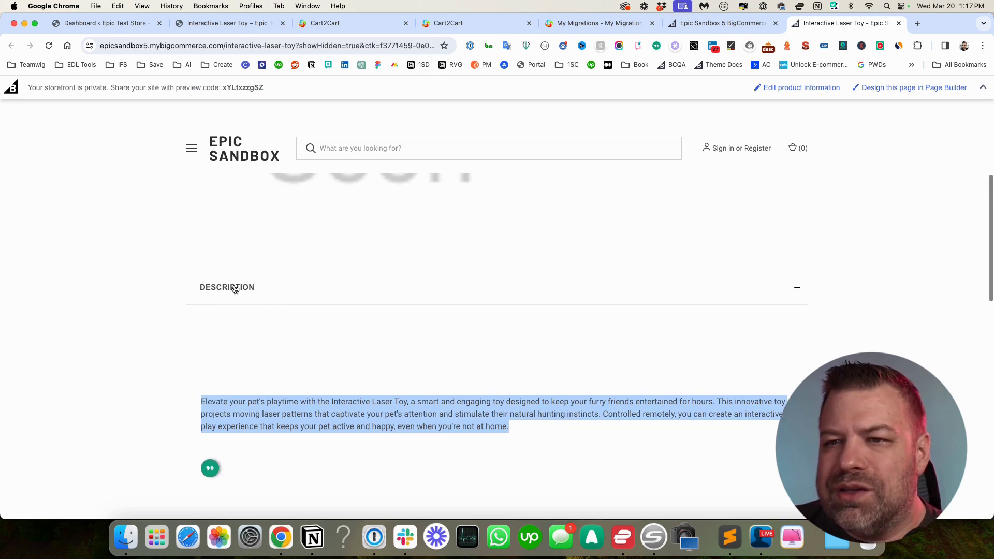
{"action": "scroll", "coordinate": [311, 342], "scroll_direction": "down", "scroll_amount": 5}
{"action": "scroll", "coordinate": [337, 333], "scroll_direction": "down", "scroll_amount": 6}
{"action": "scroll", "coordinate": [344, 328], "scroll_direction": "up", "scroll_amount": 2}
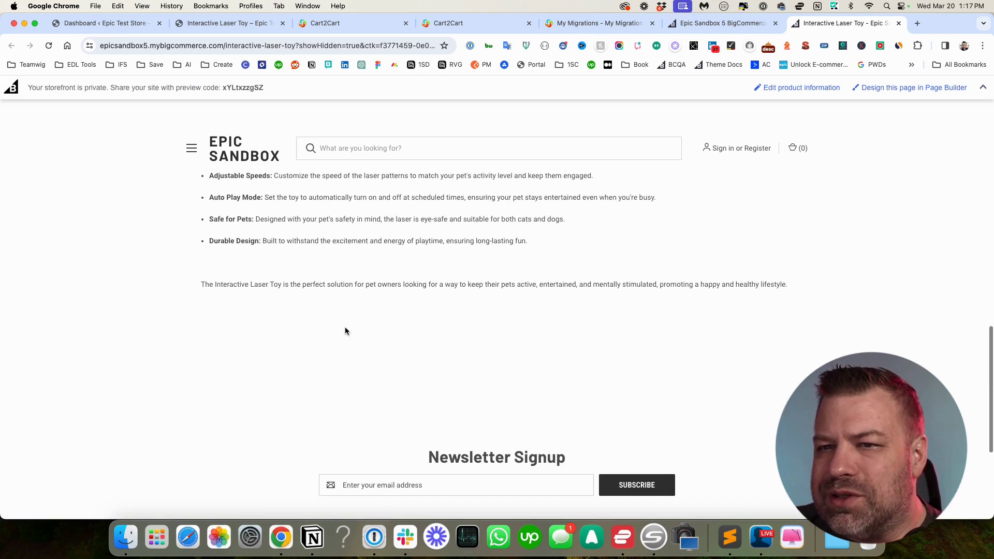
Step: Examine the key features list and closing sentence of the migrated description on the BigCommerce storefront
{"action": "left_click_drag", "start_coordinate": [553, 262], "coordinate": [217, 176]}
{"action": "left_click", "coordinate": [361, 284]}
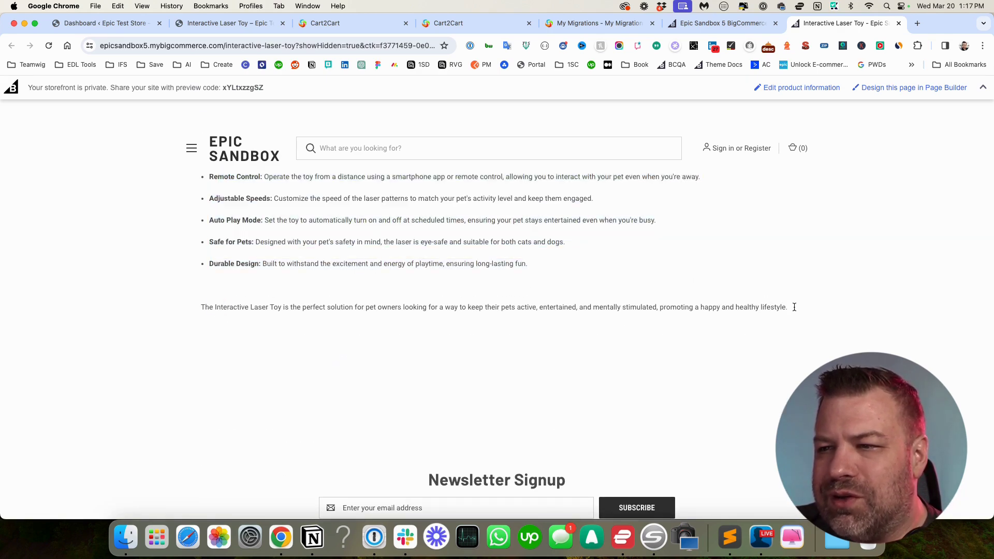
{"action": "left_click_drag", "start_coordinate": [527, 264], "coordinate": [206, 194]}
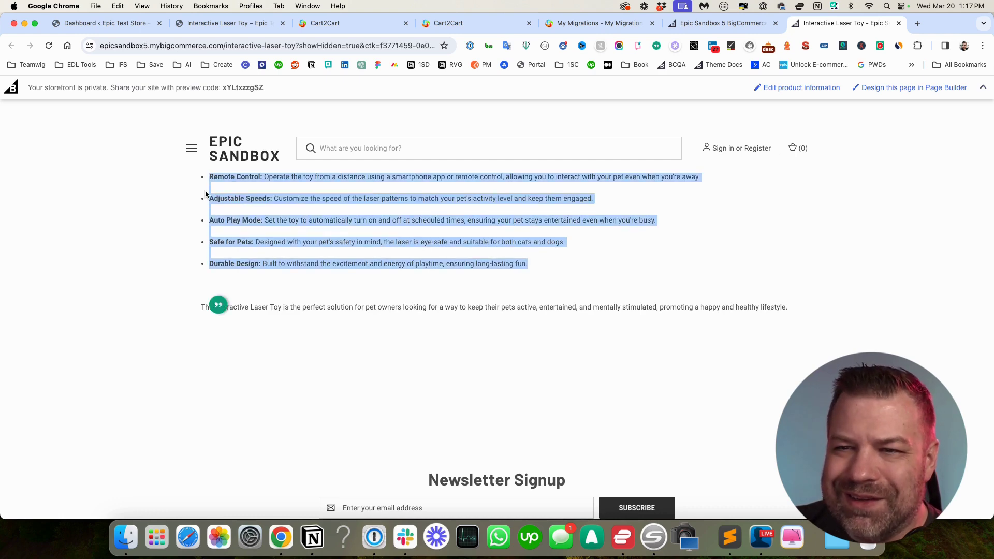
{"action": "left_click", "coordinate": [724, 304]}
{"action": "left_click_drag", "start_coordinate": [789, 307], "coordinate": [182, 298]}
{"action": "scroll", "coordinate": [201, 327], "scroll_direction": "down", "scroll_amount": 5}
{"action": "scroll", "coordinate": [201, 327], "scroll_direction": "up", "scroll_amount": 10}
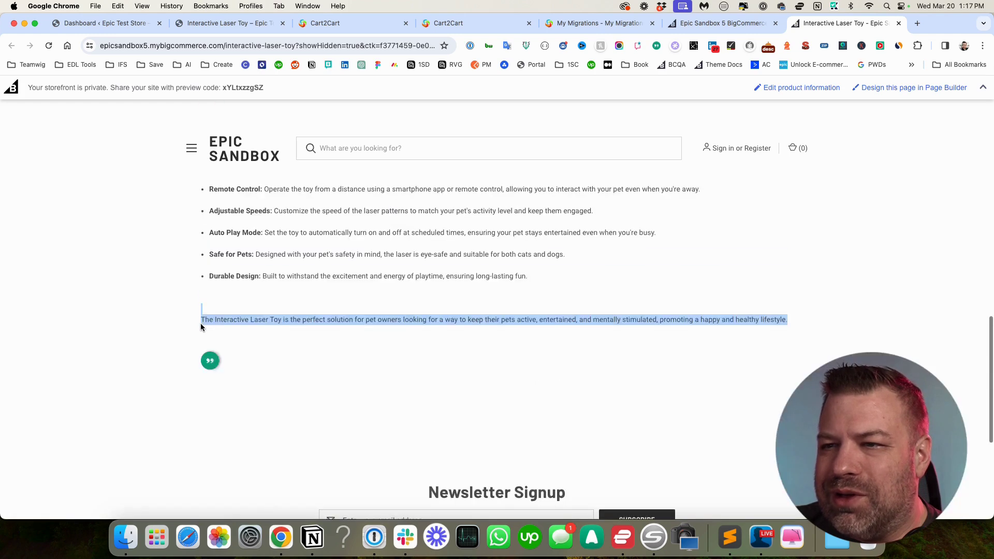
{"action": "scroll", "coordinate": [201, 327], "scroll_direction": "up", "scroll_amount": 8}
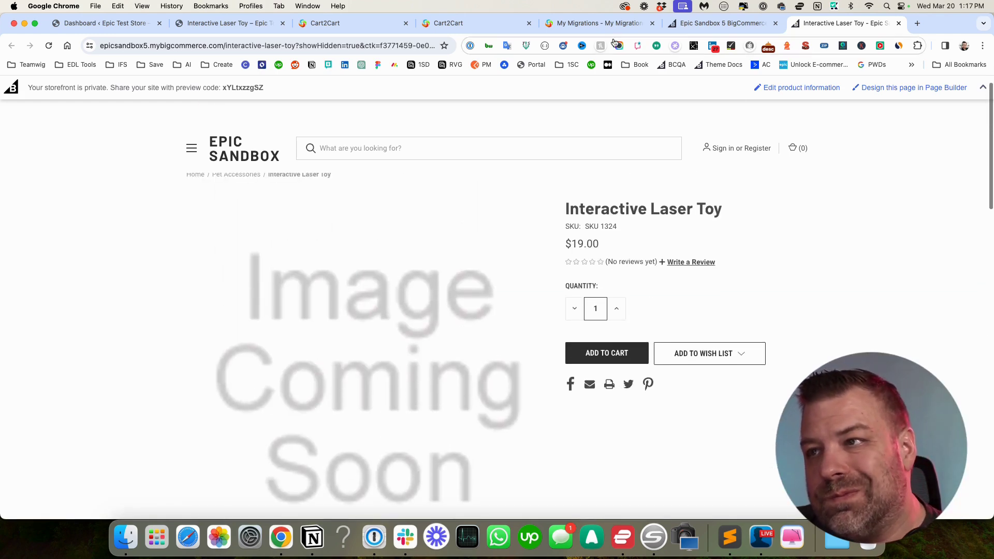
Step: Switch to the WooCommerce product page and review the short description beside the Interactive Laser Toy's images
{"action": "left_click", "coordinate": [222, 23]}
{"action": "scroll", "coordinate": [529, 337], "scroll_direction": "up", "scroll_amount": 6}
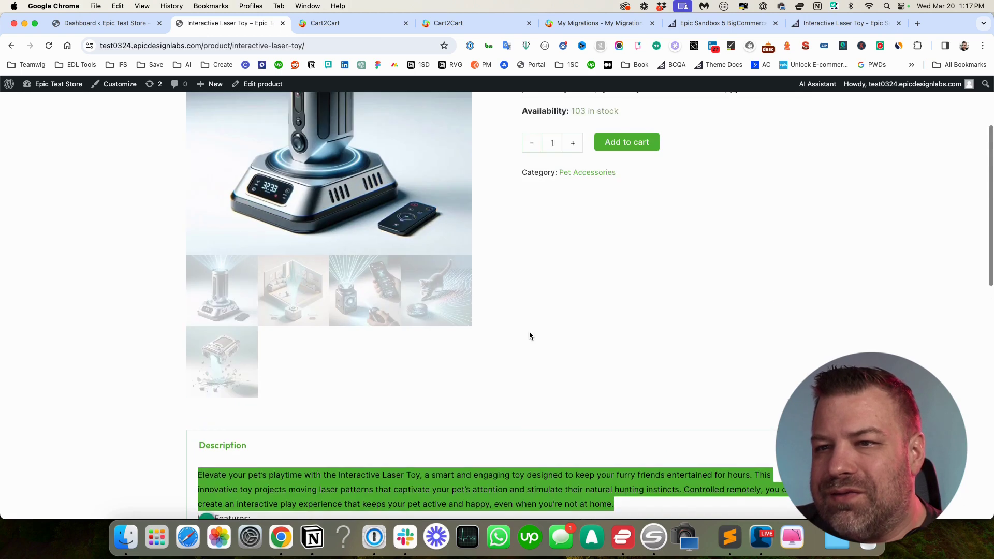
{"action": "left_click_drag", "start_coordinate": [651, 182], "coordinate": [655, 182]}
{"action": "left_click_drag", "start_coordinate": [748, 197], "coordinate": [520, 152]}
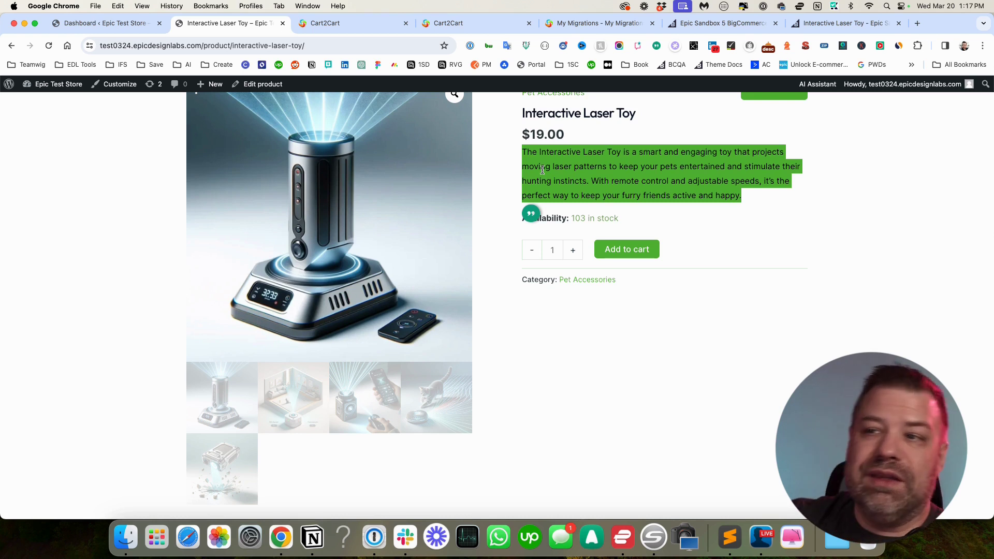
{"action": "left_click", "coordinate": [615, 175]}
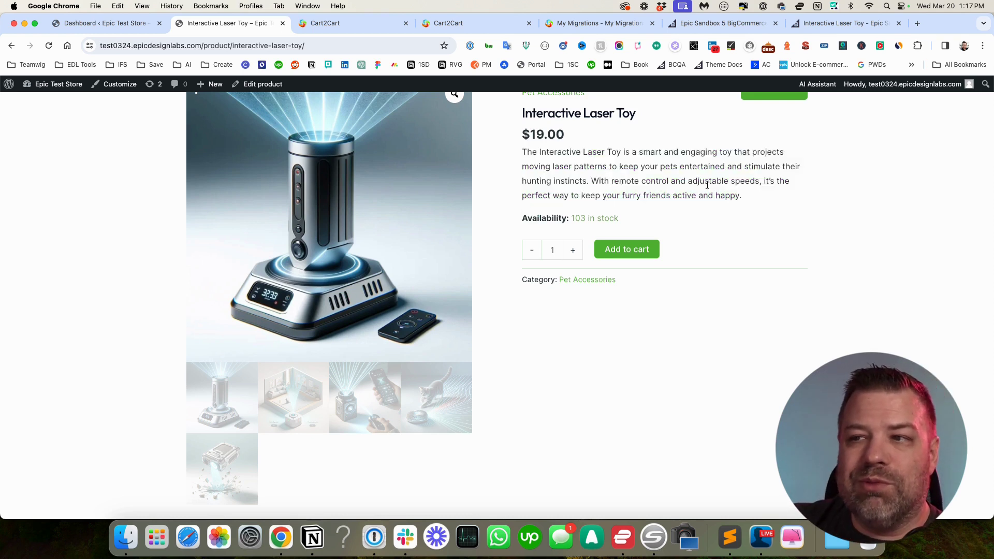
{"action": "scroll", "coordinate": [671, 204], "scroll_direction": "up", "scroll_amount": 2}
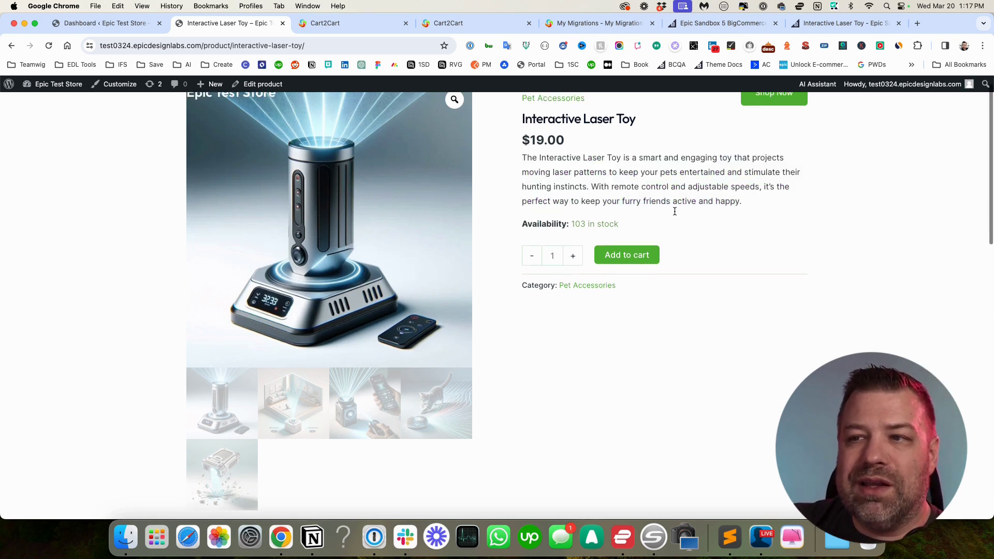
Step: Review the WooCommerce product's title, price and short description in turn
{"action": "left_click_drag", "start_coordinate": [643, 142], "coordinate": [521, 138]}
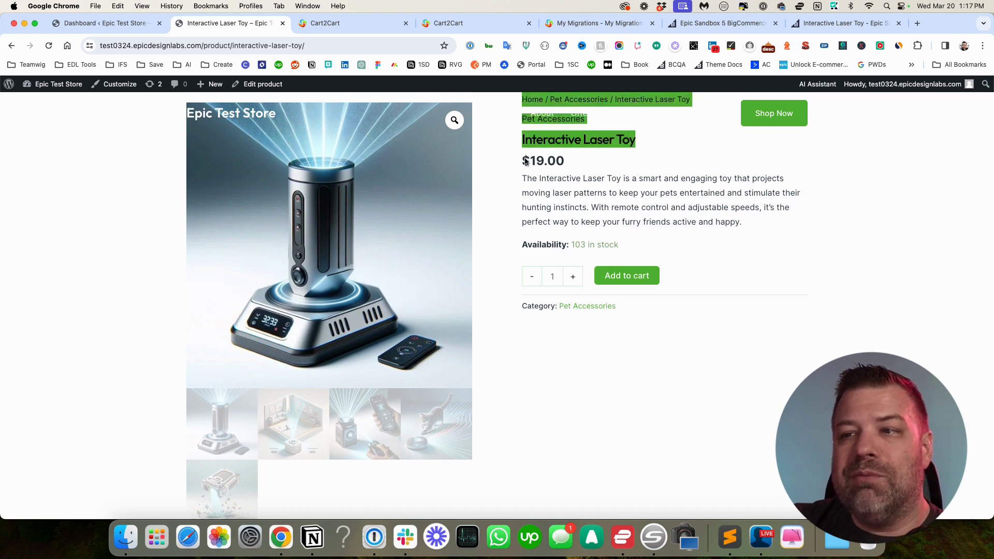
{"action": "left_click", "coordinate": [593, 175]}
{"action": "left_click_drag", "start_coordinate": [574, 167], "coordinate": [508, 173]}
{"action": "scroll", "coordinate": [588, 286], "scroll_direction": "down", "scroll_amount": 1}
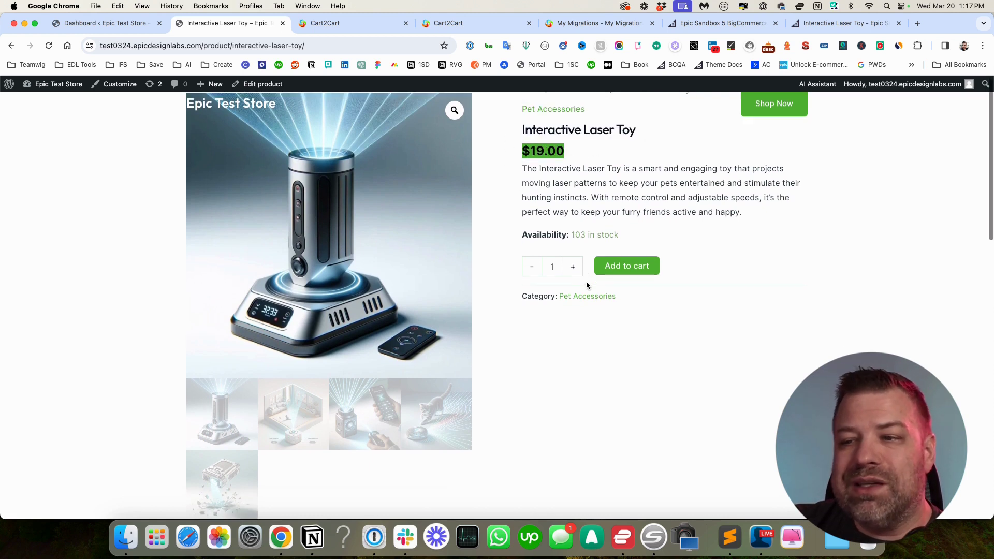
{"action": "left_click", "coordinate": [700, 195]}
{"action": "left_click", "coordinate": [744, 213]}
{"action": "left_click_drag", "start_coordinate": [744, 214], "coordinate": [528, 228]}
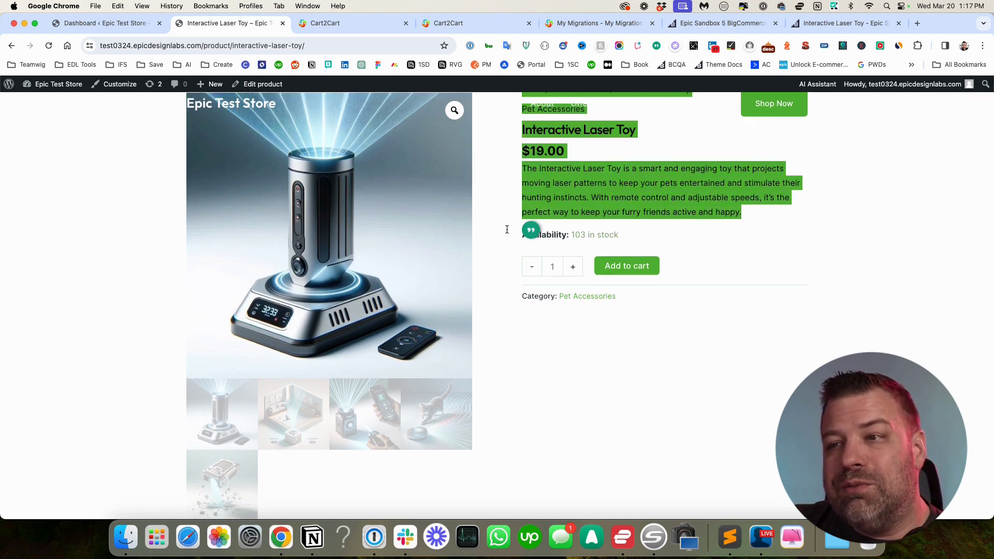
Step: Check the full description and expand the reviews section on the WooCommerce product page, then collapse the reviews
{"action": "scroll", "coordinate": [446, 307], "scroll_direction": "down", "scroll_amount": 10}
{"action": "scroll", "coordinate": [427, 227], "scroll_direction": "up", "scroll_amount": 5}
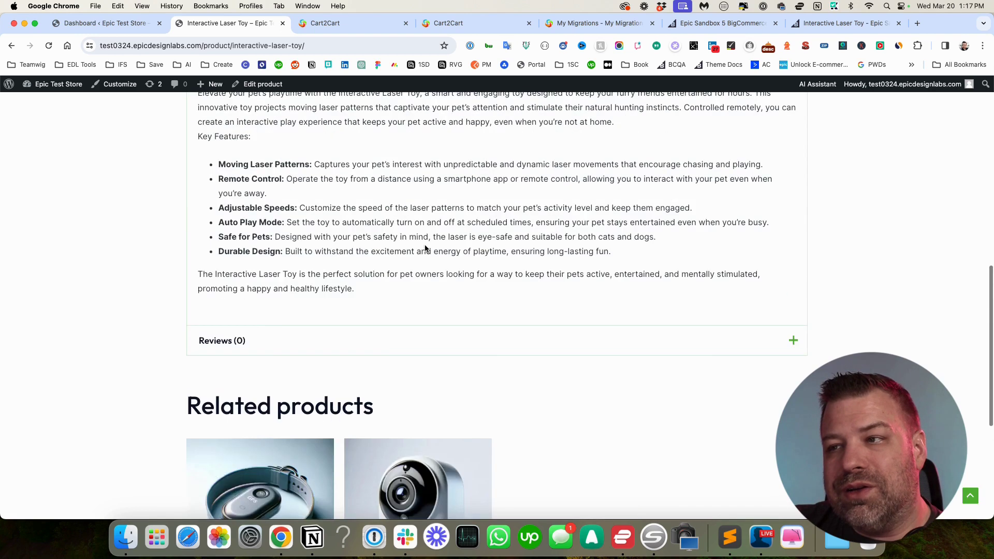
{"action": "left_click", "coordinate": [244, 458]}
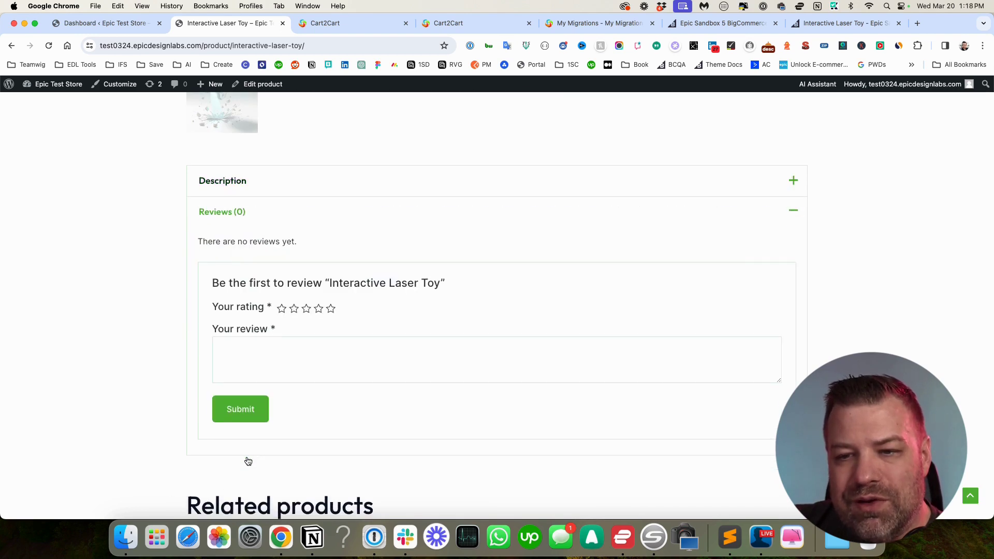
{"action": "left_click", "coordinate": [324, 214]}
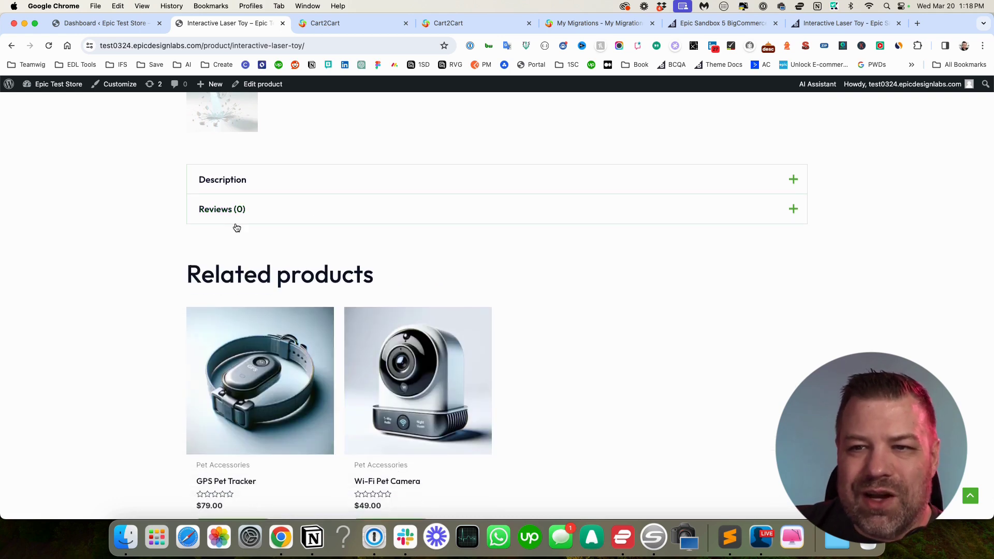
{"action": "scroll", "coordinate": [161, 257], "scroll_direction": "up", "scroll_amount": 5}
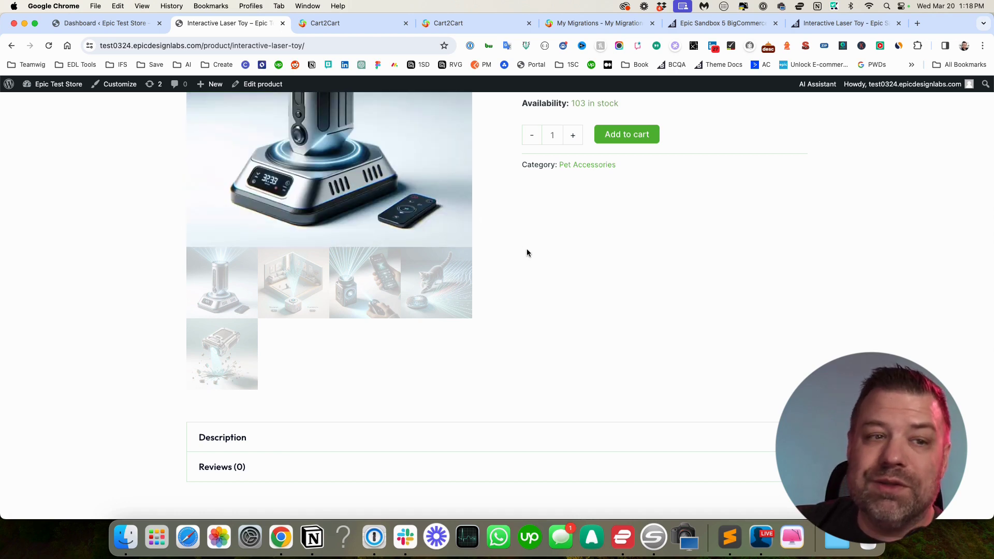
Step: Switch to the BigCommerce product editor and review the Interactive Laser Toy's images, product identifiers, pricing and inventory
{"action": "left_click", "coordinate": [823, 25]}
{"action": "left_click", "coordinate": [738, 24]}
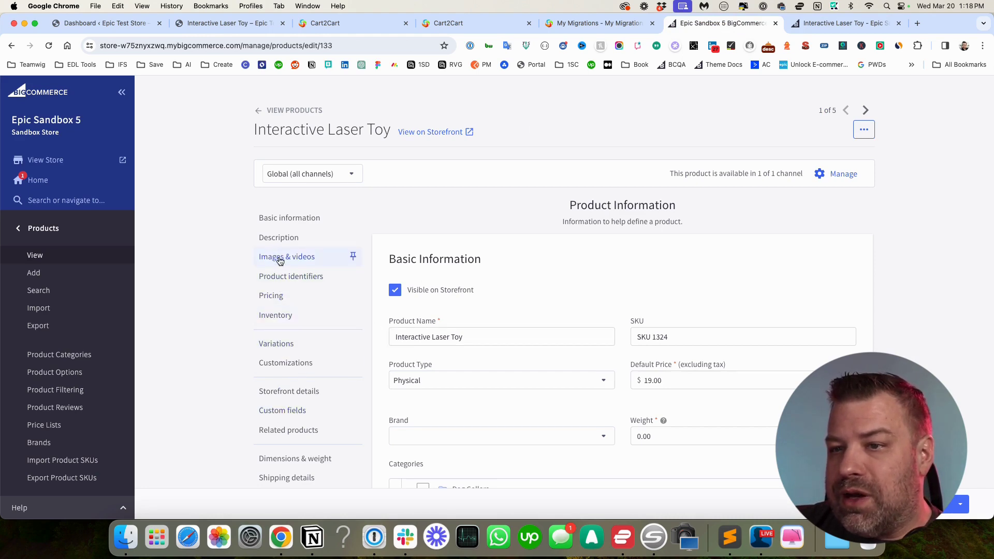
{"action": "scroll", "coordinate": [278, 258], "scroll_direction": "down", "scroll_amount": 5}
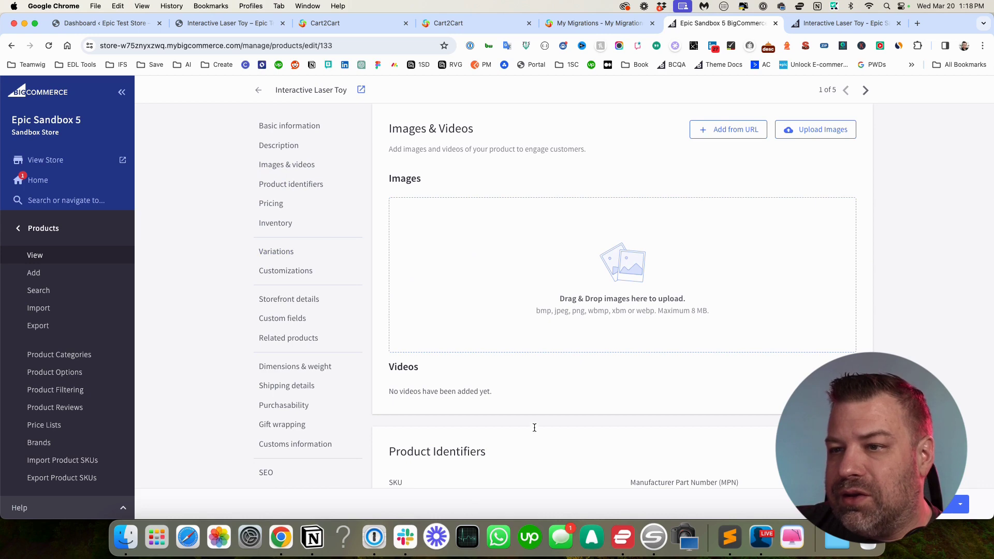
{"action": "scroll", "coordinate": [511, 475], "scroll_direction": "down", "scroll_amount": 7}
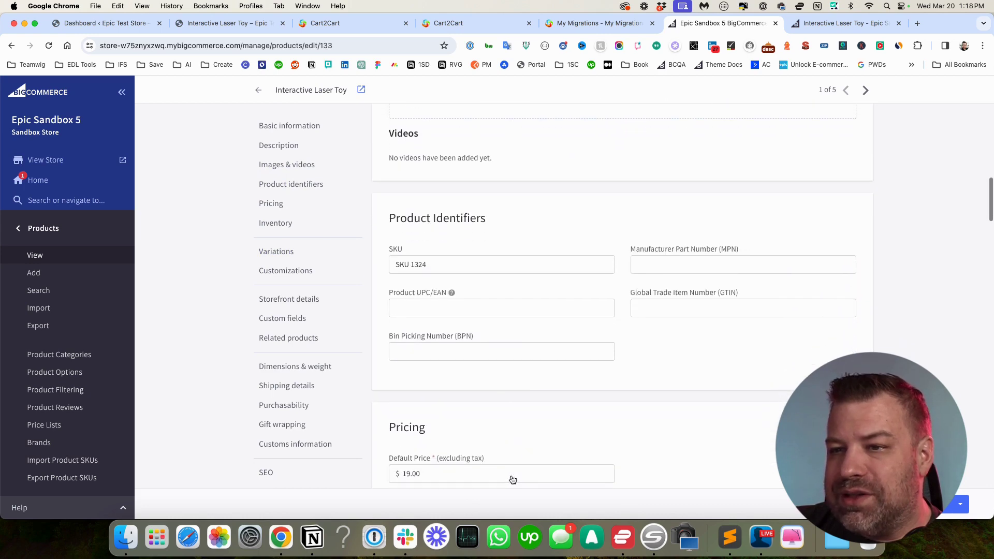
{"action": "scroll", "coordinate": [512, 474], "scroll_direction": "down", "scroll_amount": 5}
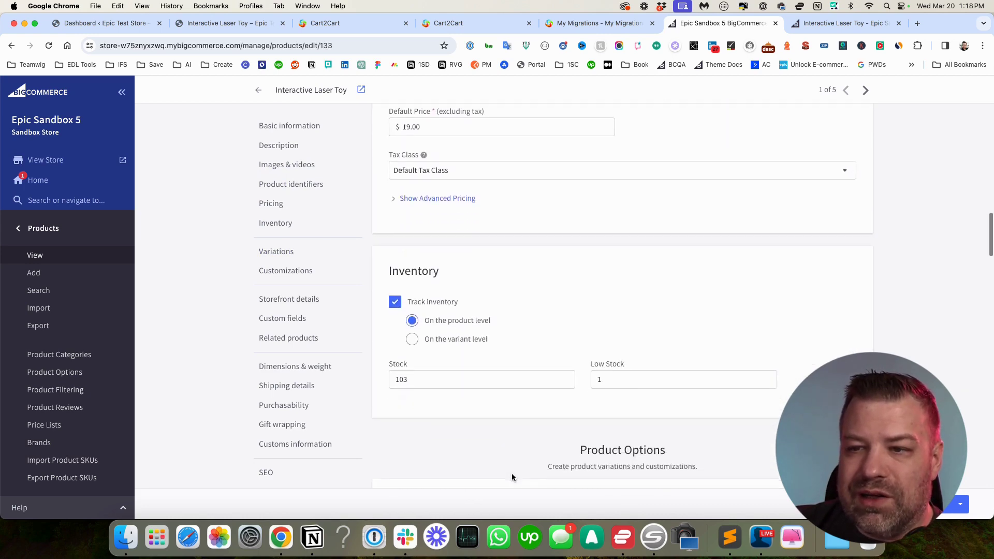
{"action": "scroll", "coordinate": [512, 473], "scroll_direction": "up", "scroll_amount": 10}
{"action": "scroll", "coordinate": [512, 473], "scroll_direction": "up", "scroll_amount": 8}
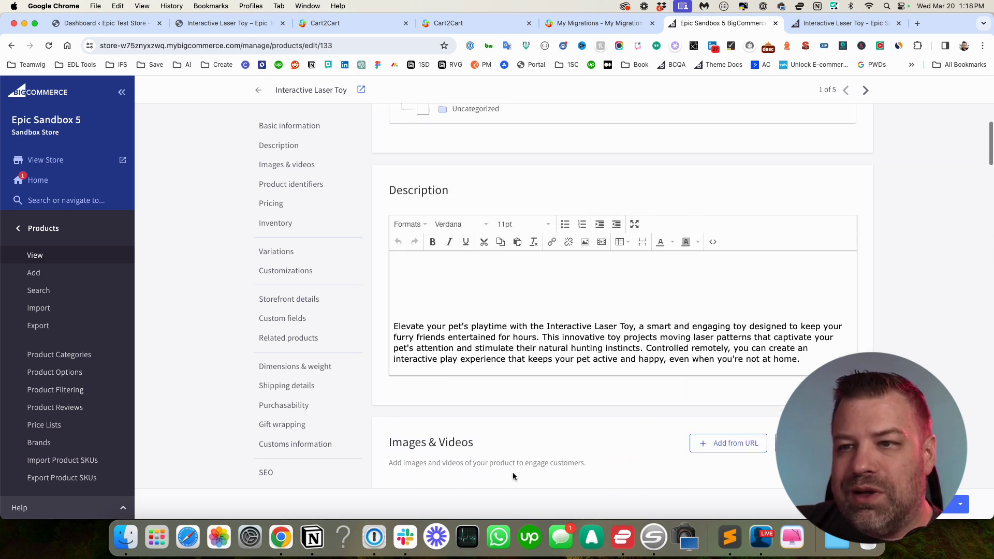
Step: Delete the blank lines above the opening paragraph in the Interactive Laser Toy's description
{"action": "scroll", "coordinate": [527, 306], "scroll_direction": "up", "scroll_amount": 1}
{"action": "left_click", "coordinate": [465, 316]}
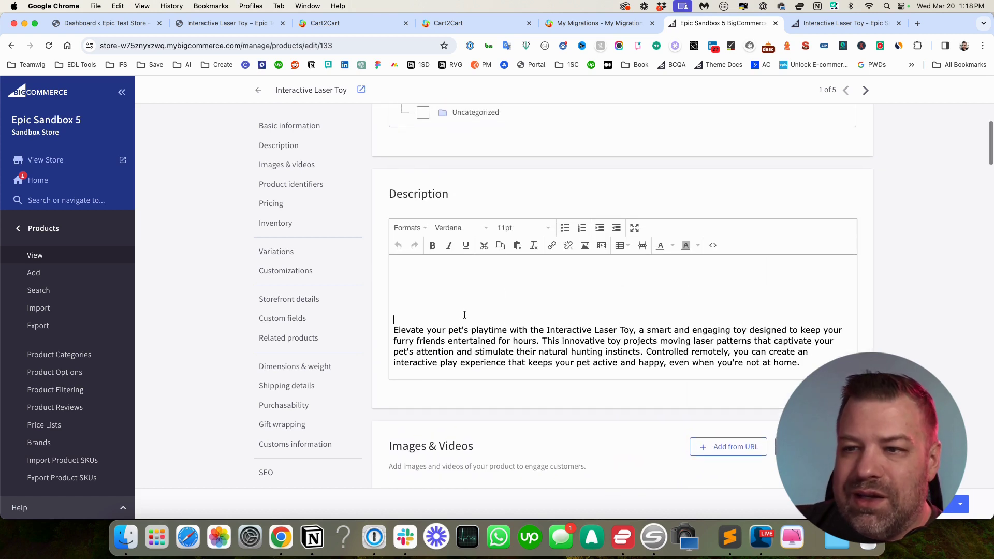
{"action": "left_click", "coordinate": [431, 247]}
{"action": "left_click", "coordinate": [432, 246]}
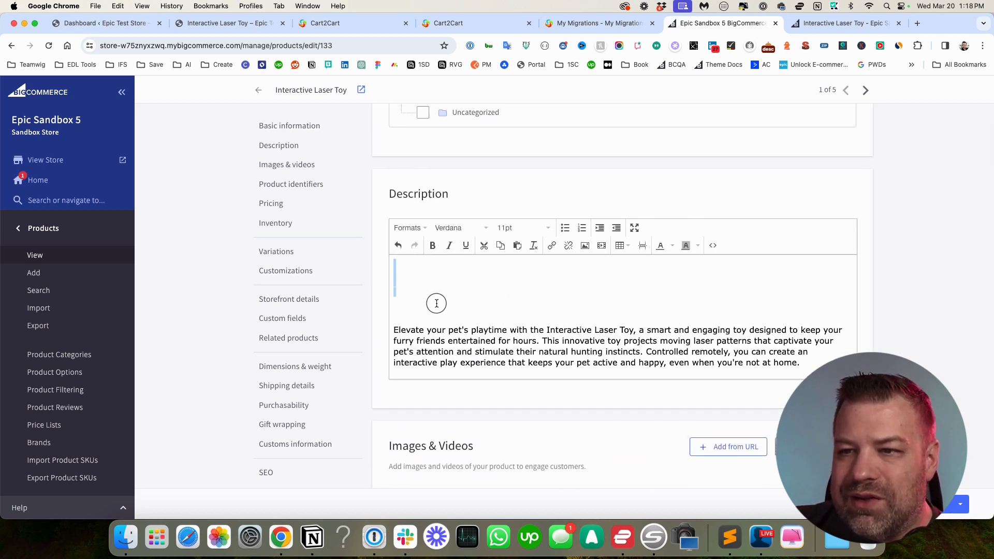
{"action": "left_click", "coordinate": [465, 331]}
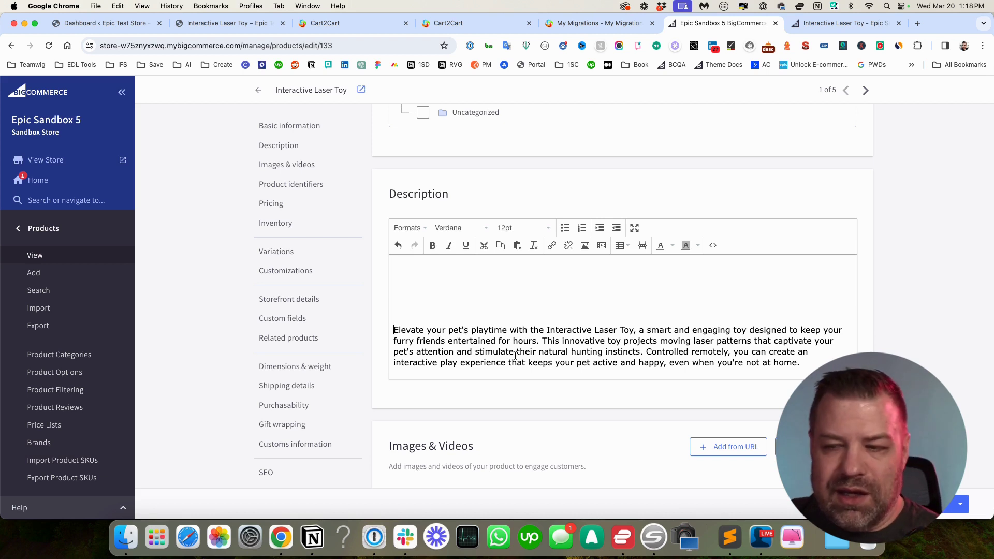
{"action": "key", "text": "shift+super+Up"}
{"action": "key", "text": "BackSpace"}
Step: Delete the blank lines between the opening paragraph and "Key Features" in the Interactive Laser Toy's description and save the product
{"action": "key", "text": "shift+super+Down"}
{"action": "key", "text": "Down"}
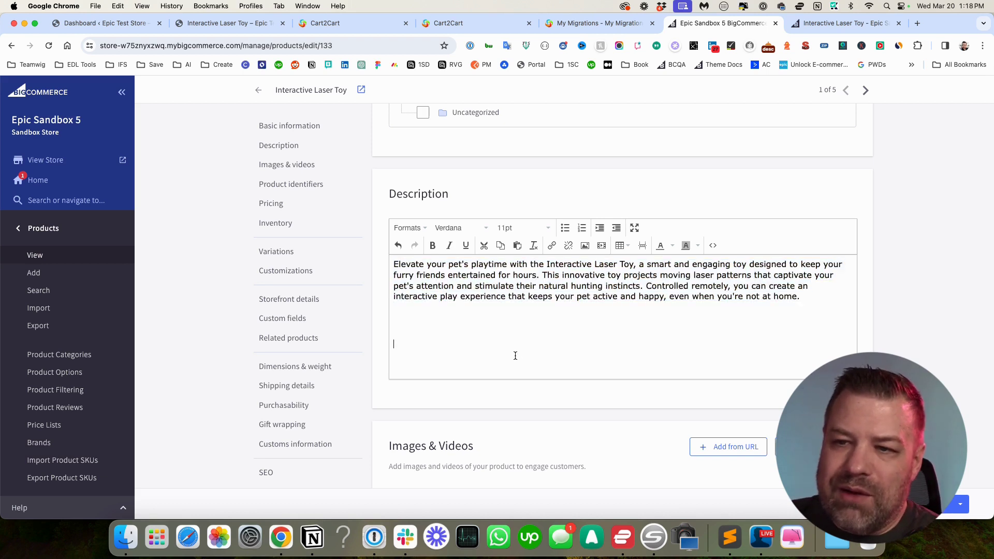
{"action": "scroll", "coordinate": [515, 355], "scroll_direction": "down", "scroll_amount": 3}
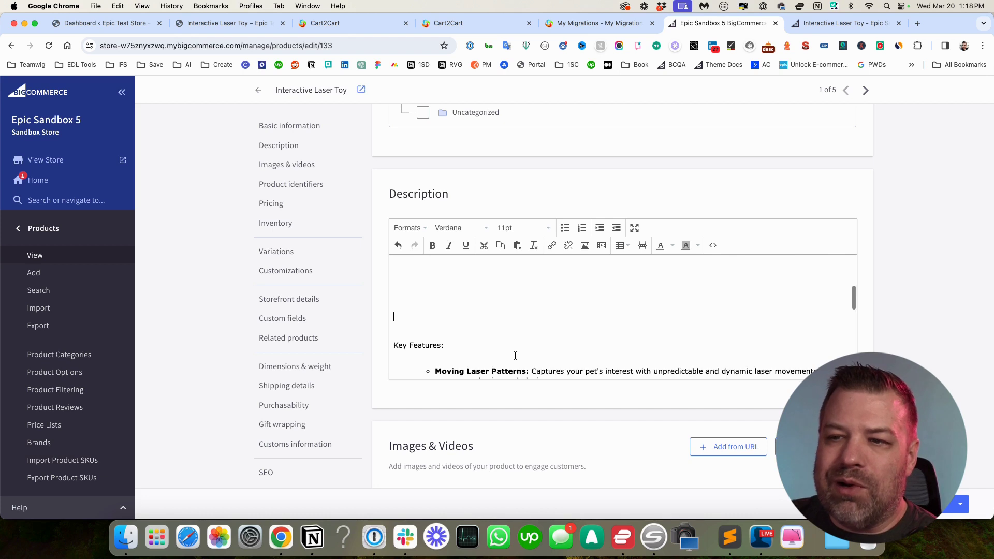
{"action": "key", "text": "BackSpace"}
{"action": "key", "text": "BackSpace"}
{"action": "key", "text": "BackSpace"}
{"action": "key", "text": "BackSpace"}
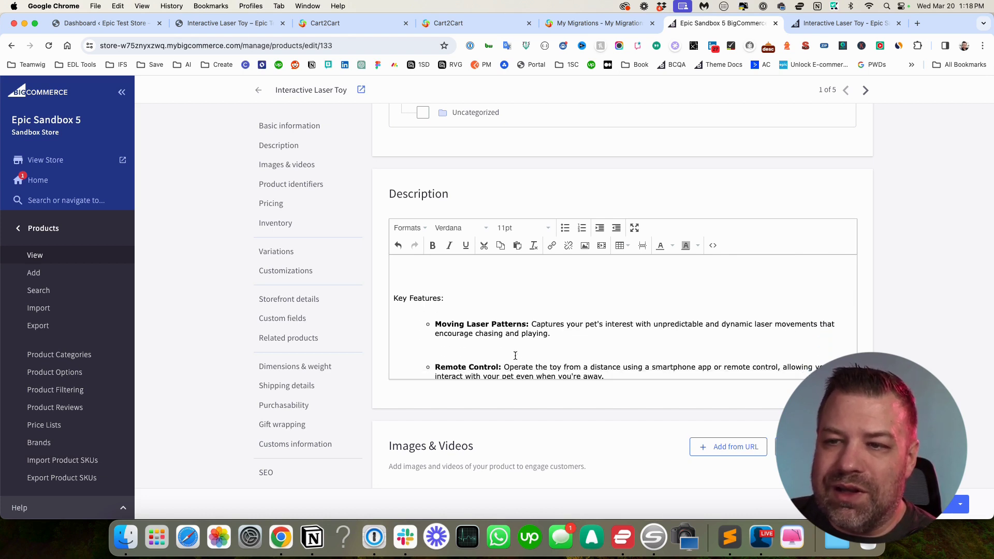
{"action": "scroll", "coordinate": [523, 346], "scroll_direction": "up", "scroll_amount": 2}
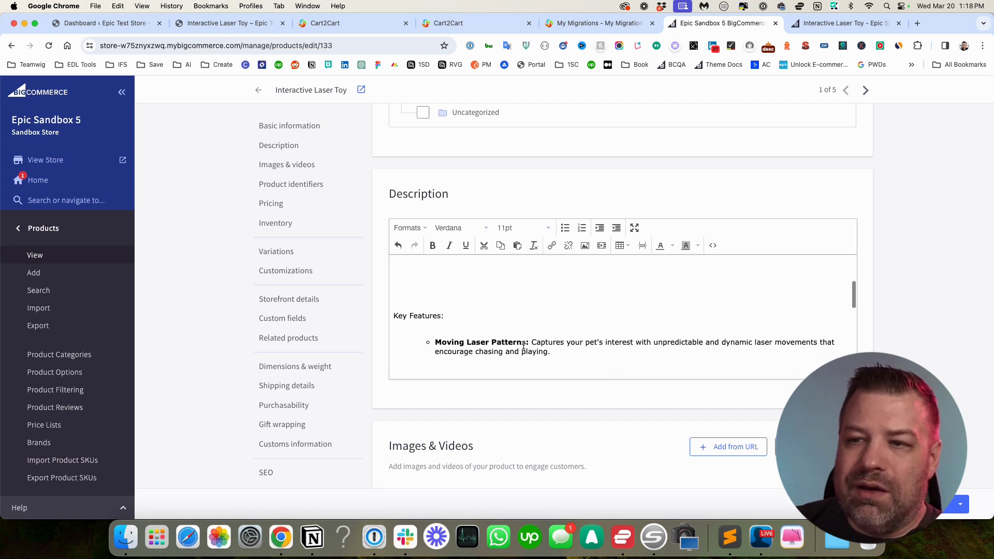
{"action": "key", "text": "BackSpace"}
{"action": "key", "text": "BackSpace"}
{"action": "key", "text": "BackSpace"}
{"action": "key", "text": "BackSpace"}
{"action": "key", "text": "BackSpace"}
{"action": "key", "text": "BackSpace"}
{"action": "key", "text": "BackSpace"}
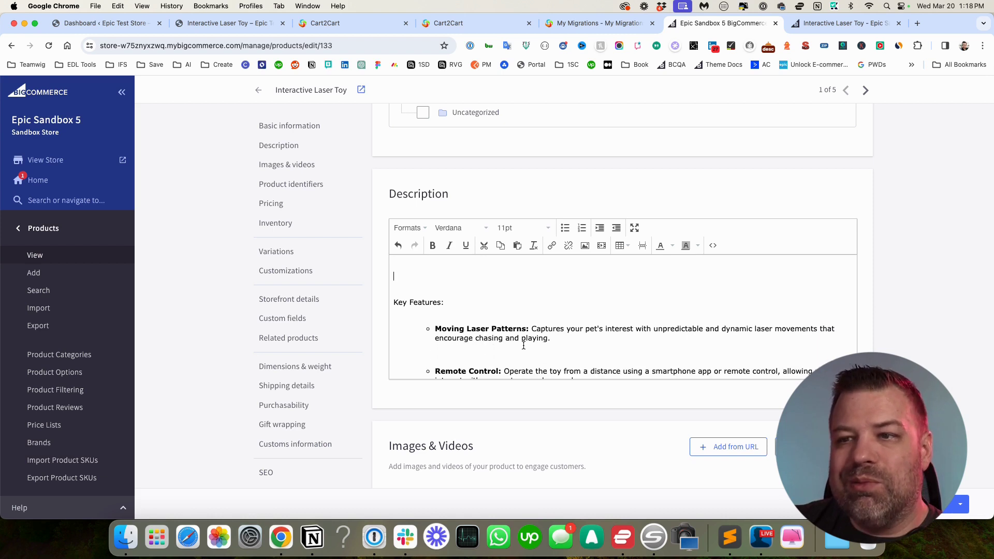
{"action": "scroll", "coordinate": [531, 347], "scroll_direction": "up", "scroll_amount": 2}
{"action": "key", "text": "BackSpace"}
{"action": "key", "text": "BackSpace"}
{"action": "key", "text": "BackSpace"}
{"action": "key", "text": "BackSpace"}
{"action": "key", "text": "BackSpace"}
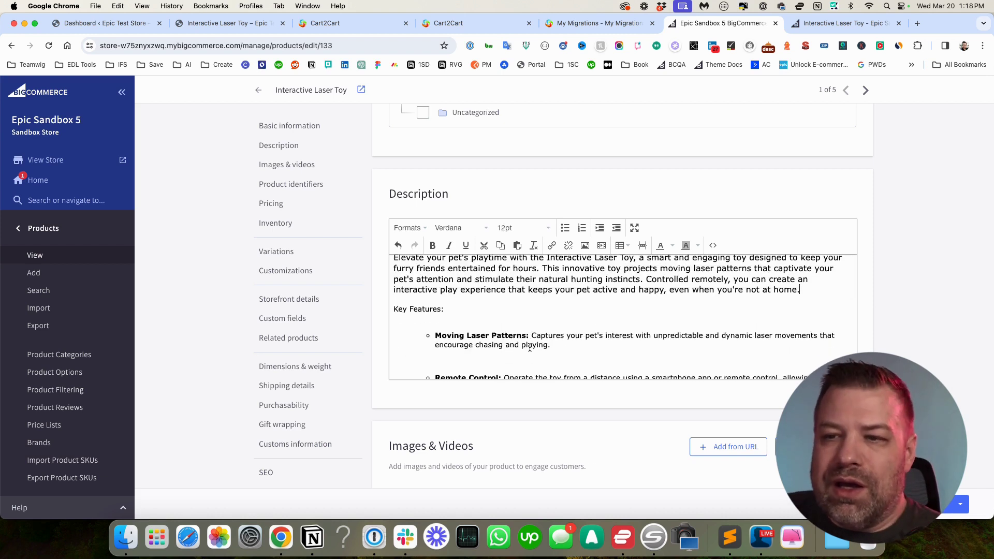
{"action": "left_click", "coordinate": [439, 325]}
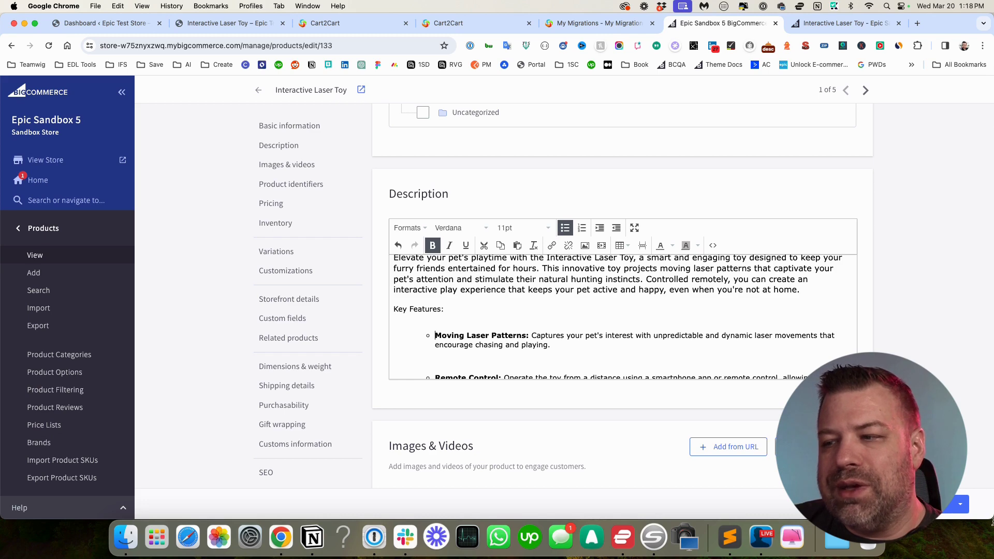
{"action": "left_click", "coordinate": [944, 511]}
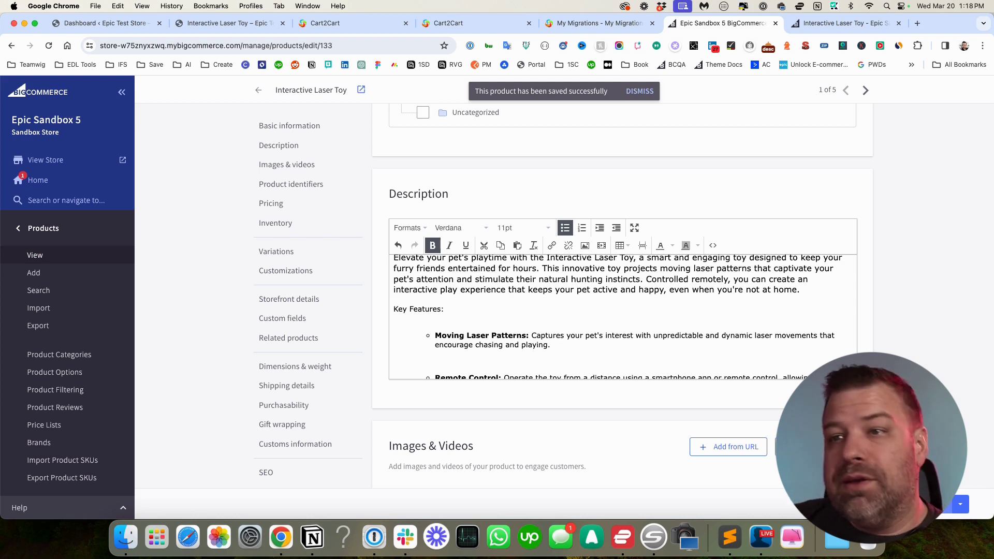
Step: Return to the product list, expand the Bluetooth Dog Collar's SKUs and open that product for editing
{"action": "left_click", "coordinate": [259, 91]}
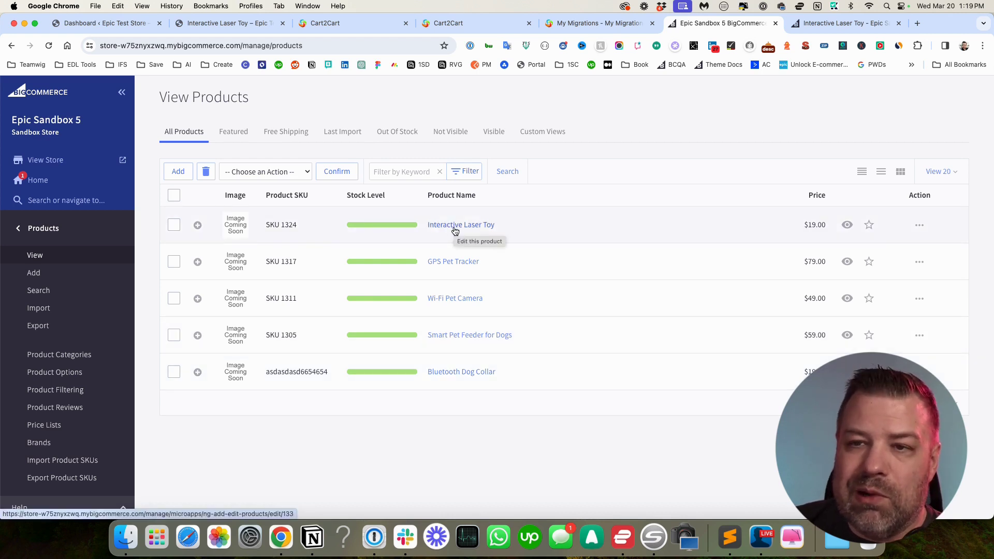
{"action": "left_click", "coordinate": [197, 371]}
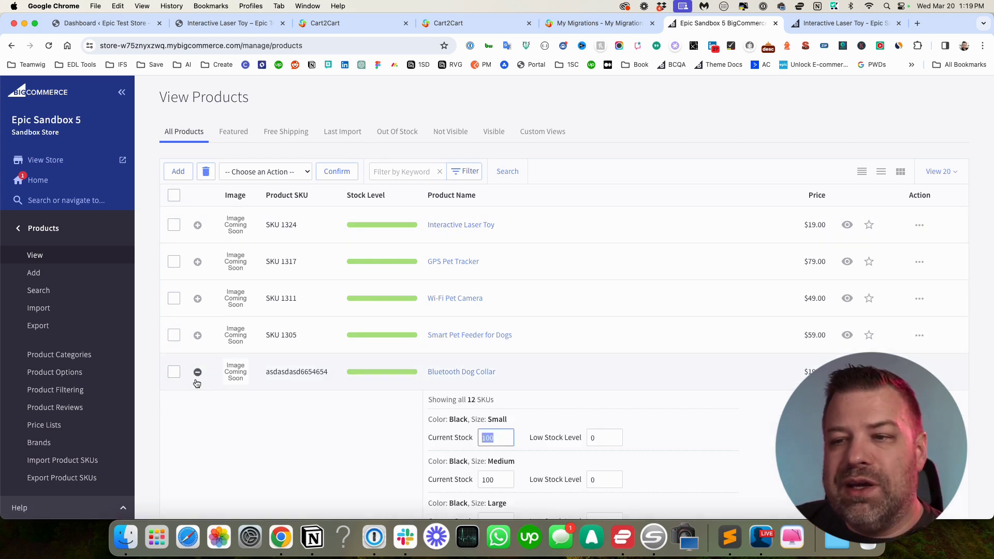
{"action": "left_click", "coordinate": [481, 372]}
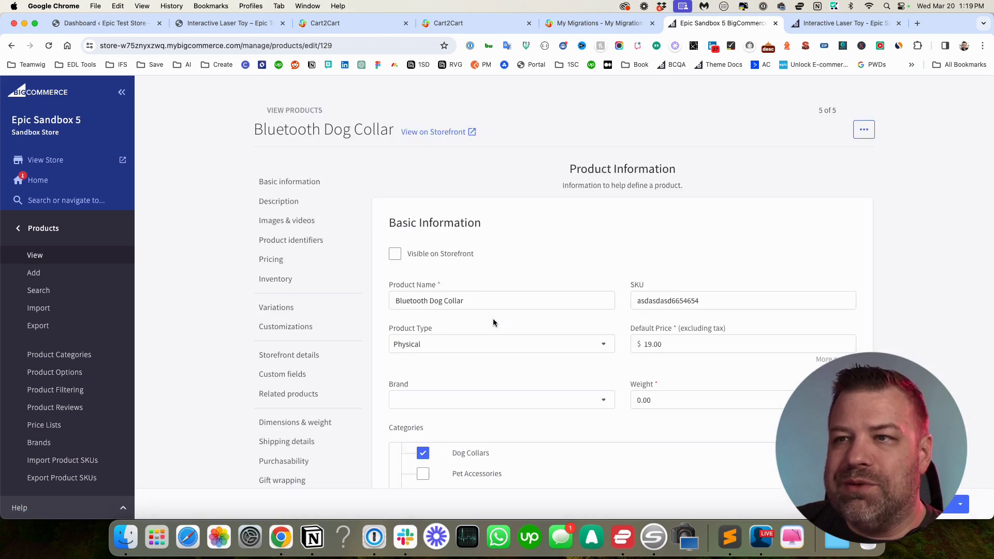
Step: View the Bluetooth Dog Collar on the storefront and select color Black and size Medium
{"action": "left_click", "coordinate": [470, 132]}
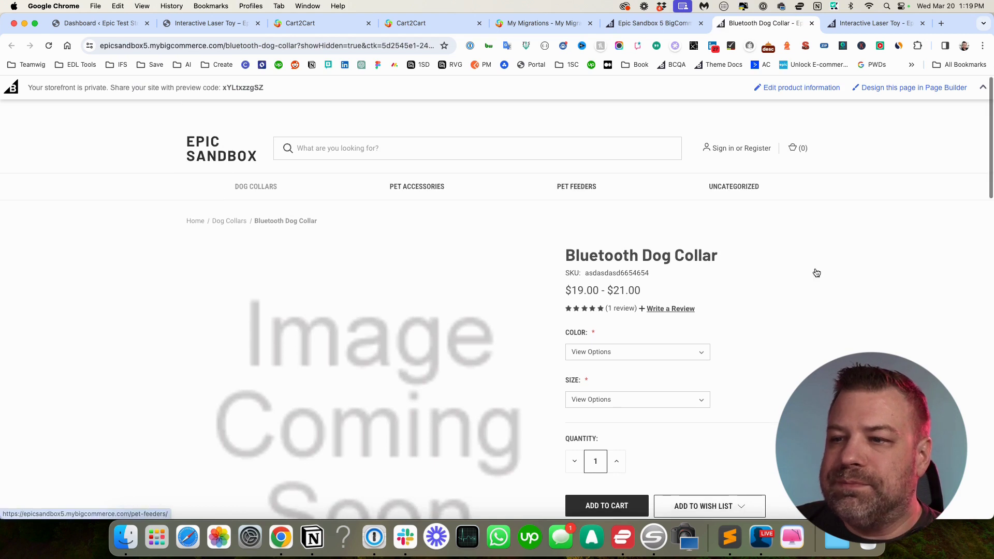
{"action": "scroll", "coordinate": [817, 272], "scroll_direction": "down", "scroll_amount": 3}
{"action": "left_click", "coordinate": [611, 289]}
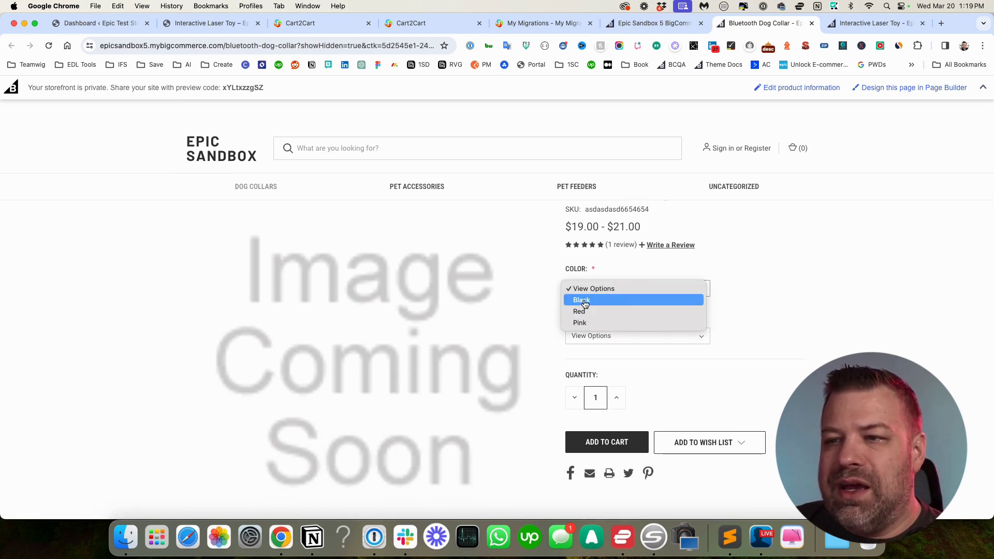
{"action": "left_click", "coordinate": [584, 301]}
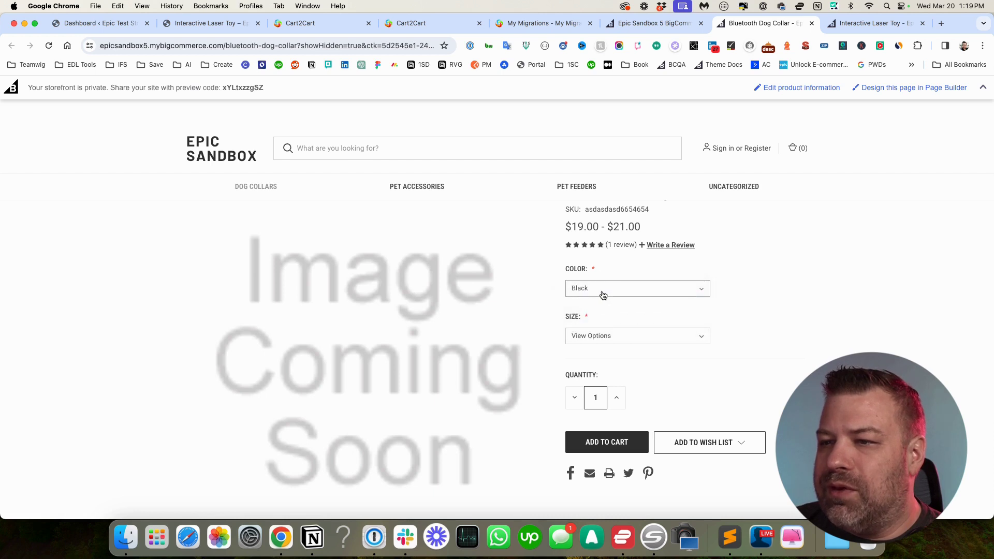
{"action": "left_click", "coordinate": [600, 337]}
{"action": "left_click", "coordinate": [595, 357]}
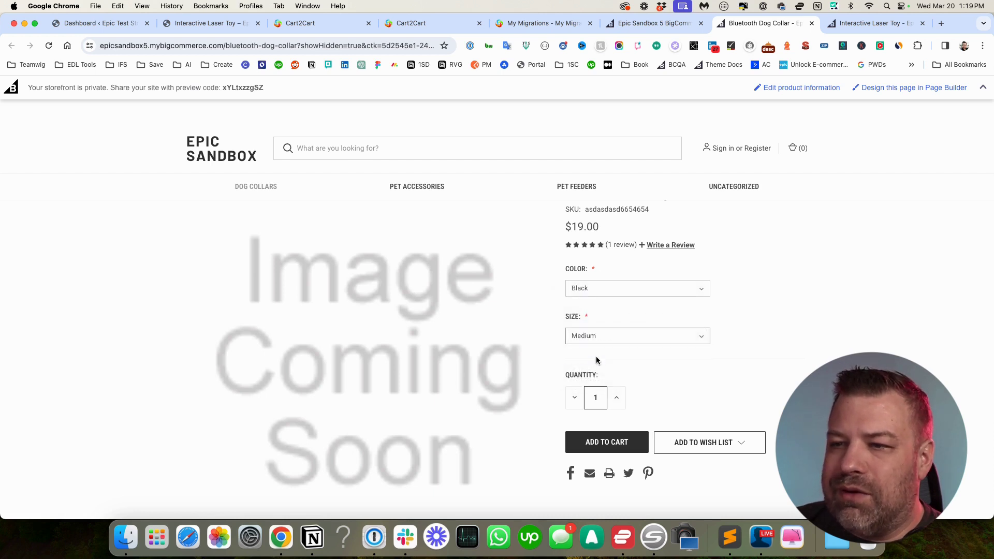
Step: In the Bluetooth Dog Collar's product editor, change the Color and Size variant options to Rectangle List and save the product
{"action": "left_click", "coordinate": [653, 22]}
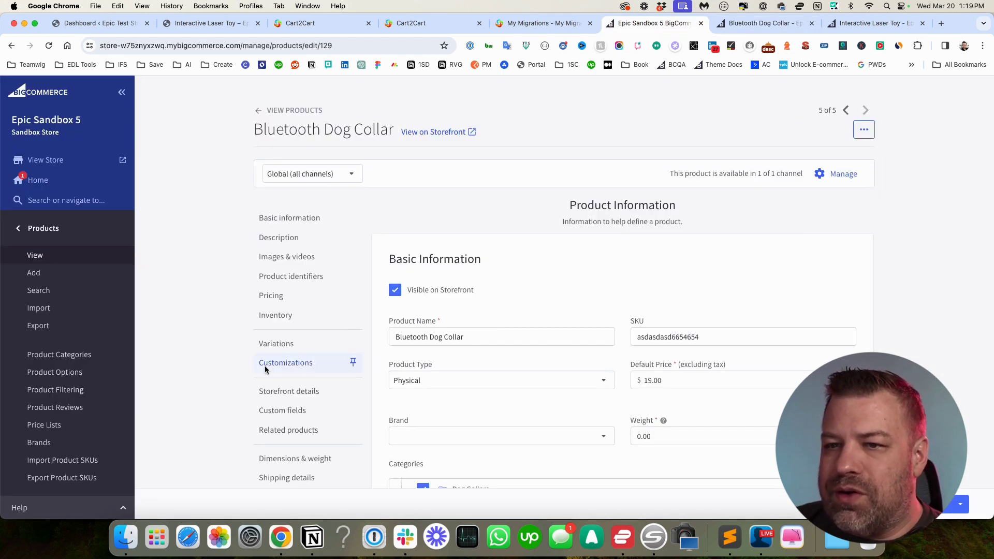
{"action": "left_click", "coordinate": [278, 345]}
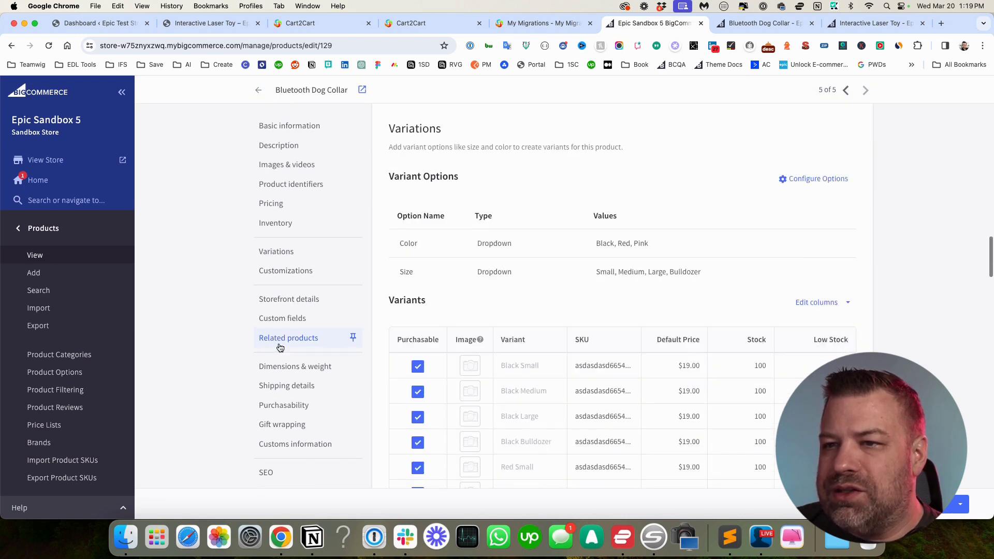
{"action": "left_click", "coordinate": [830, 184]}
{"action": "left_click", "coordinate": [475, 195]}
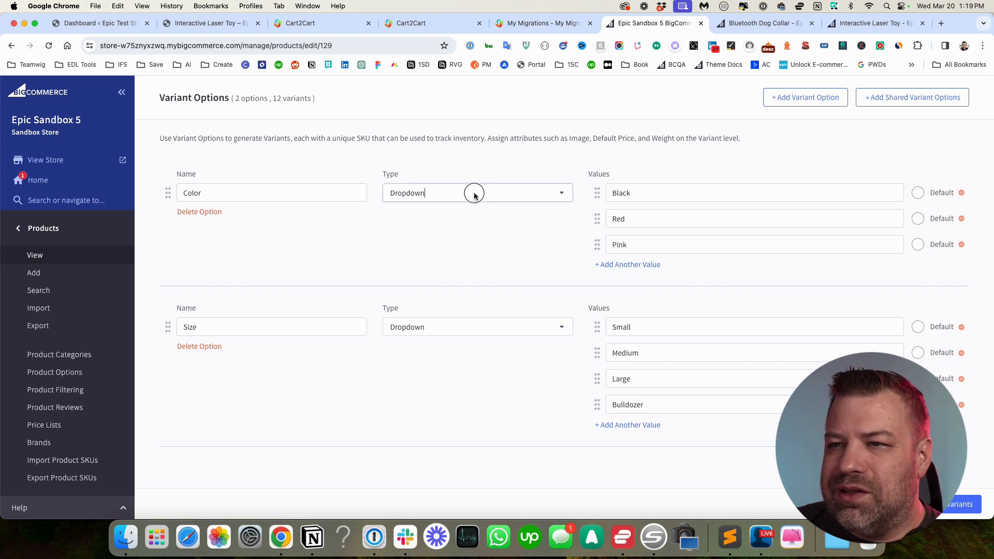
{"action": "left_click", "coordinate": [406, 277]}
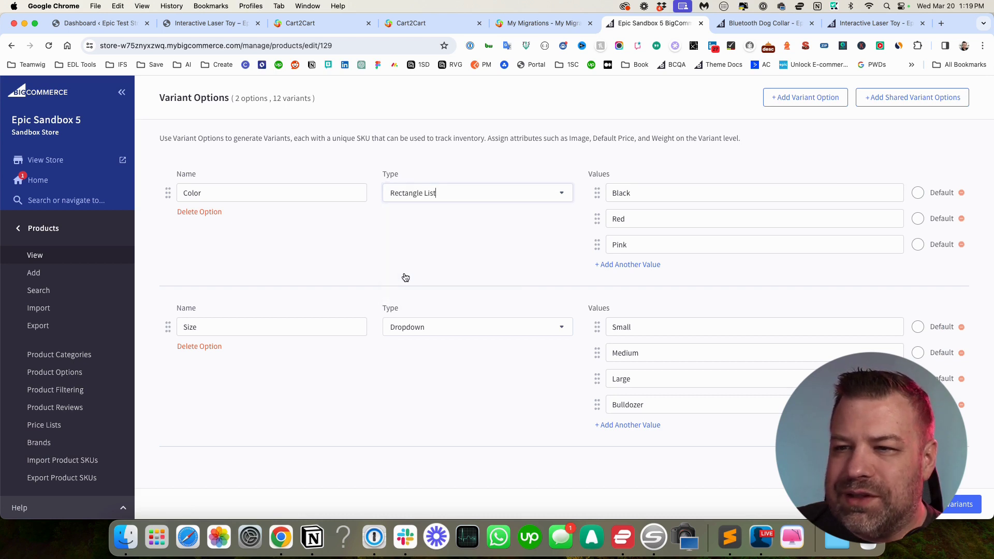
{"action": "left_click", "coordinate": [414, 326]}
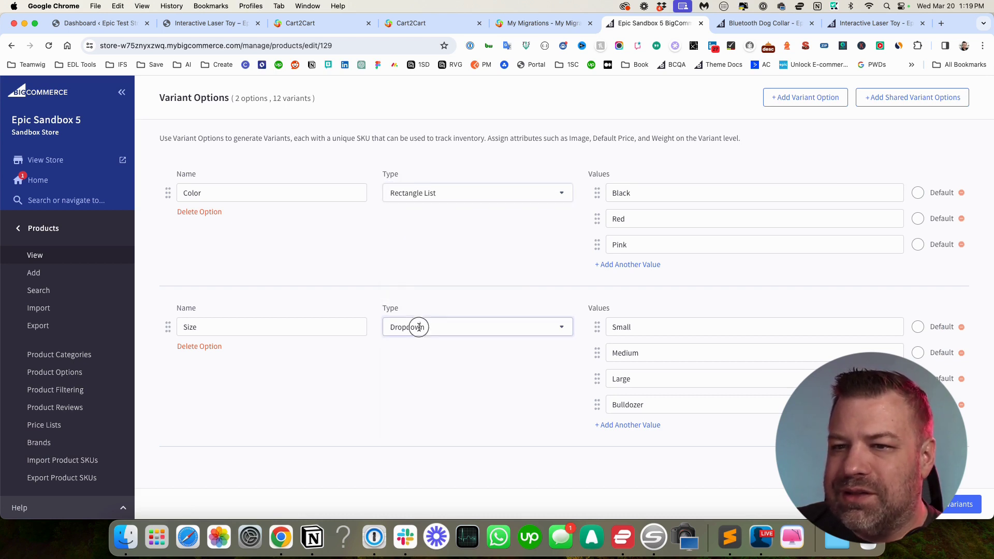
{"action": "left_click", "coordinate": [406, 409]}
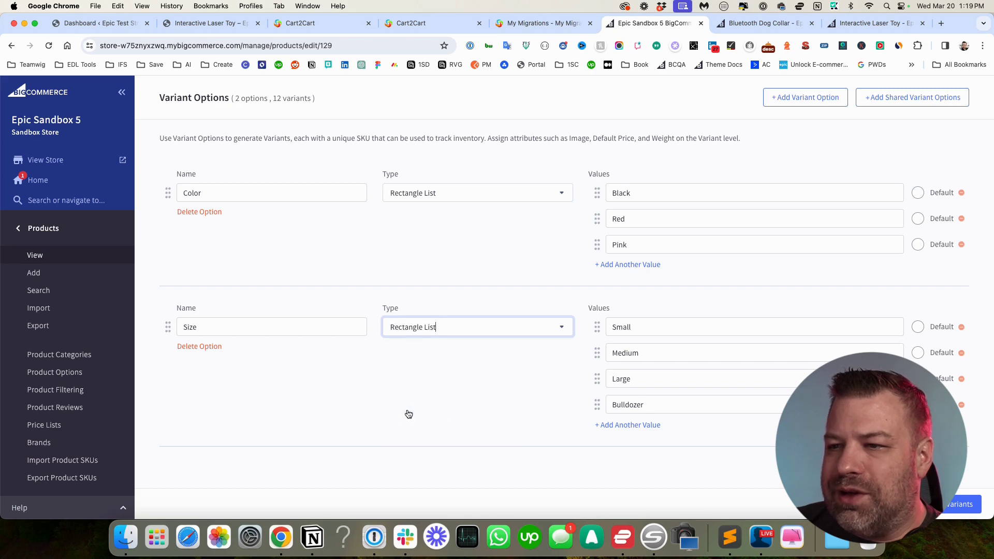
{"action": "left_click", "coordinate": [948, 508]}
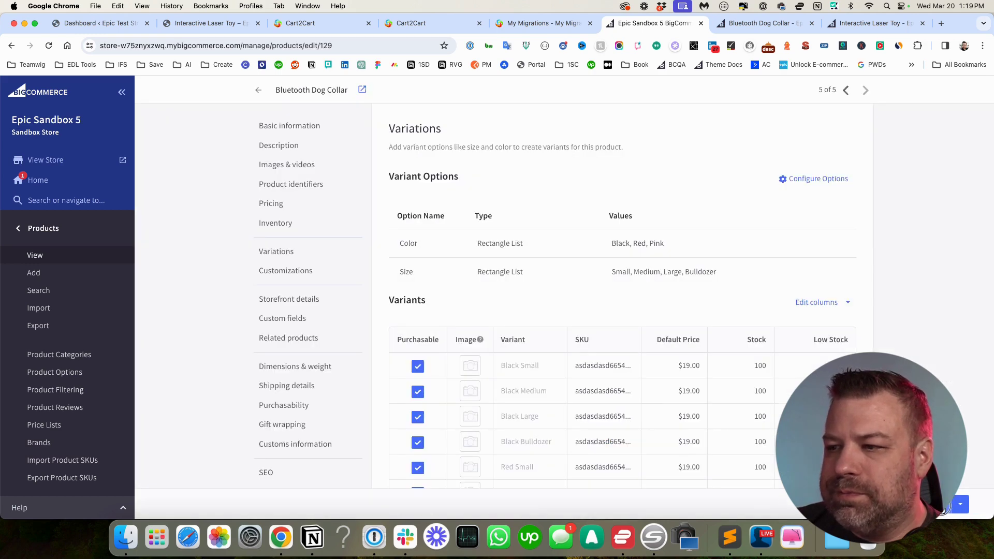
{"action": "left_click", "coordinate": [943, 507]}
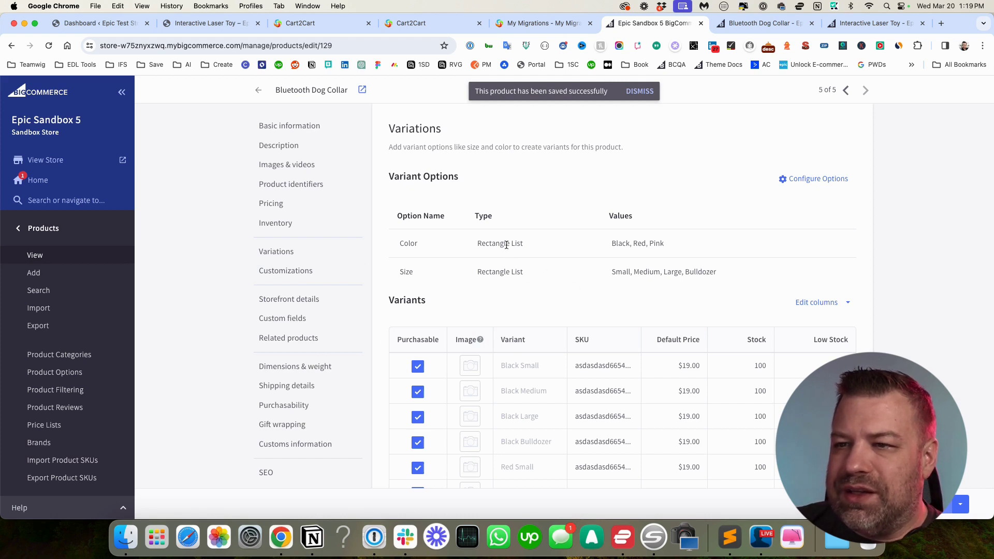
Step: Check the Color option's values in the product editor and reload the Bluetooth Dog Collar's storefront page
{"action": "left_click_drag", "start_coordinate": [667, 244], "coordinate": [610, 241]}
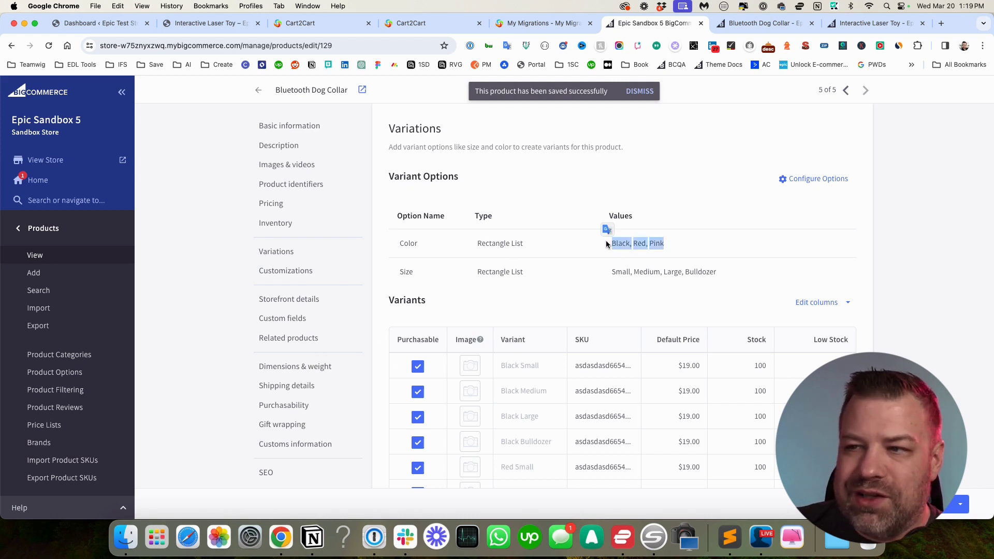
{"action": "left_click", "coordinate": [761, 22]}
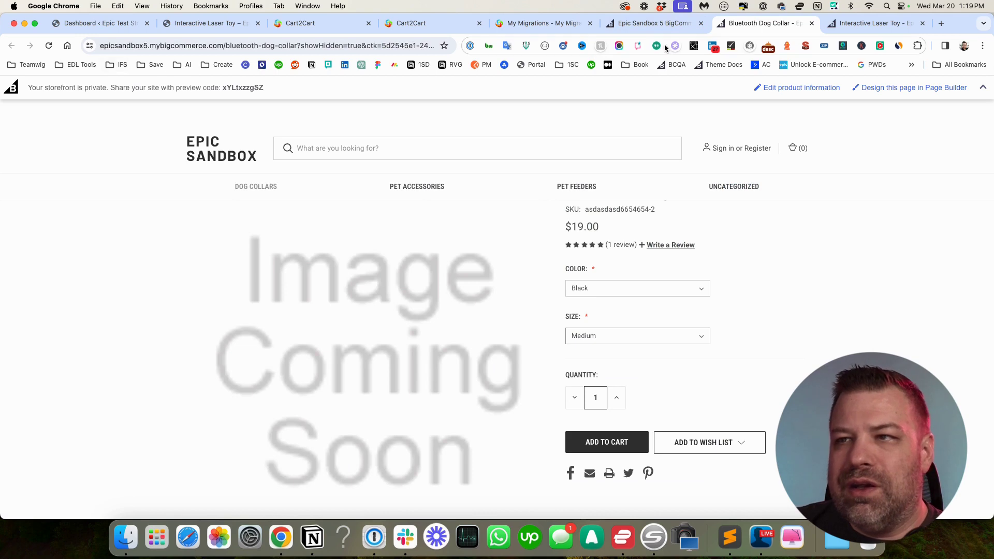
{"action": "left_click", "coordinate": [667, 24]}
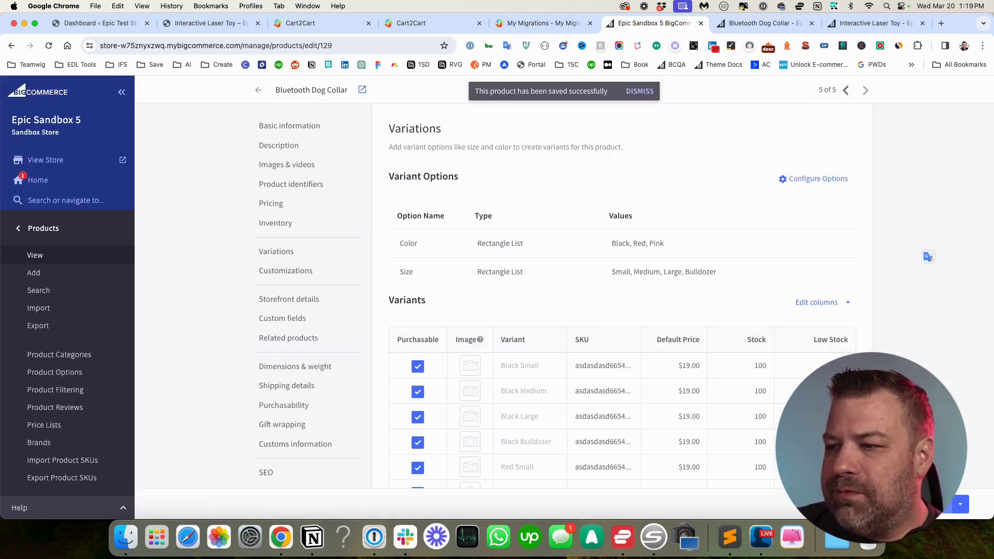
{"action": "left_click", "coordinate": [761, 23]}
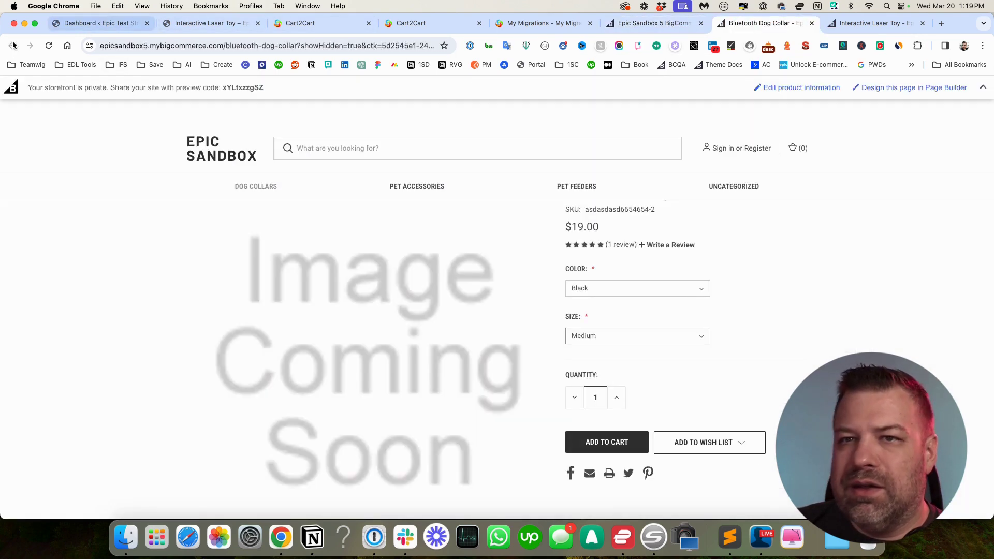
{"action": "left_click", "coordinate": [48, 45]}
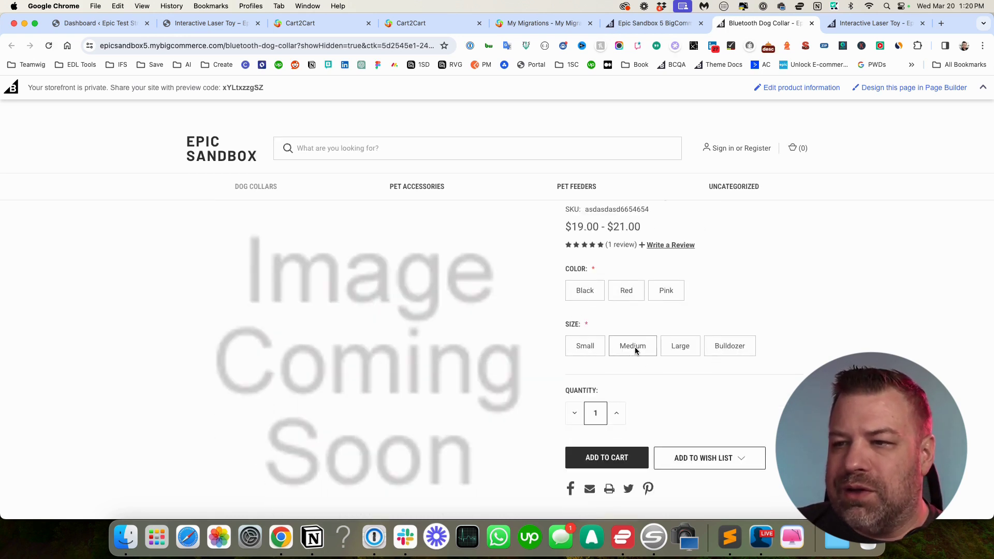
Step: Try different color and size combinations on the storefront page, ending with Black and Small
{"action": "left_click", "coordinate": [635, 349]}
{"action": "left_click", "coordinate": [684, 346]}
{"action": "left_click", "coordinate": [720, 346]}
{"action": "left_click", "coordinate": [585, 291]}
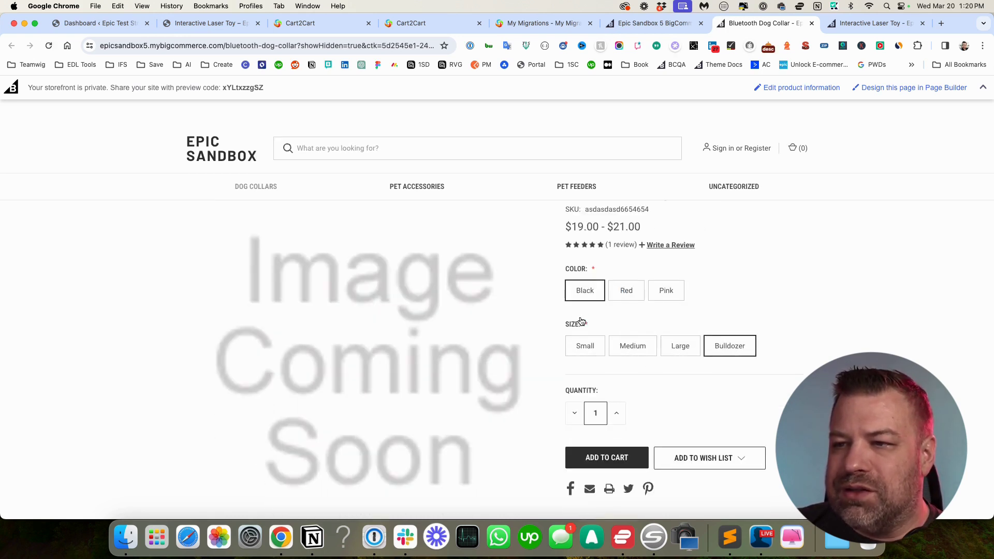
{"action": "left_click", "coordinate": [625, 290]}
{"action": "left_click", "coordinate": [584, 342]}
{"action": "left_click", "coordinate": [584, 290]}
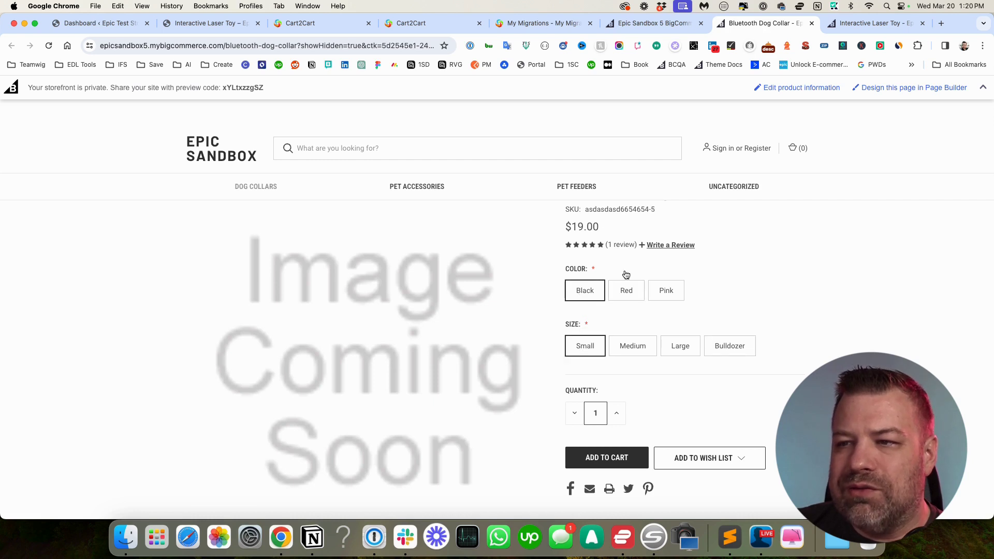
{"action": "scroll", "coordinate": [641, 321], "scroll_direction": "up", "scroll_amount": 2}
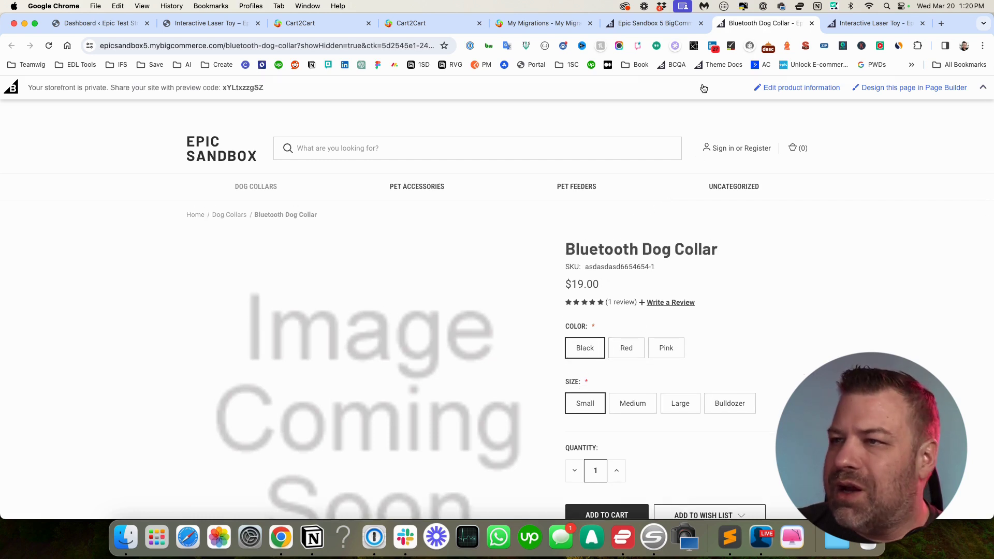
Step: Go back to the product editor and review the variant options and each variant's default price and stock
{"action": "left_click", "coordinate": [654, 23]}
{"action": "scroll", "coordinate": [647, 163], "scroll_direction": "down", "scroll_amount": 3}
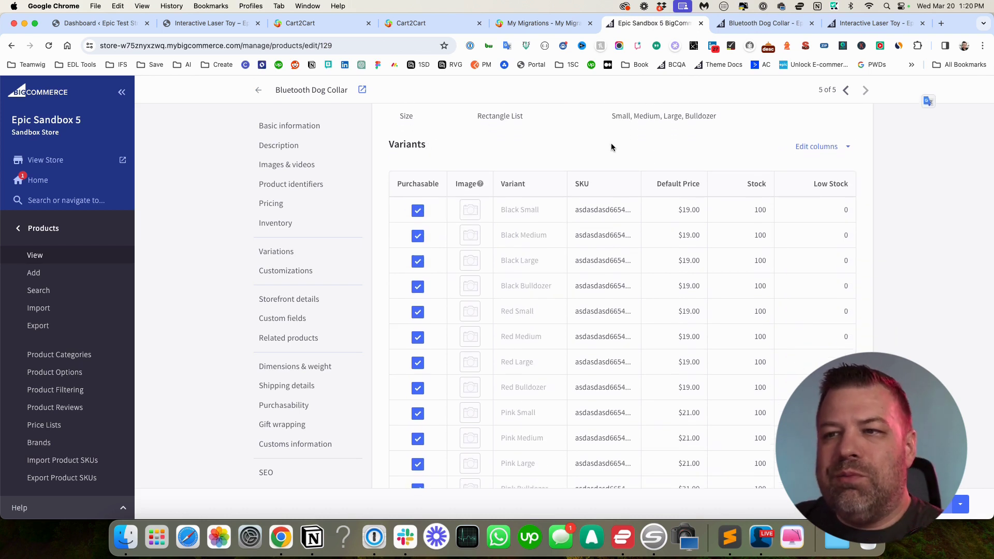
{"action": "scroll", "coordinate": [608, 146], "scroll_direction": "up", "scroll_amount": 2}
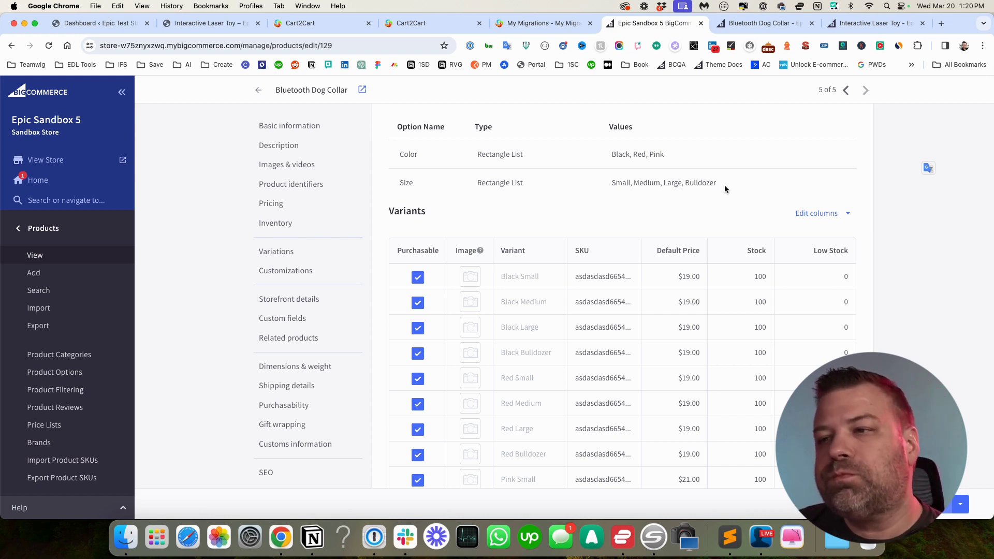
{"action": "left_click_drag", "start_coordinate": [725, 187], "coordinate": [402, 145]}
{"action": "scroll", "coordinate": [574, 281], "scroll_direction": "down", "scroll_amount": 3}
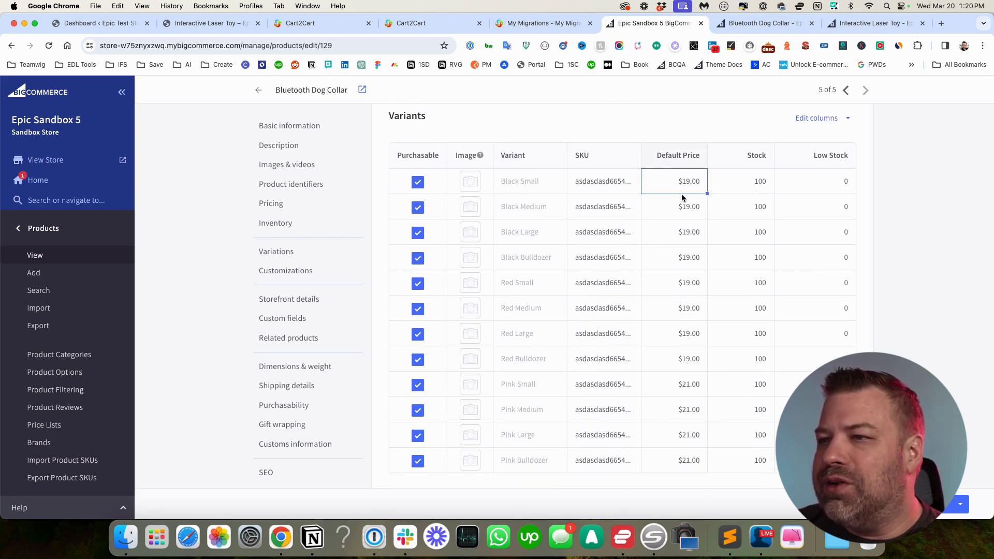
{"action": "left_click", "coordinate": [737, 191]}
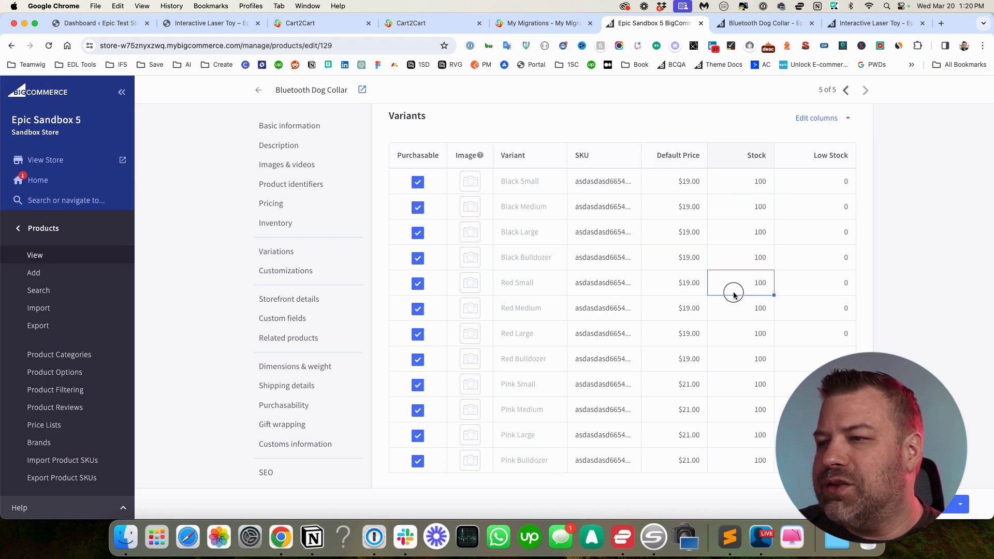
Step: Compare the default prices of the Pink variants with the other colors in the variants table, and check the SKU column
{"action": "left_click", "coordinate": [732, 410]}
{"action": "scroll", "coordinate": [673, 311], "scroll_direction": "up", "scroll_amount": 1}
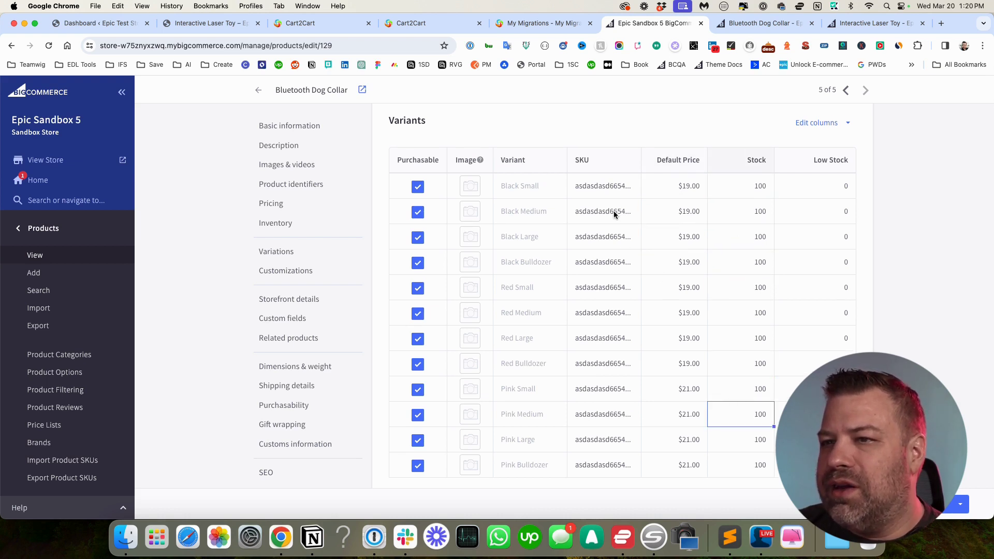
{"action": "scroll", "coordinate": [624, 254], "scroll_direction": "down", "scroll_amount": 2}
{"action": "left_click", "coordinate": [690, 257]}
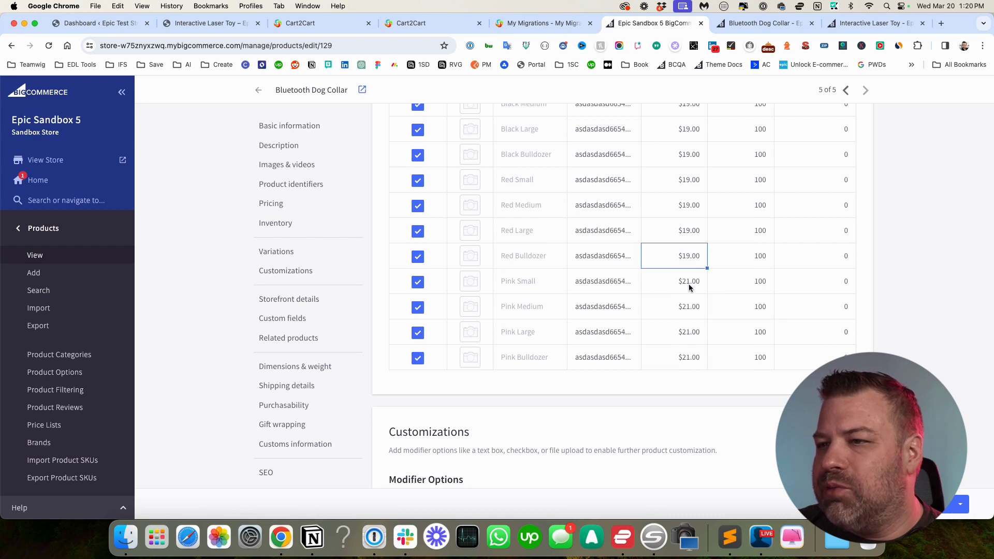
{"action": "left_click", "coordinate": [690, 288]}
{"action": "left_click", "coordinate": [682, 308]}
{"action": "left_click", "coordinate": [681, 332]}
{"action": "left_click", "coordinate": [680, 356]}
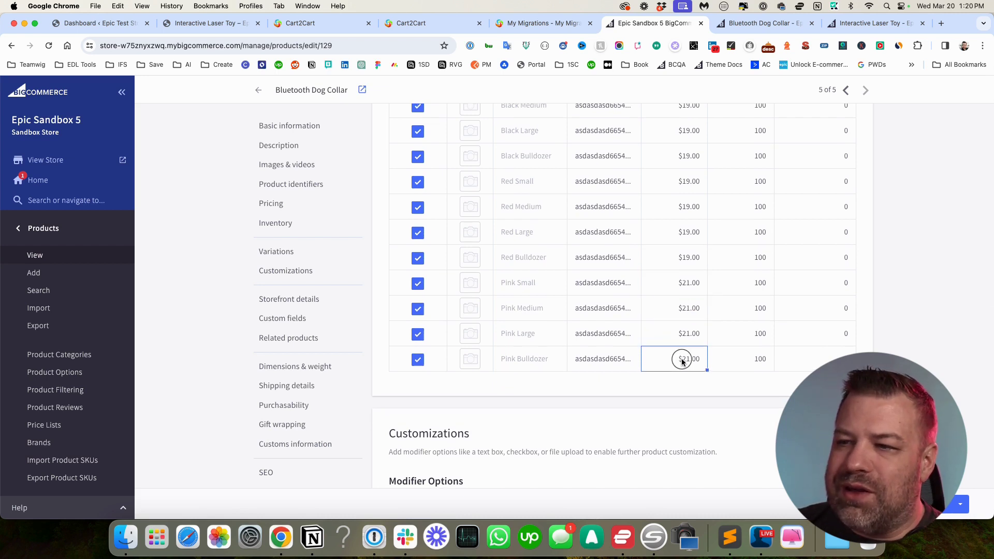
{"action": "scroll", "coordinate": [680, 357], "scroll_direction": "up", "scroll_amount": 2}
{"action": "left_click", "coordinate": [682, 362]}
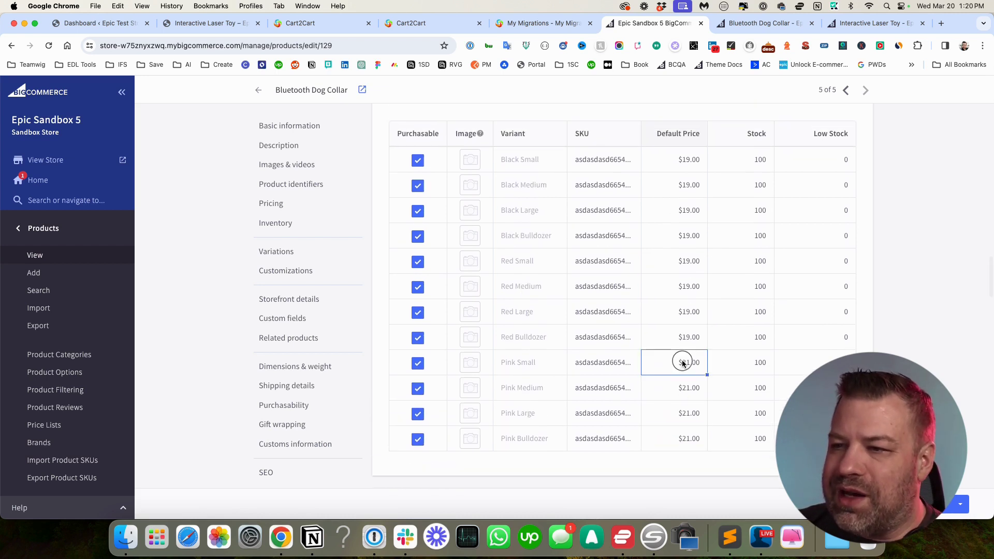
{"action": "left_click", "coordinate": [676, 392]}
{"action": "left_click", "coordinate": [671, 414]}
{"action": "scroll", "coordinate": [671, 414], "scroll_direction": "up", "scroll_amount": 1}
{"action": "left_click", "coordinate": [593, 220]}
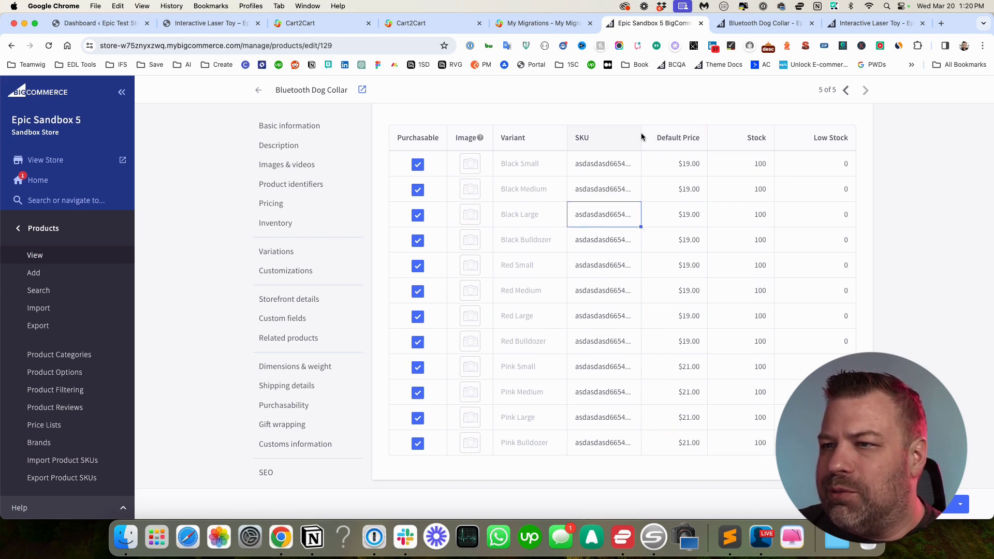
Step: Switch to the WooCommerce store, return to its shop page and open the Bluetooth Dog Collar product
{"action": "left_click", "coordinate": [194, 24]}
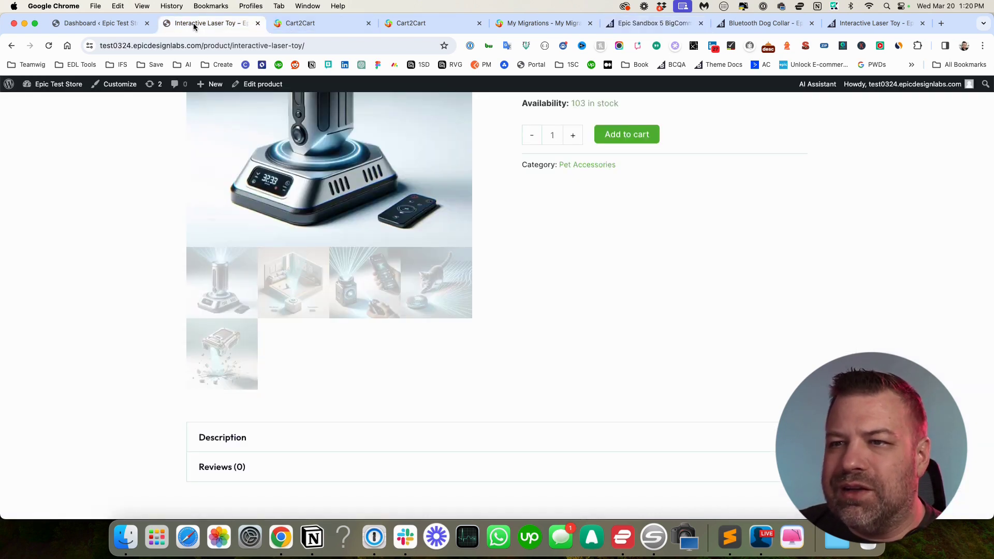
{"action": "scroll", "coordinate": [440, 275], "scroll_direction": "up", "scroll_amount": 5}
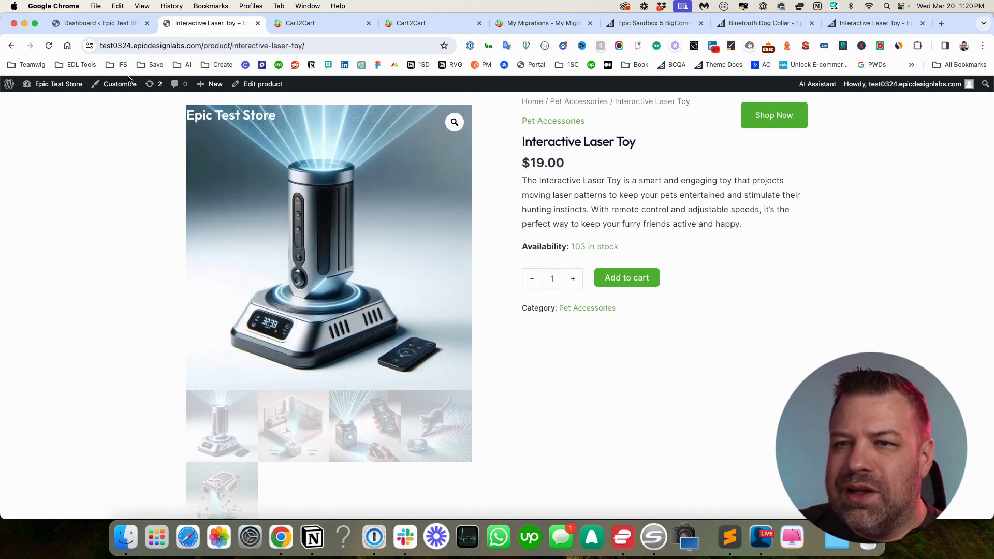
{"action": "left_click", "coordinate": [11, 46]}
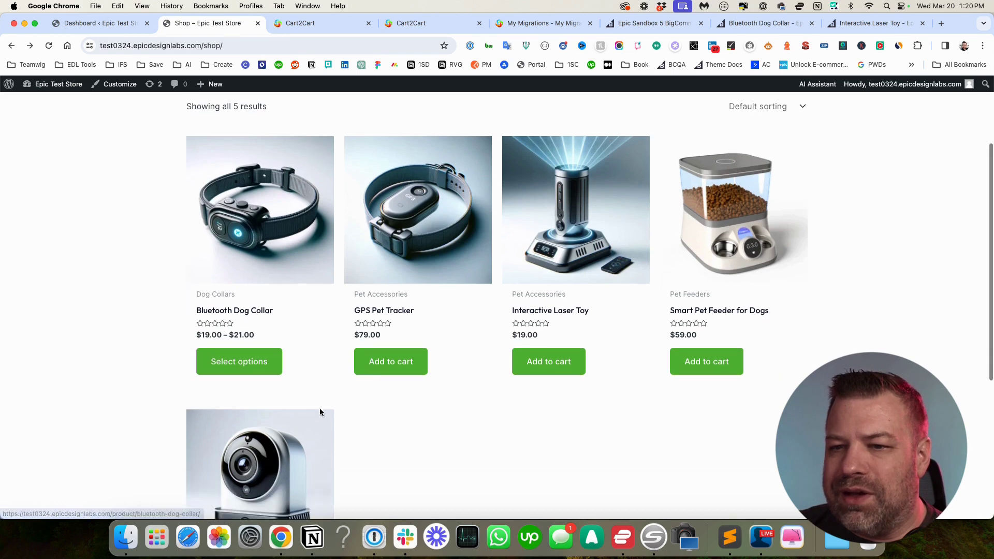
{"action": "scroll", "coordinate": [319, 408], "scroll_direction": "down", "scroll_amount": 2}
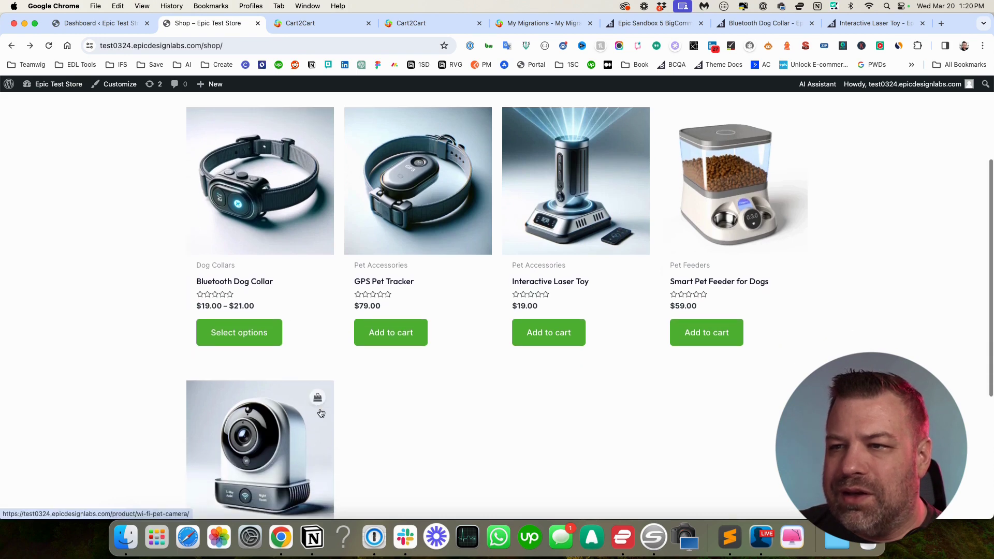
{"action": "left_click", "coordinate": [280, 215]}
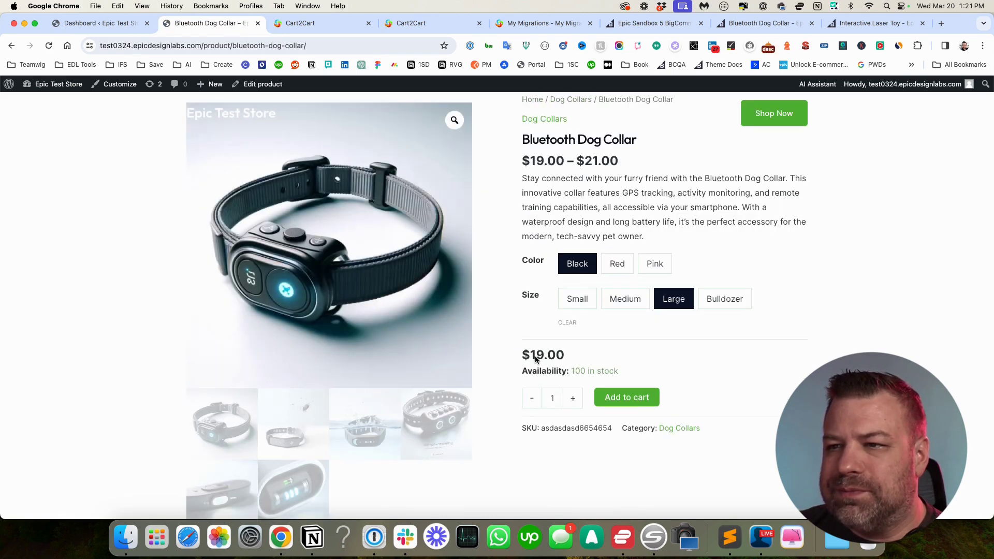
Step: Check the SKU for different color and size combinations on the WooCommerce product page, ending with Red and Small
{"action": "left_click", "coordinate": [616, 264]}
{"action": "left_click", "coordinate": [584, 298]}
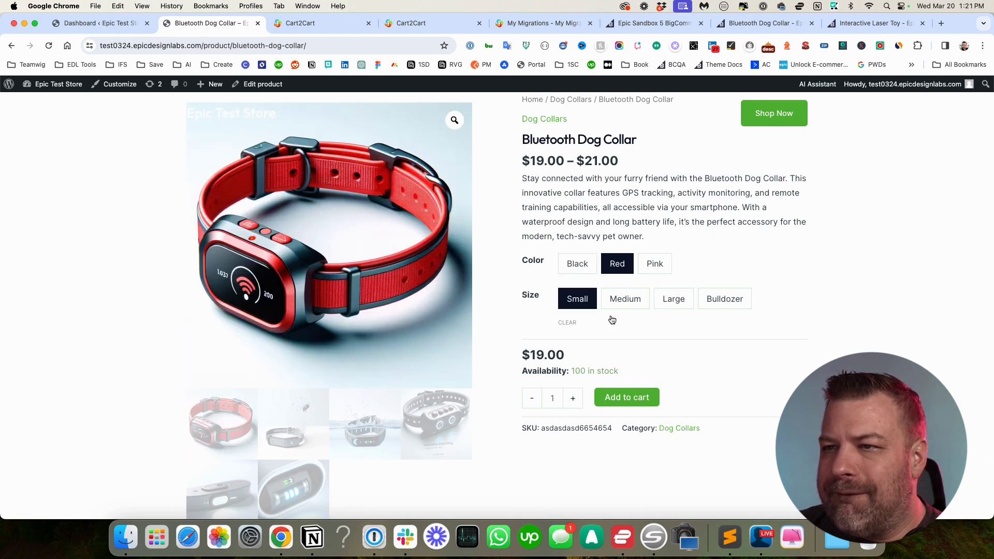
{"action": "scroll", "coordinate": [633, 327], "scroll_direction": "down", "scroll_amount": 3}
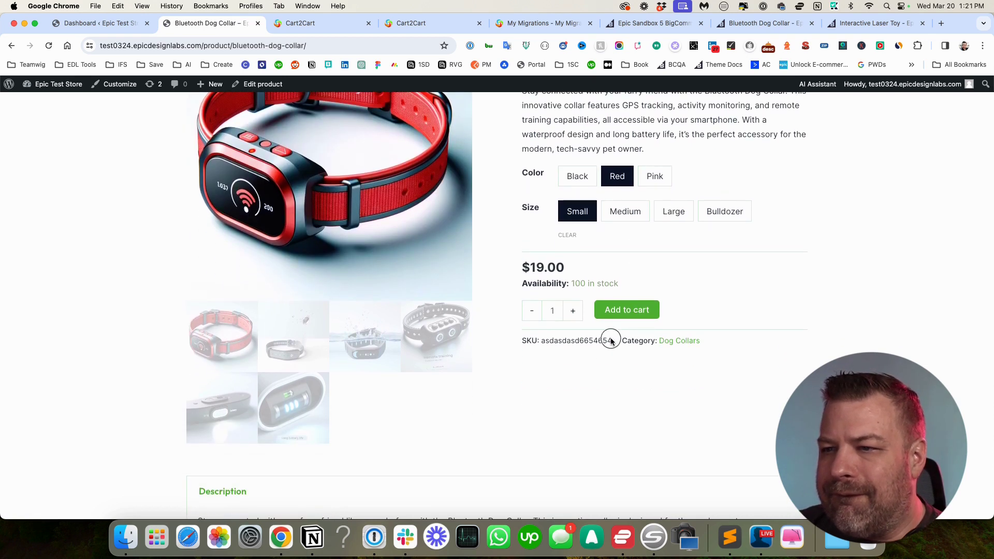
{"action": "left_click_drag", "start_coordinate": [611, 340], "coordinate": [545, 344]}
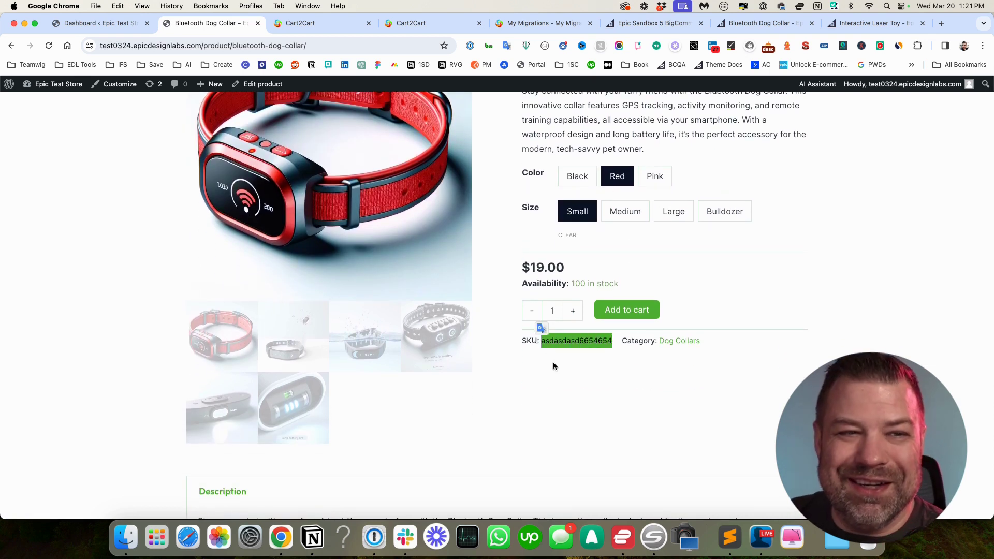
{"action": "left_click", "coordinate": [629, 213]}
{"action": "left_click", "coordinate": [674, 213]}
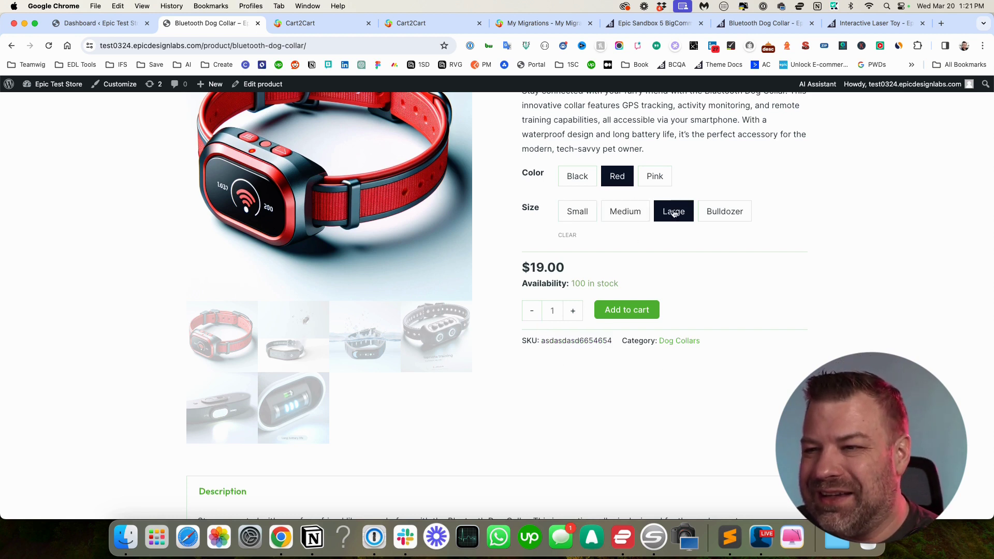
{"action": "left_click", "coordinate": [580, 181]}
{"action": "left_click", "coordinate": [580, 212]}
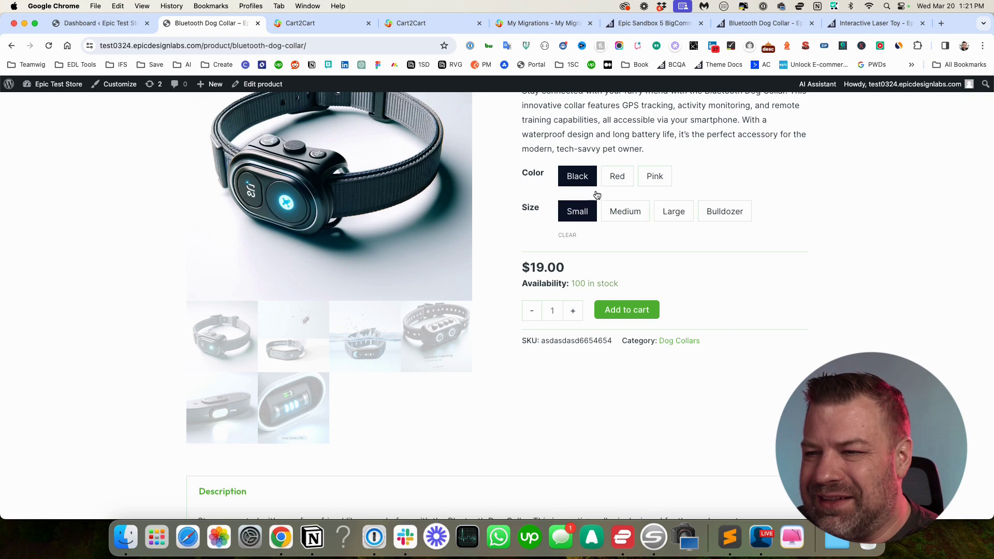
{"action": "left_click", "coordinate": [617, 186]}
Step: Glance at the BigCommerce storefront page, and recheck the WooCommerce SKU with Black and Medium and with Red in different sizes
{"action": "left_click", "coordinate": [766, 23]}
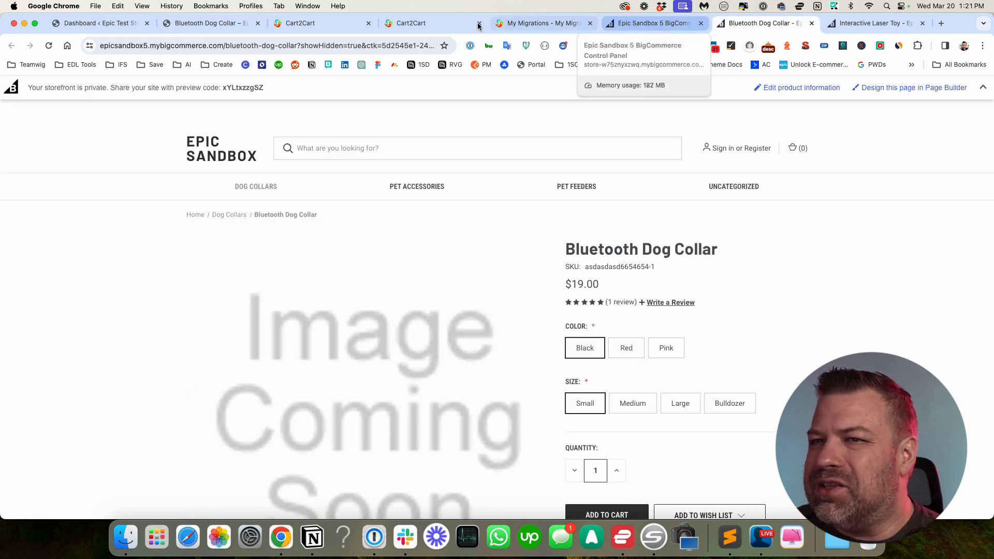
{"action": "left_click", "coordinate": [222, 23]}
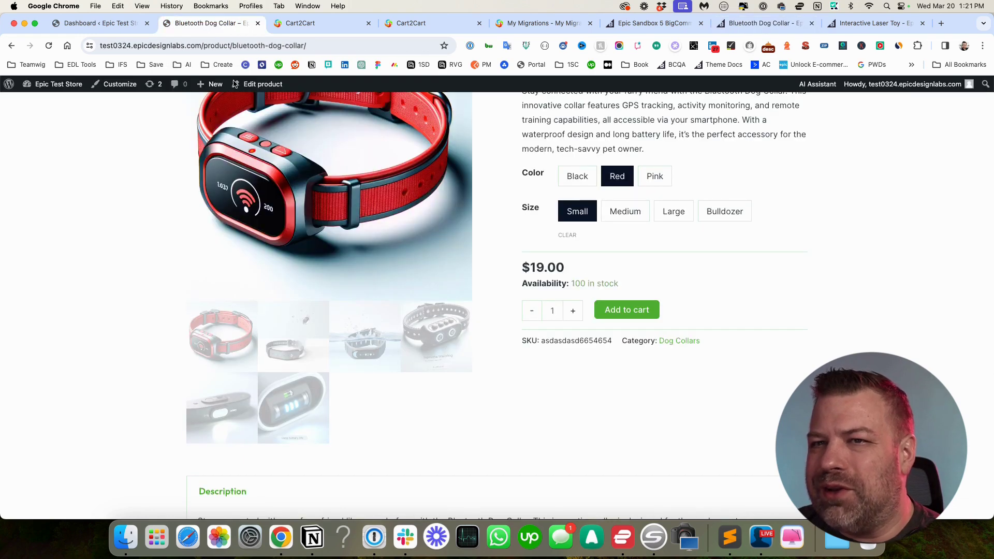
{"action": "left_click", "coordinate": [586, 182]}
{"action": "left_click", "coordinate": [614, 206]}
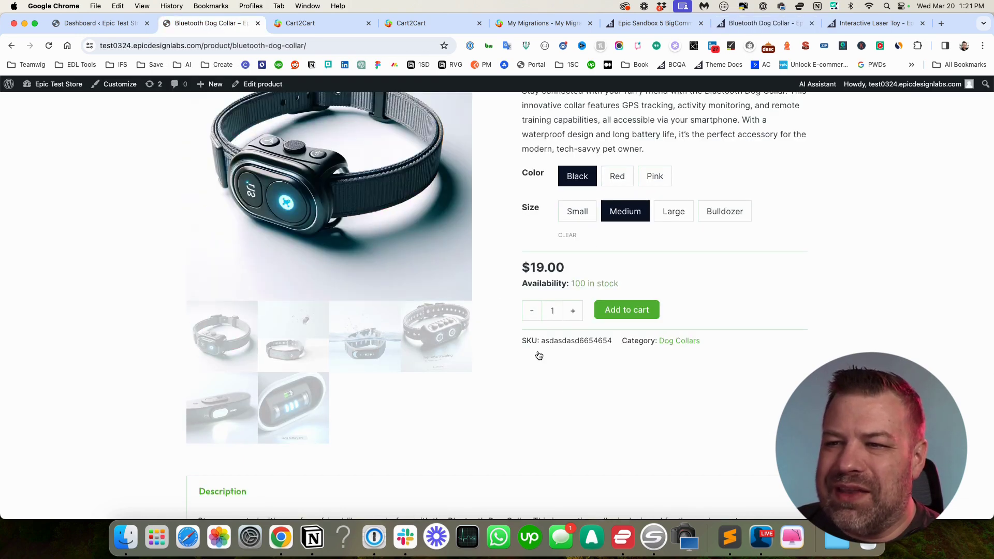
{"action": "left_click_drag", "start_coordinate": [613, 341], "coordinate": [541, 340]}
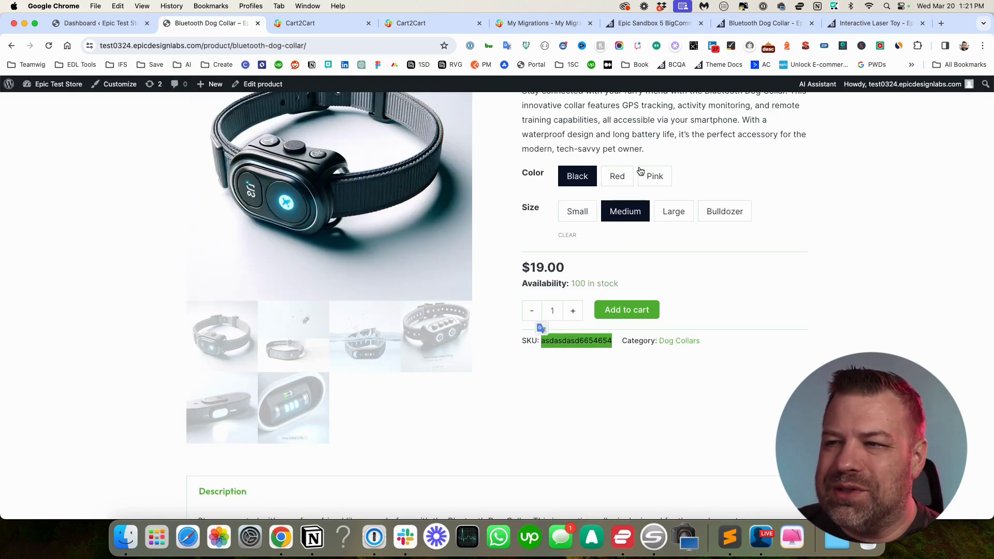
{"action": "left_click", "coordinate": [617, 176]}
{"action": "left_click", "coordinate": [674, 211]}
{"action": "left_click", "coordinate": [571, 215]}
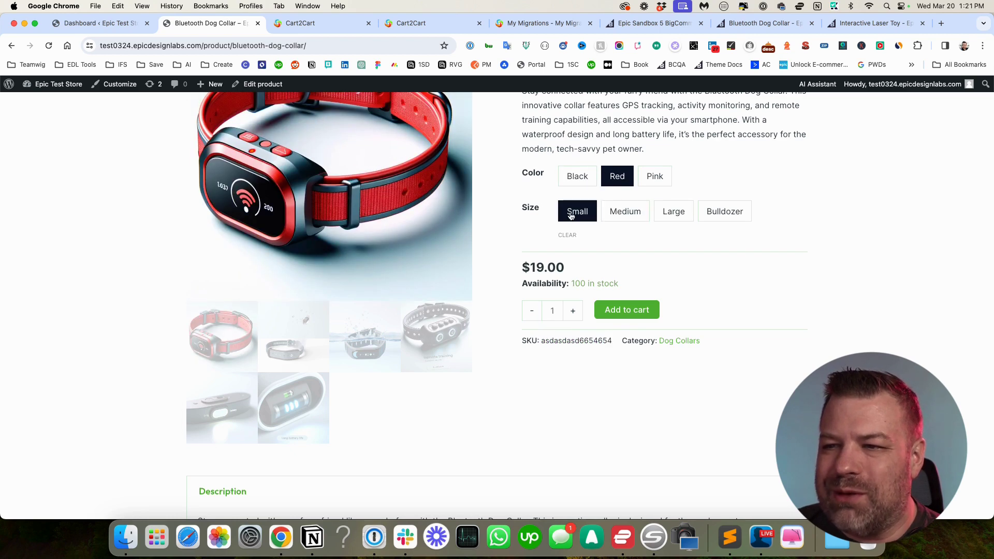
Step: Check the Black Small variant's SKU in the BigCommerce product editor, and reload the storefront page to inspect the product's base SKU
{"action": "left_click", "coordinate": [641, 24]}
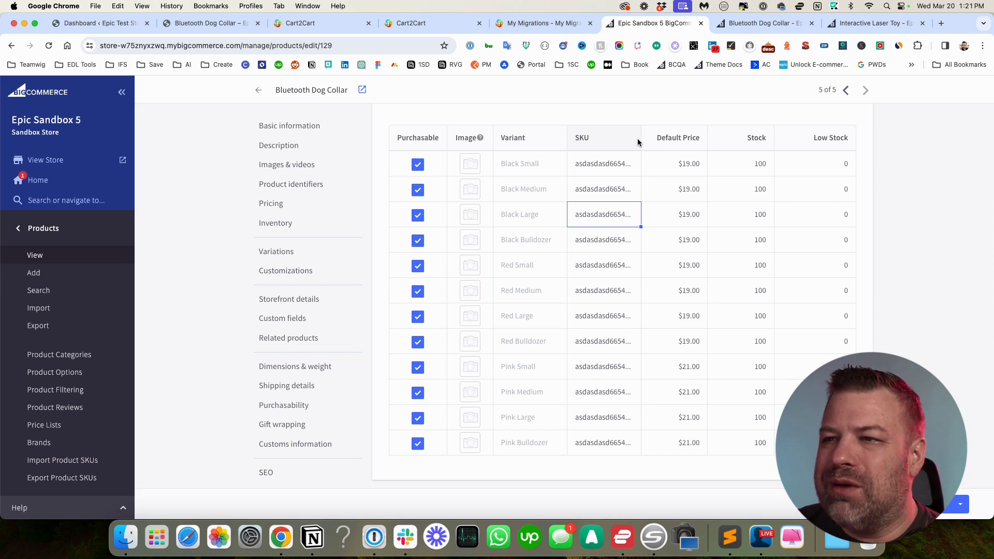
{"action": "left_click", "coordinate": [611, 165]}
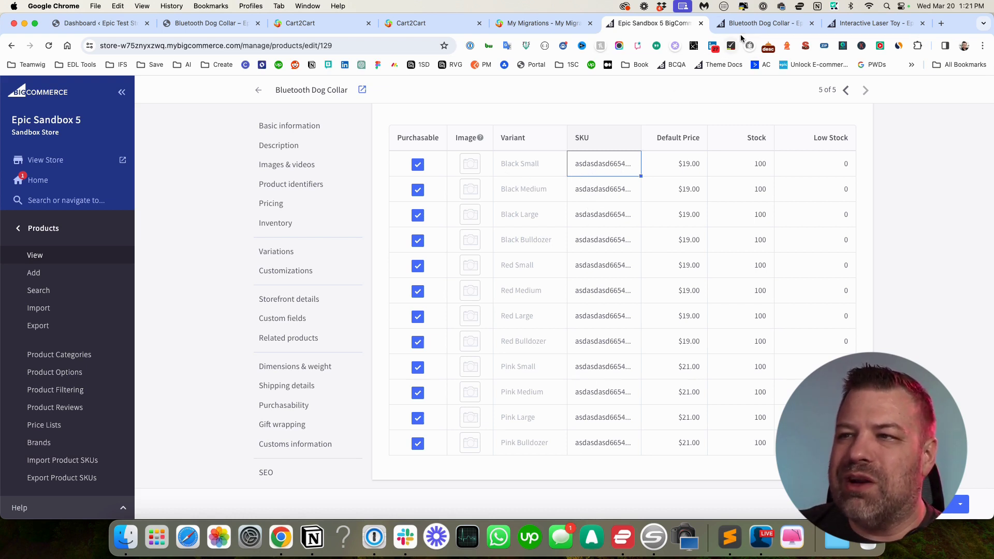
{"action": "left_click", "coordinate": [755, 24]}
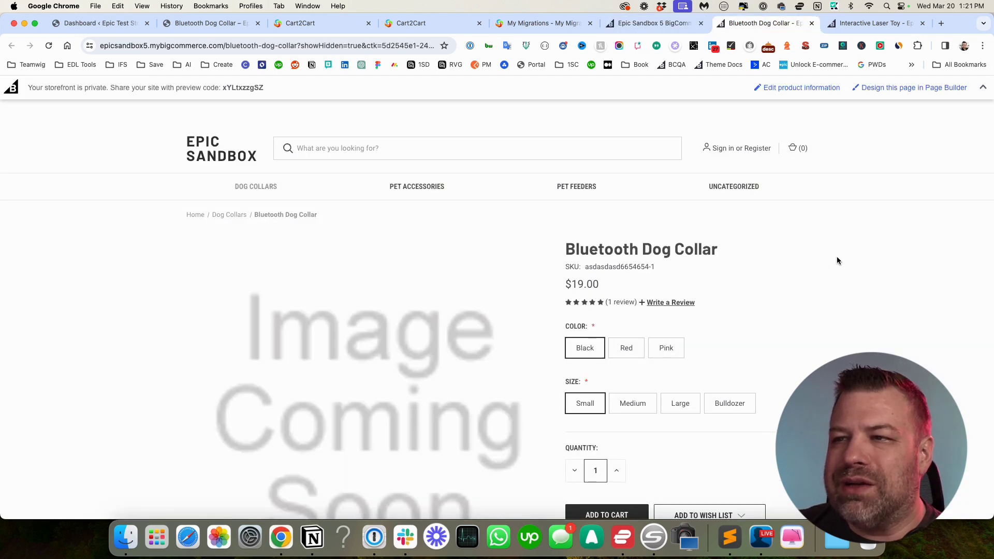
{"action": "scroll", "coordinate": [836, 256], "scroll_direction": "down", "scroll_amount": 2}
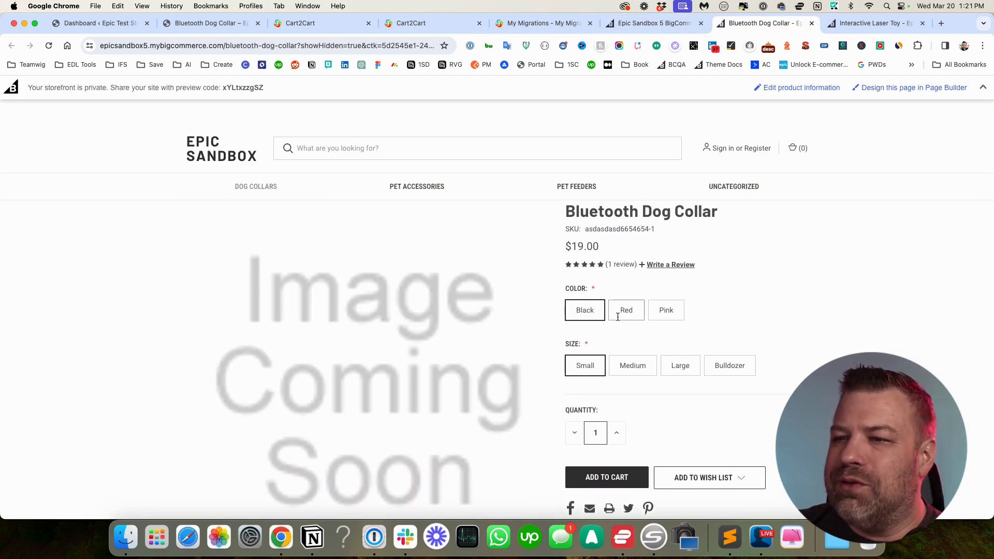
{"action": "left_click", "coordinate": [49, 45]}
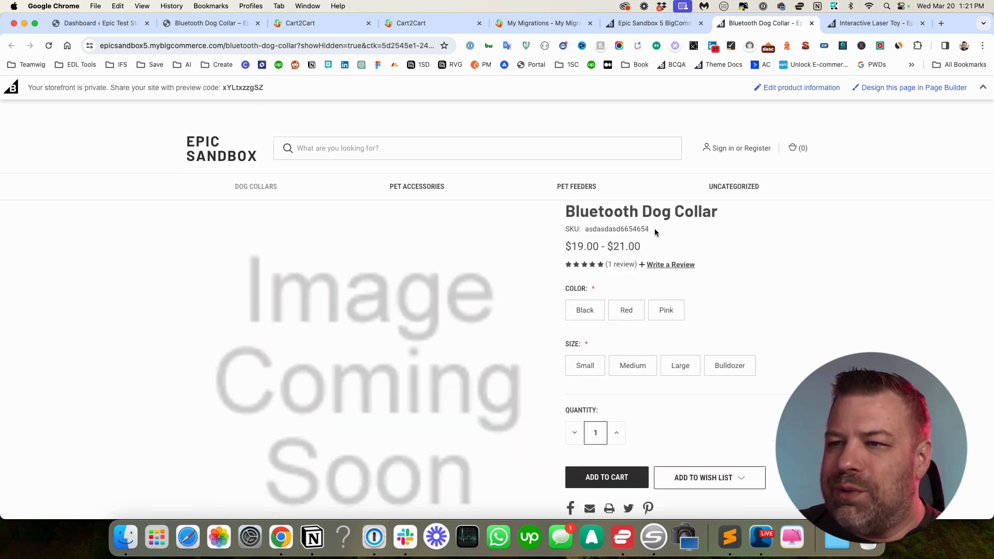
{"action": "left_click_drag", "start_coordinate": [654, 230], "coordinate": [584, 230]}
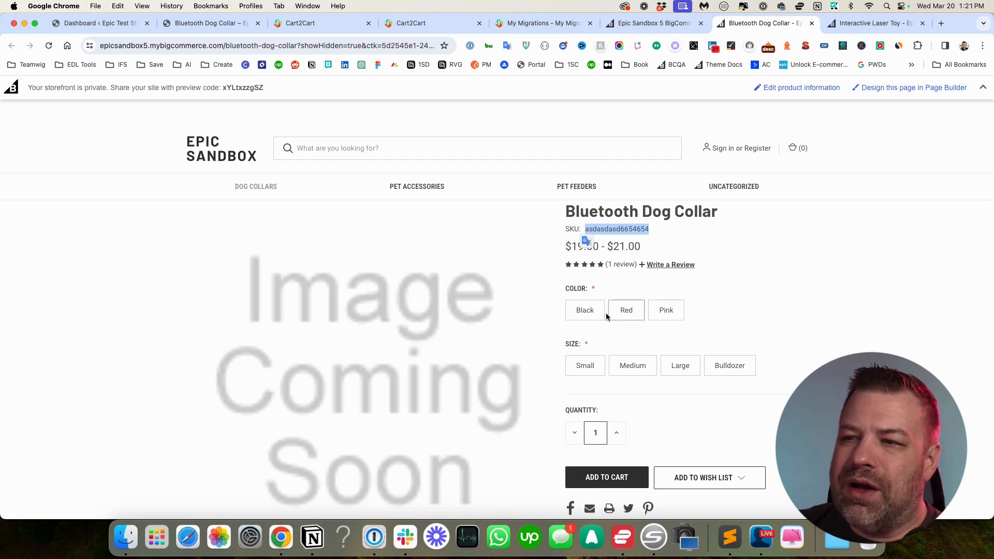
Step: Select Black on the storefront page and check the SKU for Small, Medium, Large and Bulldozer
{"action": "left_click", "coordinate": [585, 313]}
{"action": "left_click", "coordinate": [586, 369]}
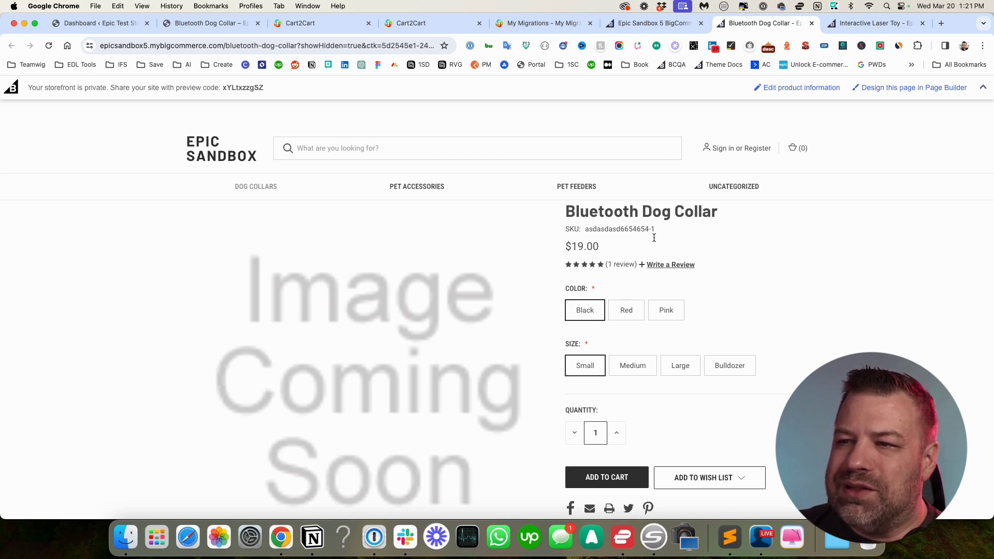
{"action": "left_click_drag", "start_coordinate": [654, 230], "coordinate": [586, 229]}
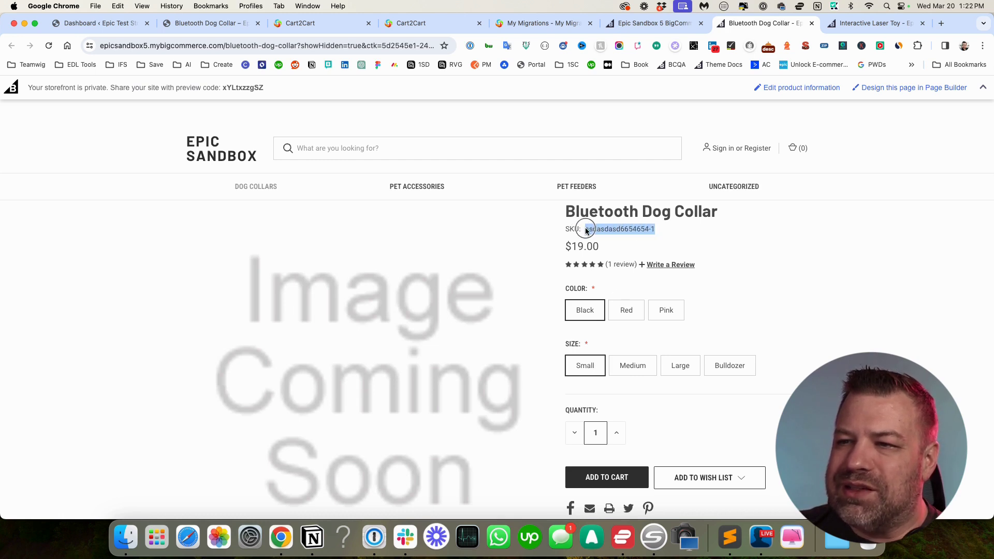
{"action": "left_click", "coordinate": [629, 369]}
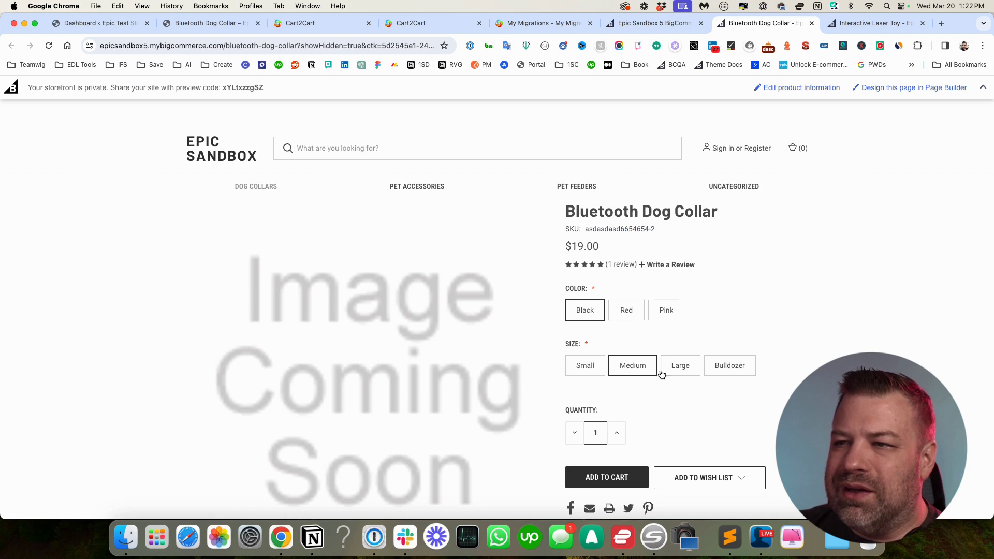
{"action": "left_click", "coordinate": [684, 373]}
{"action": "left_click", "coordinate": [723, 371]}
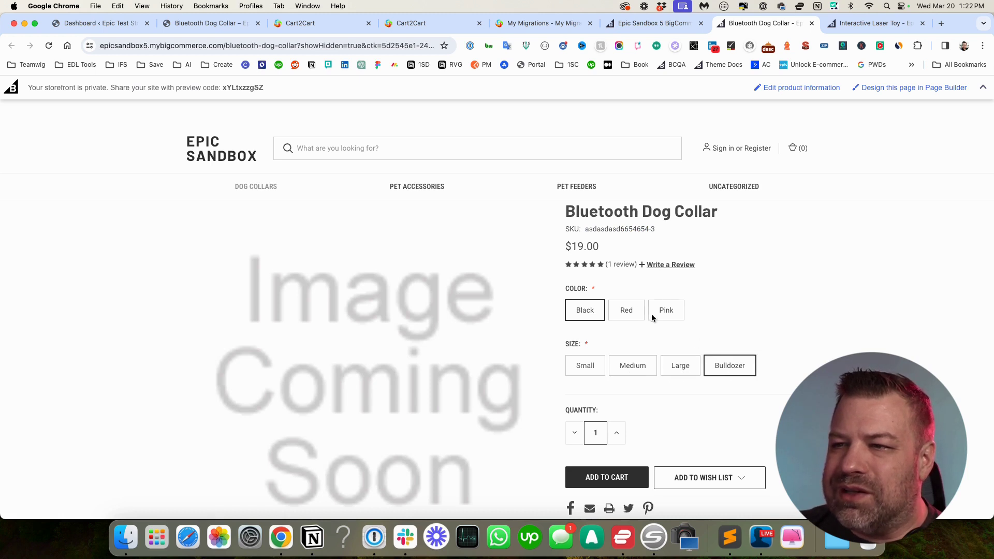
Step: Select Red and check the storefront SKU for Small, Medium and Large
{"action": "left_click", "coordinate": [625, 310]}
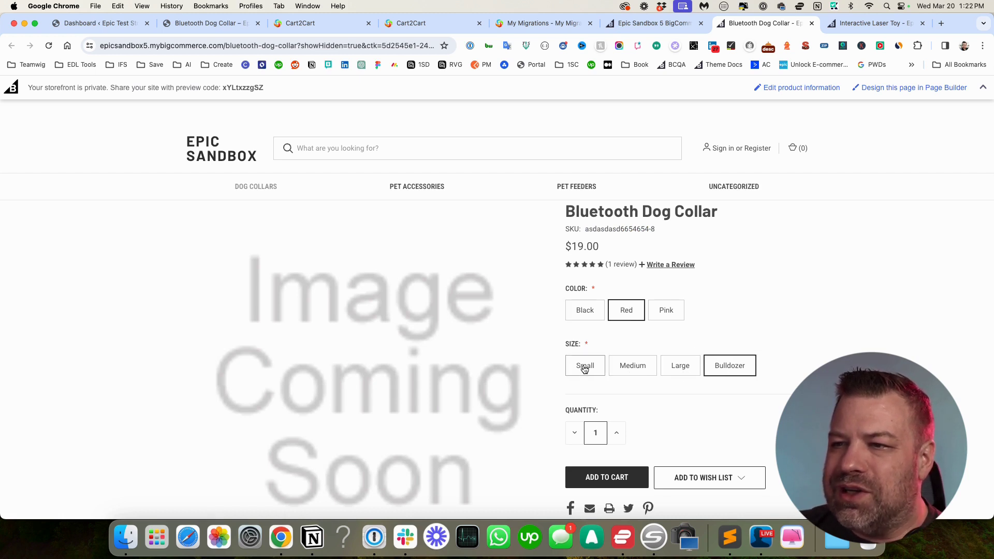
{"action": "left_click", "coordinate": [584, 366]}
{"action": "left_click", "coordinate": [625, 367]}
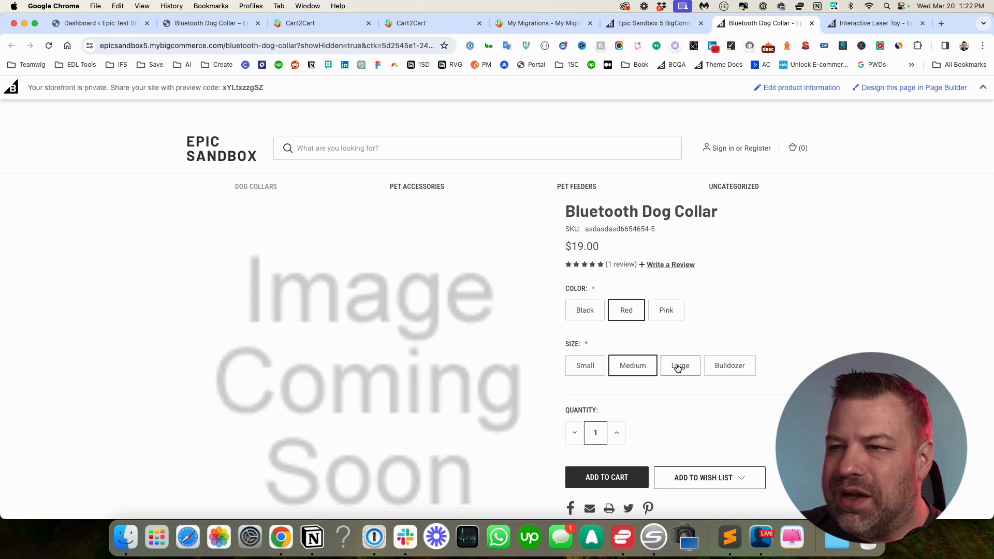
{"action": "left_click", "coordinate": [680, 366]}
{"action": "left_click_drag", "start_coordinate": [652, 229], "coordinate": [585, 228]}
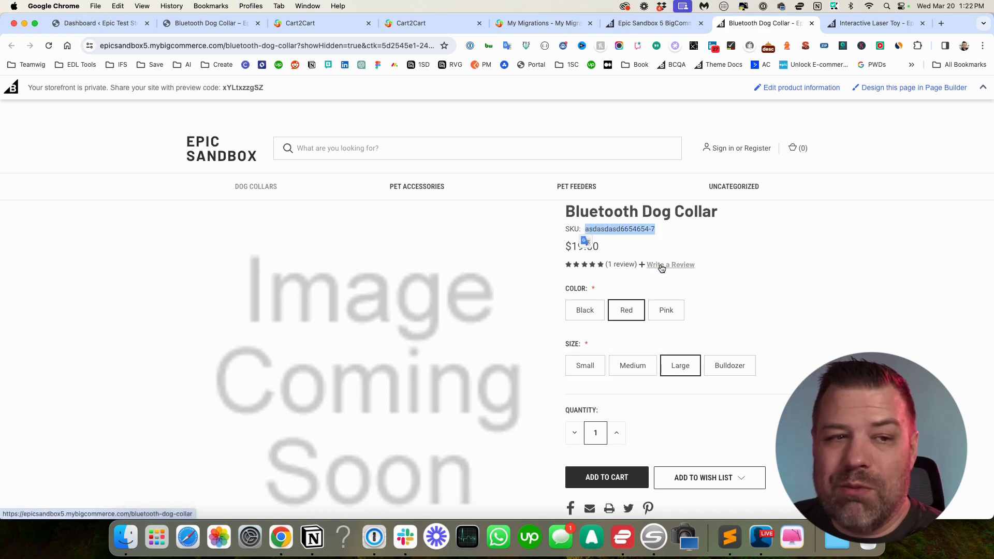
{"action": "left_click", "coordinate": [669, 217]}
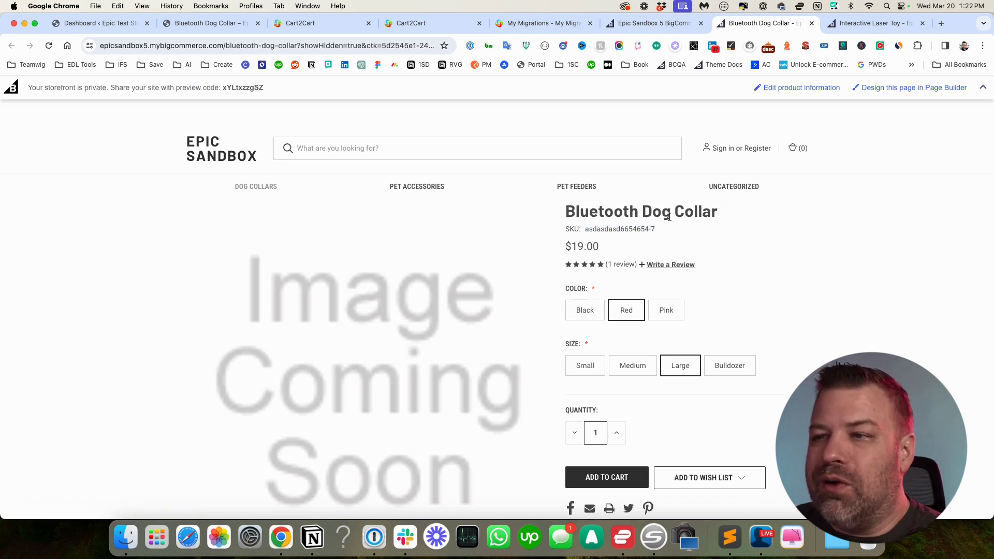
{"action": "scroll", "coordinate": [615, 280], "scroll_direction": "down", "scroll_amount": 5}
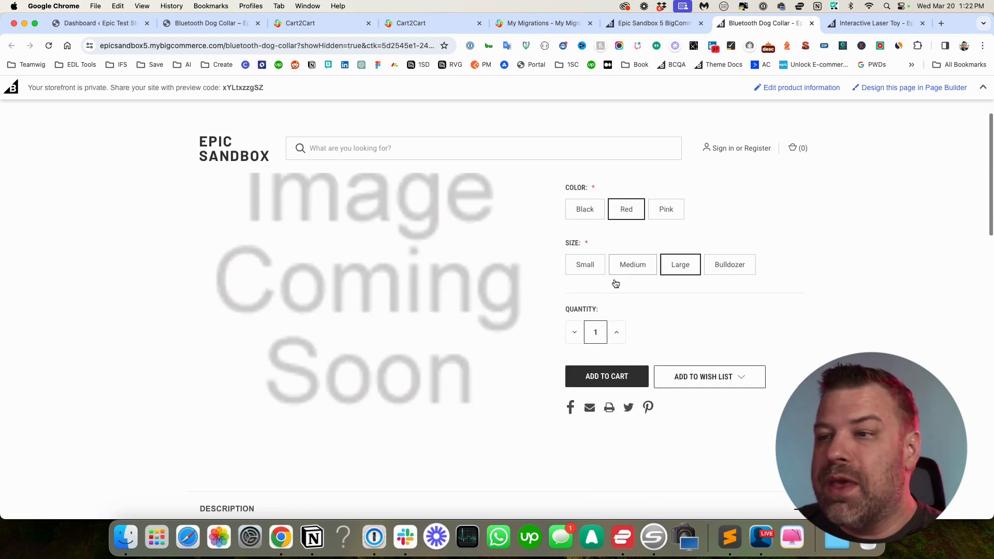
Step: Review the Bluetooth Dog Collar's BigCommerce storefront page, including its image area, variant options and migrated description
{"action": "scroll", "coordinate": [616, 284], "scroll_direction": "down", "scroll_amount": 3}
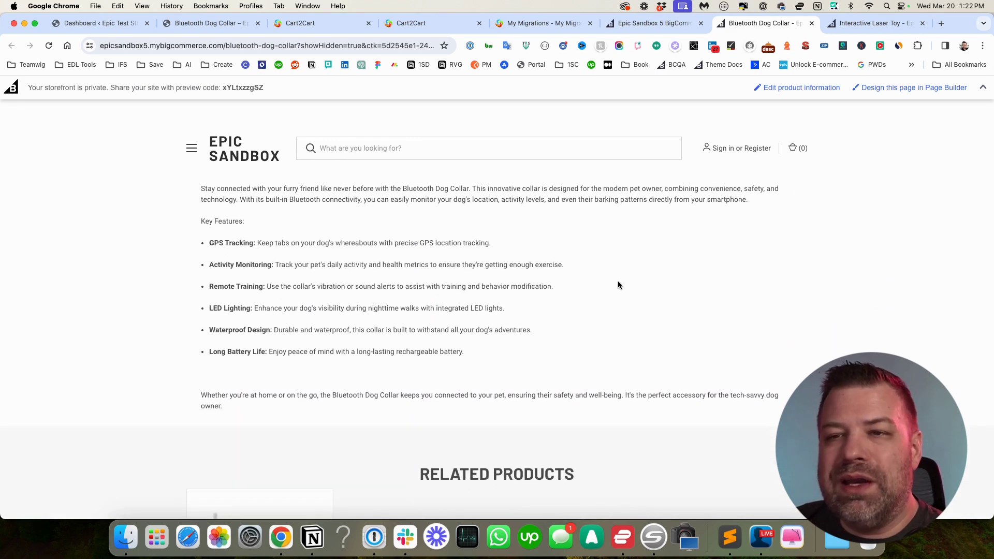
{"action": "scroll", "coordinate": [578, 294], "scroll_direction": "up", "scroll_amount": 2}
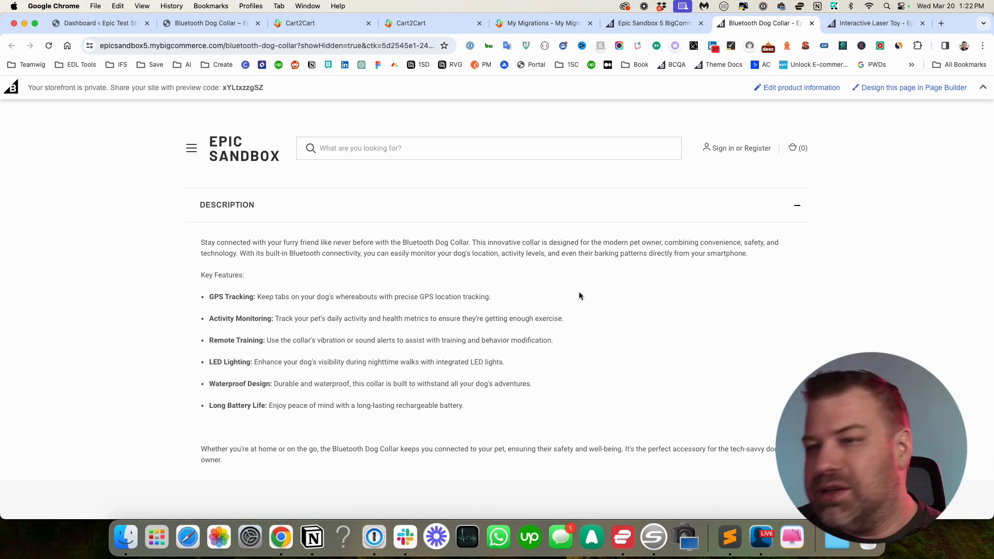
{"action": "scroll", "coordinate": [579, 296], "scroll_direction": "up", "scroll_amount": 10}
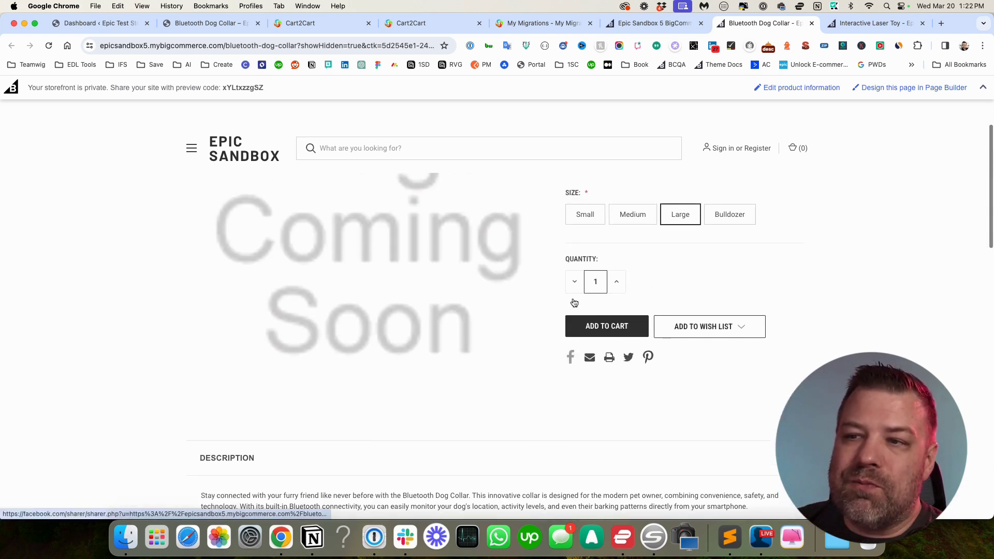
{"action": "scroll", "coordinate": [653, 365], "scroll_direction": "up", "scroll_amount": 3}
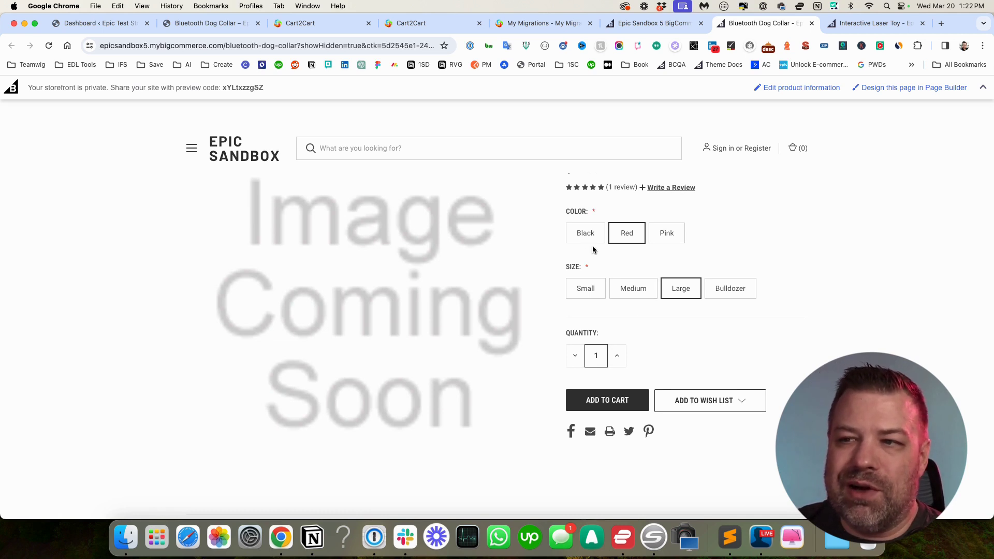
{"action": "scroll", "coordinate": [602, 233], "scroll_direction": "down", "scroll_amount": 1}
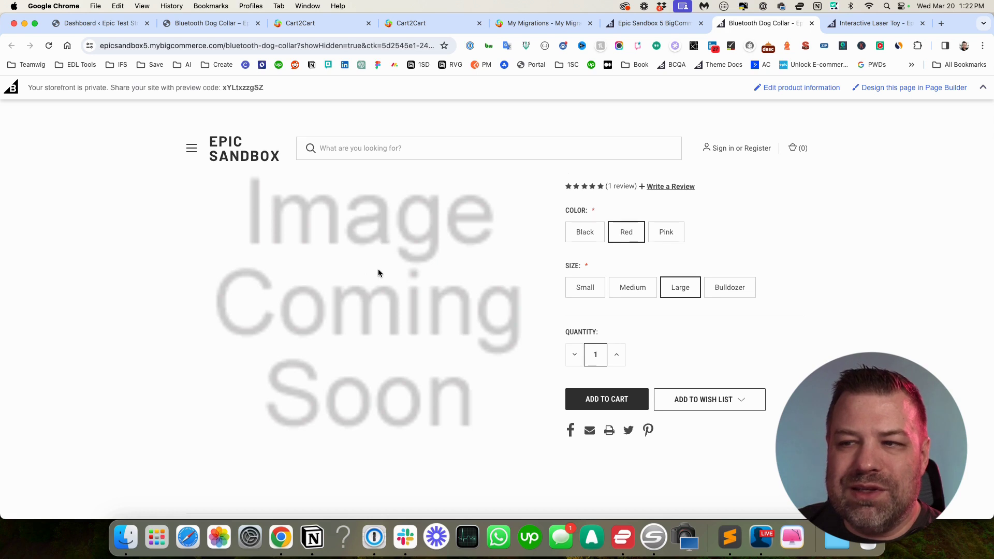
{"action": "scroll", "coordinate": [384, 288], "scroll_direction": "down", "scroll_amount": 5}
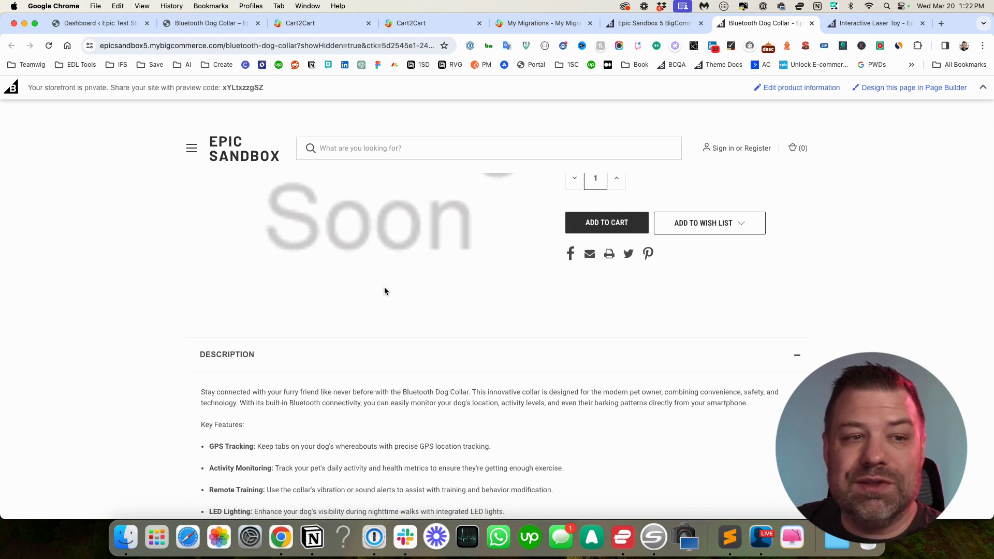
{"action": "scroll", "coordinate": [396, 299], "scroll_direction": "up", "scroll_amount": 5}
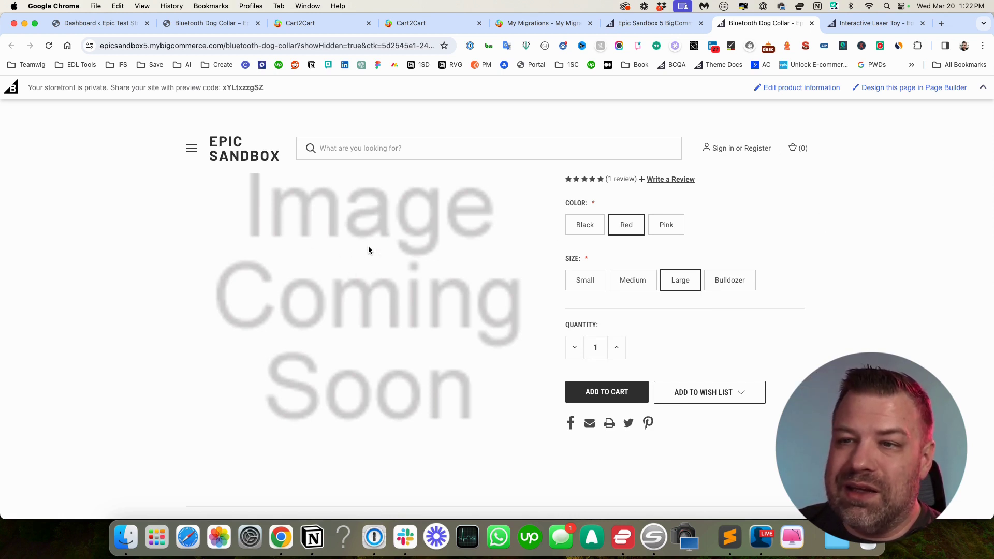
{"action": "scroll", "coordinate": [331, 281], "scroll_direction": "down", "scroll_amount": 5}
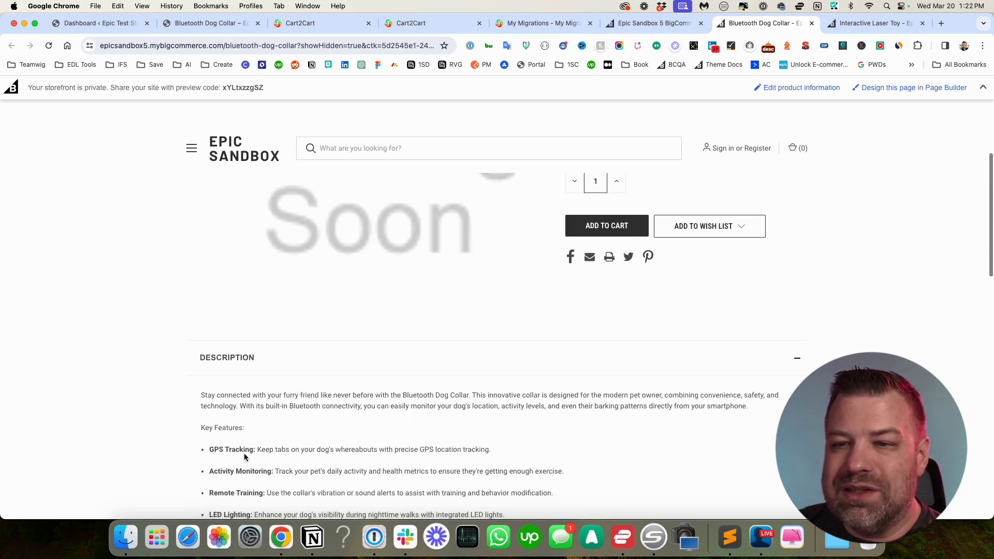
{"action": "scroll", "coordinate": [520, 343], "scroll_direction": "up", "scroll_amount": 5}
Step: Select Black on the BigCommerce storefront page and try Medium and Small to check the variant's image
{"action": "left_click", "coordinate": [582, 247]}
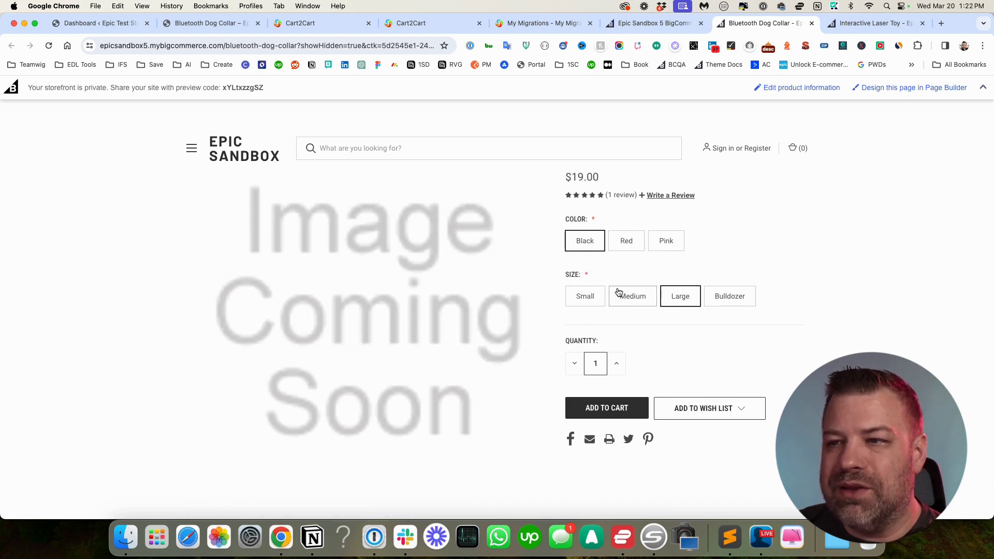
{"action": "left_click", "coordinate": [622, 293]}
{"action": "left_click", "coordinate": [574, 294]}
Step: Switch to the WooCommerce product page and compare the variant images for Black, Red and Pink in Small
{"action": "left_click", "coordinate": [207, 22]}
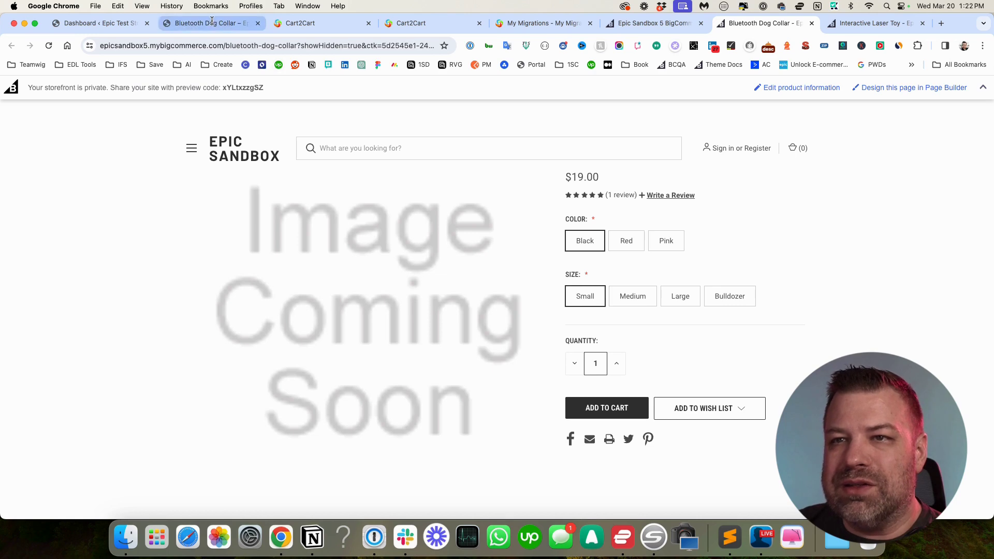
{"action": "scroll", "coordinate": [640, 228], "scroll_direction": "up", "scroll_amount": 2}
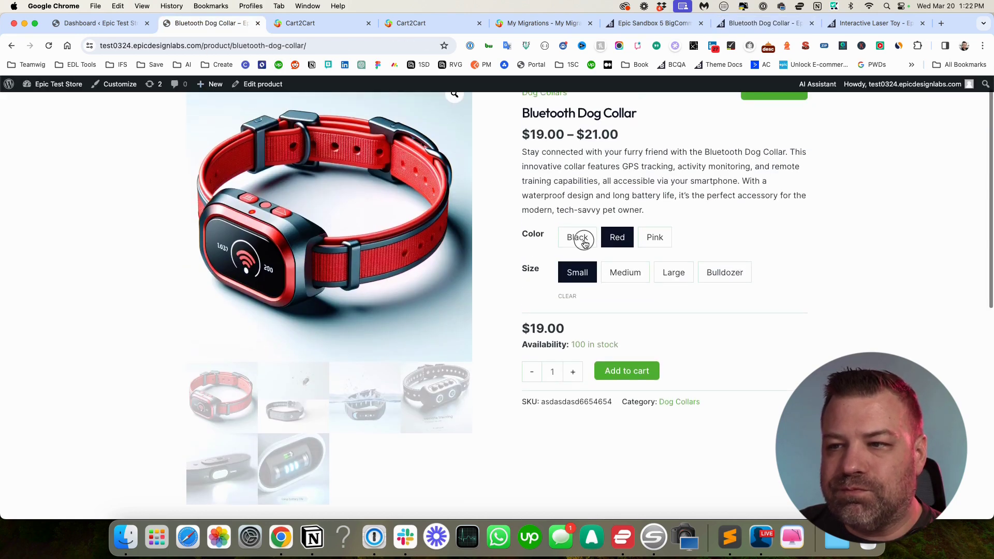
{"action": "left_click", "coordinate": [585, 244]}
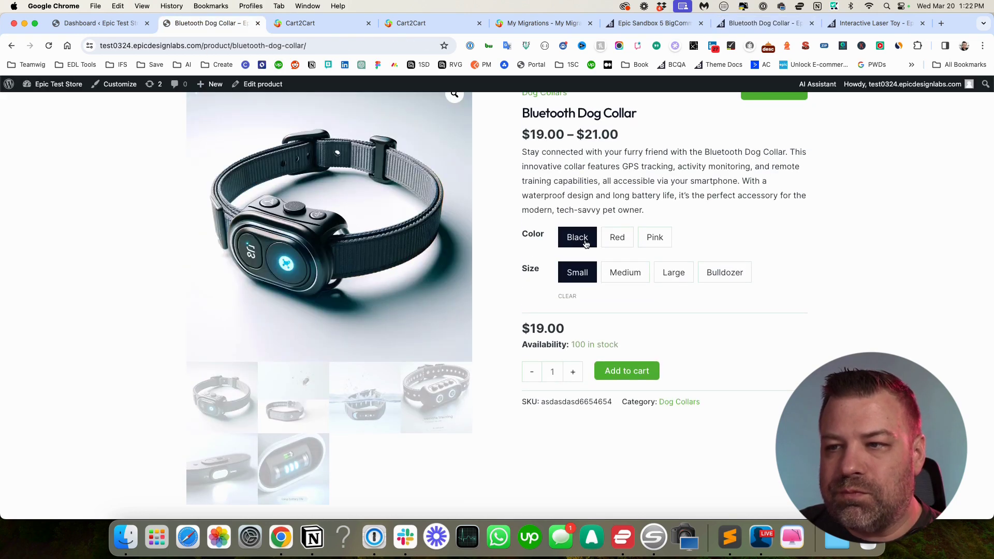
{"action": "left_click", "coordinate": [617, 240]}
{"action": "left_click", "coordinate": [655, 239]}
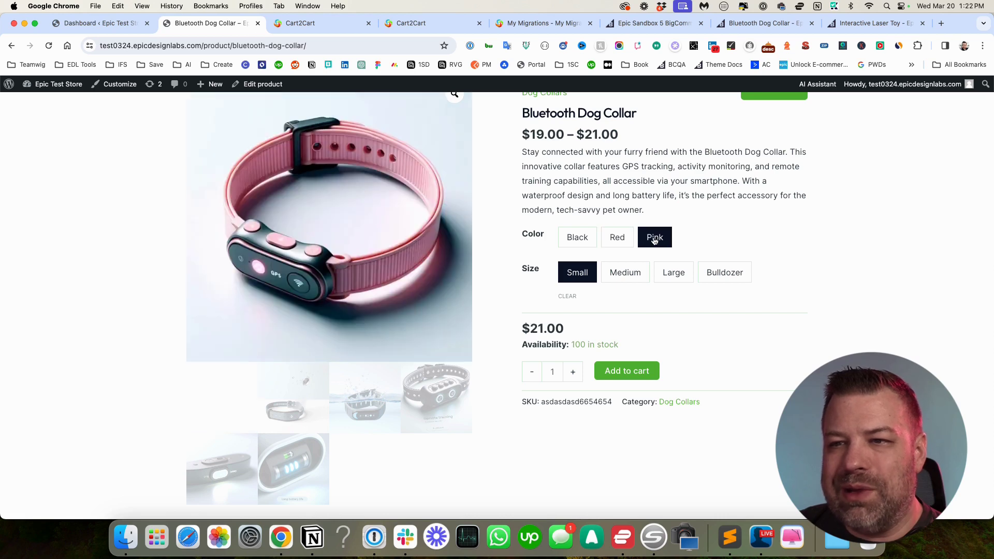
{"action": "left_click", "coordinate": [616, 240]}
{"action": "left_click", "coordinate": [577, 242]}
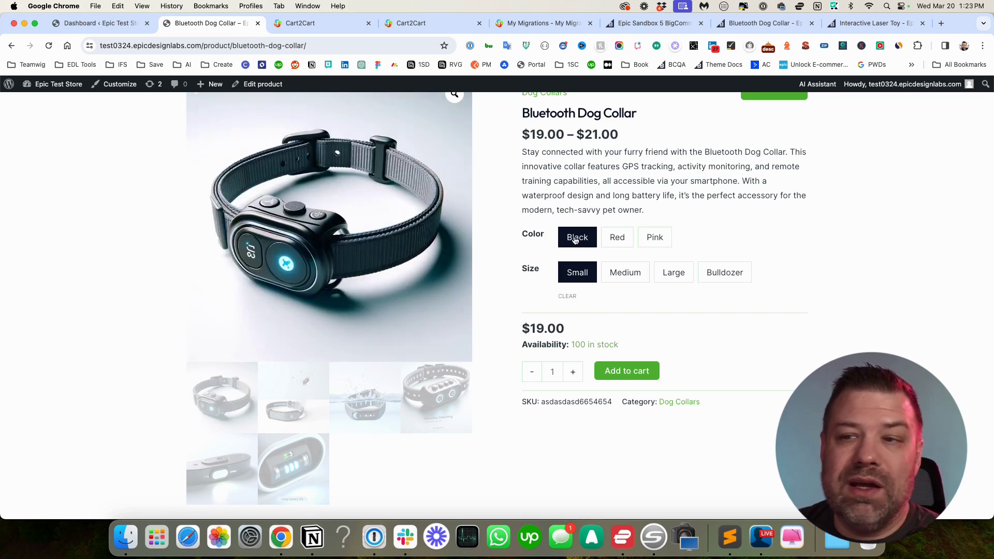
Step: Leave the product editor in the BigCommerce admin, view the migrated posts in the storefront's blog section, and open one of them
{"action": "left_click", "coordinate": [673, 29]}
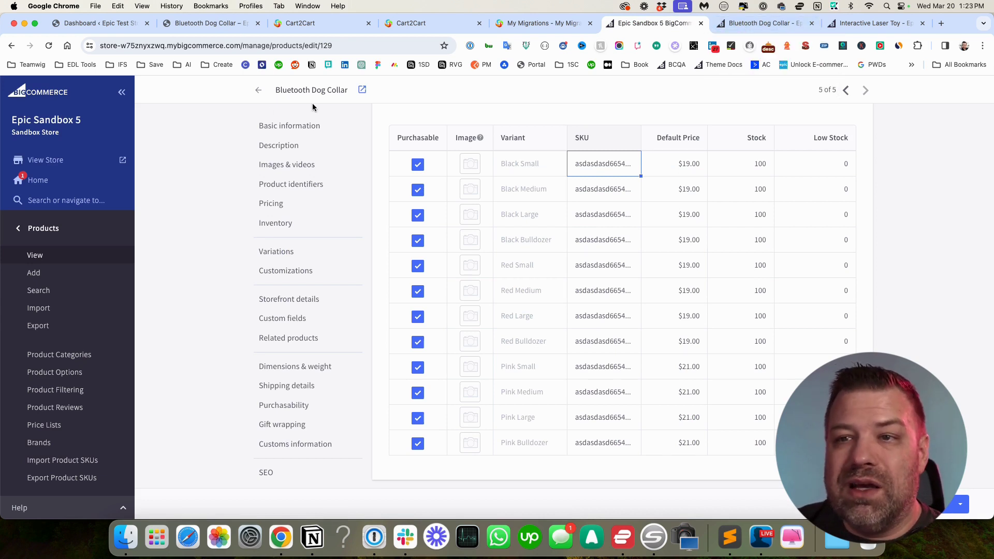
{"action": "left_click", "coordinate": [258, 93]}
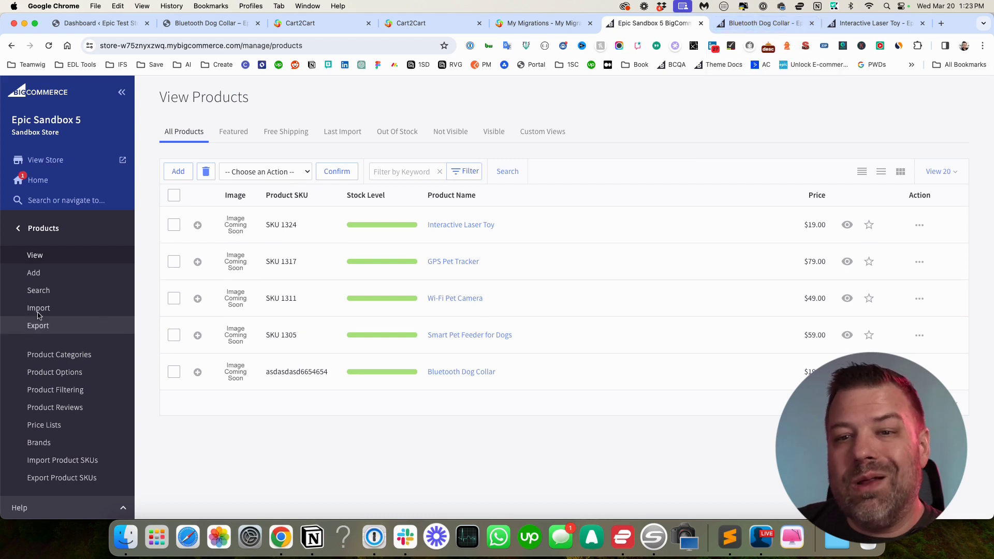
{"action": "left_click", "coordinate": [46, 229]}
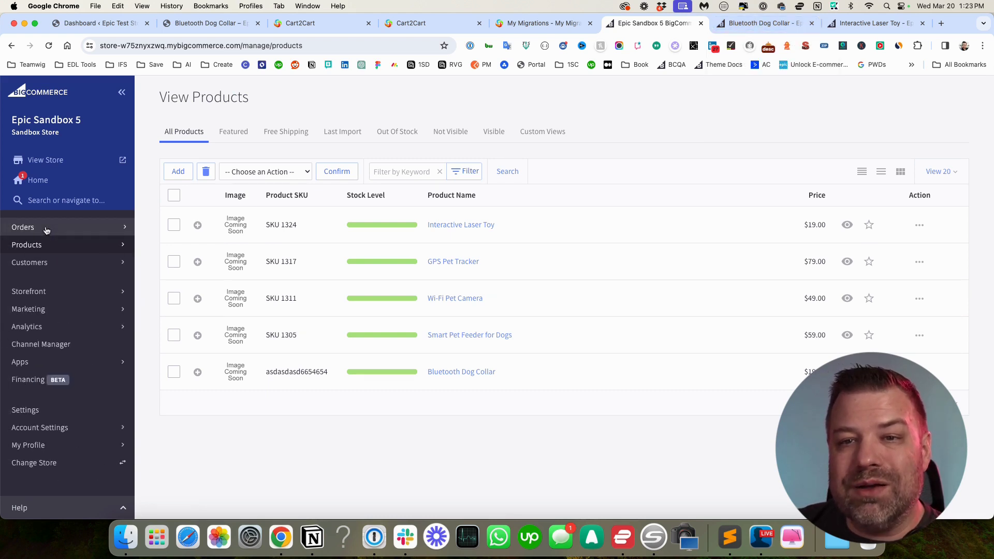
{"action": "left_click", "coordinate": [40, 291]}
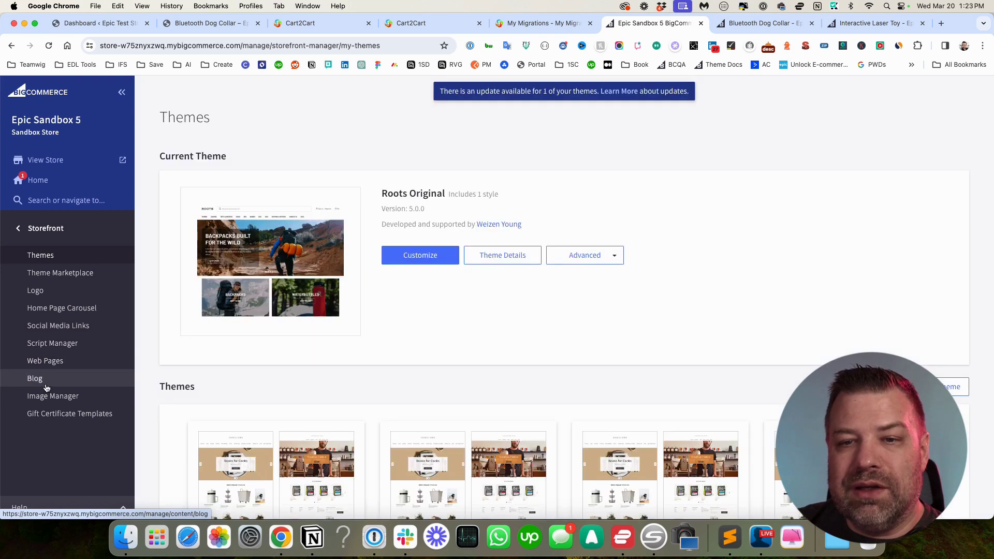
{"action": "left_click", "coordinate": [47, 387]}
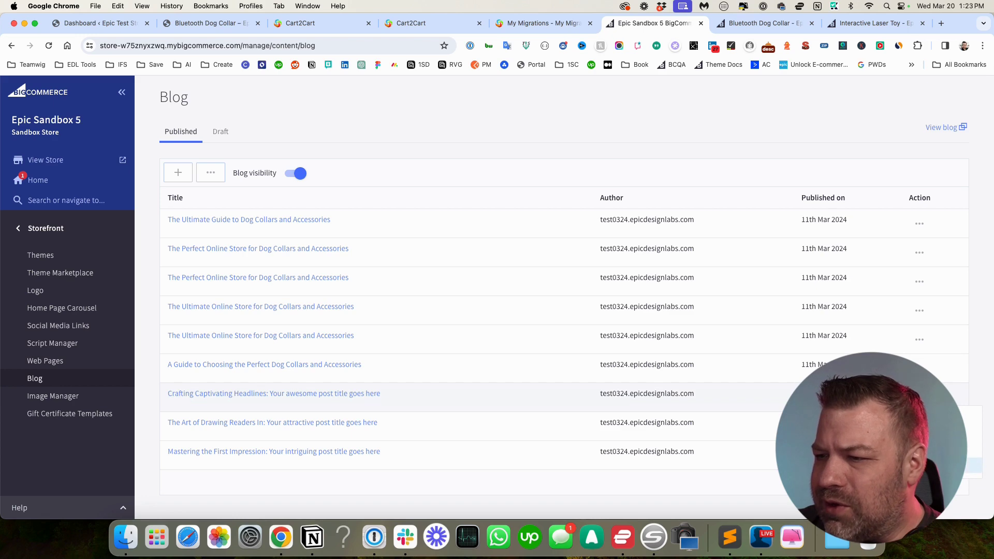
{"action": "left_click", "coordinate": [976, 465]}
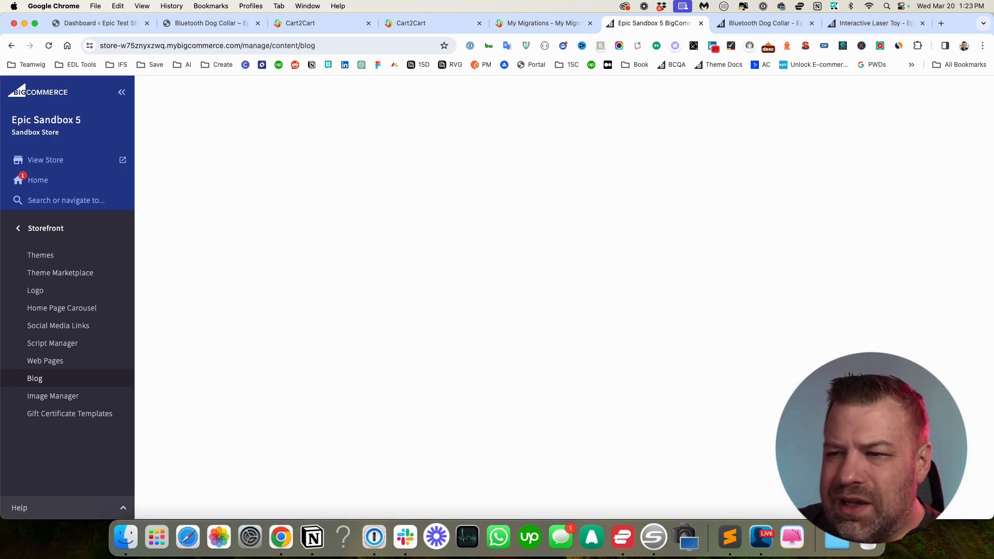